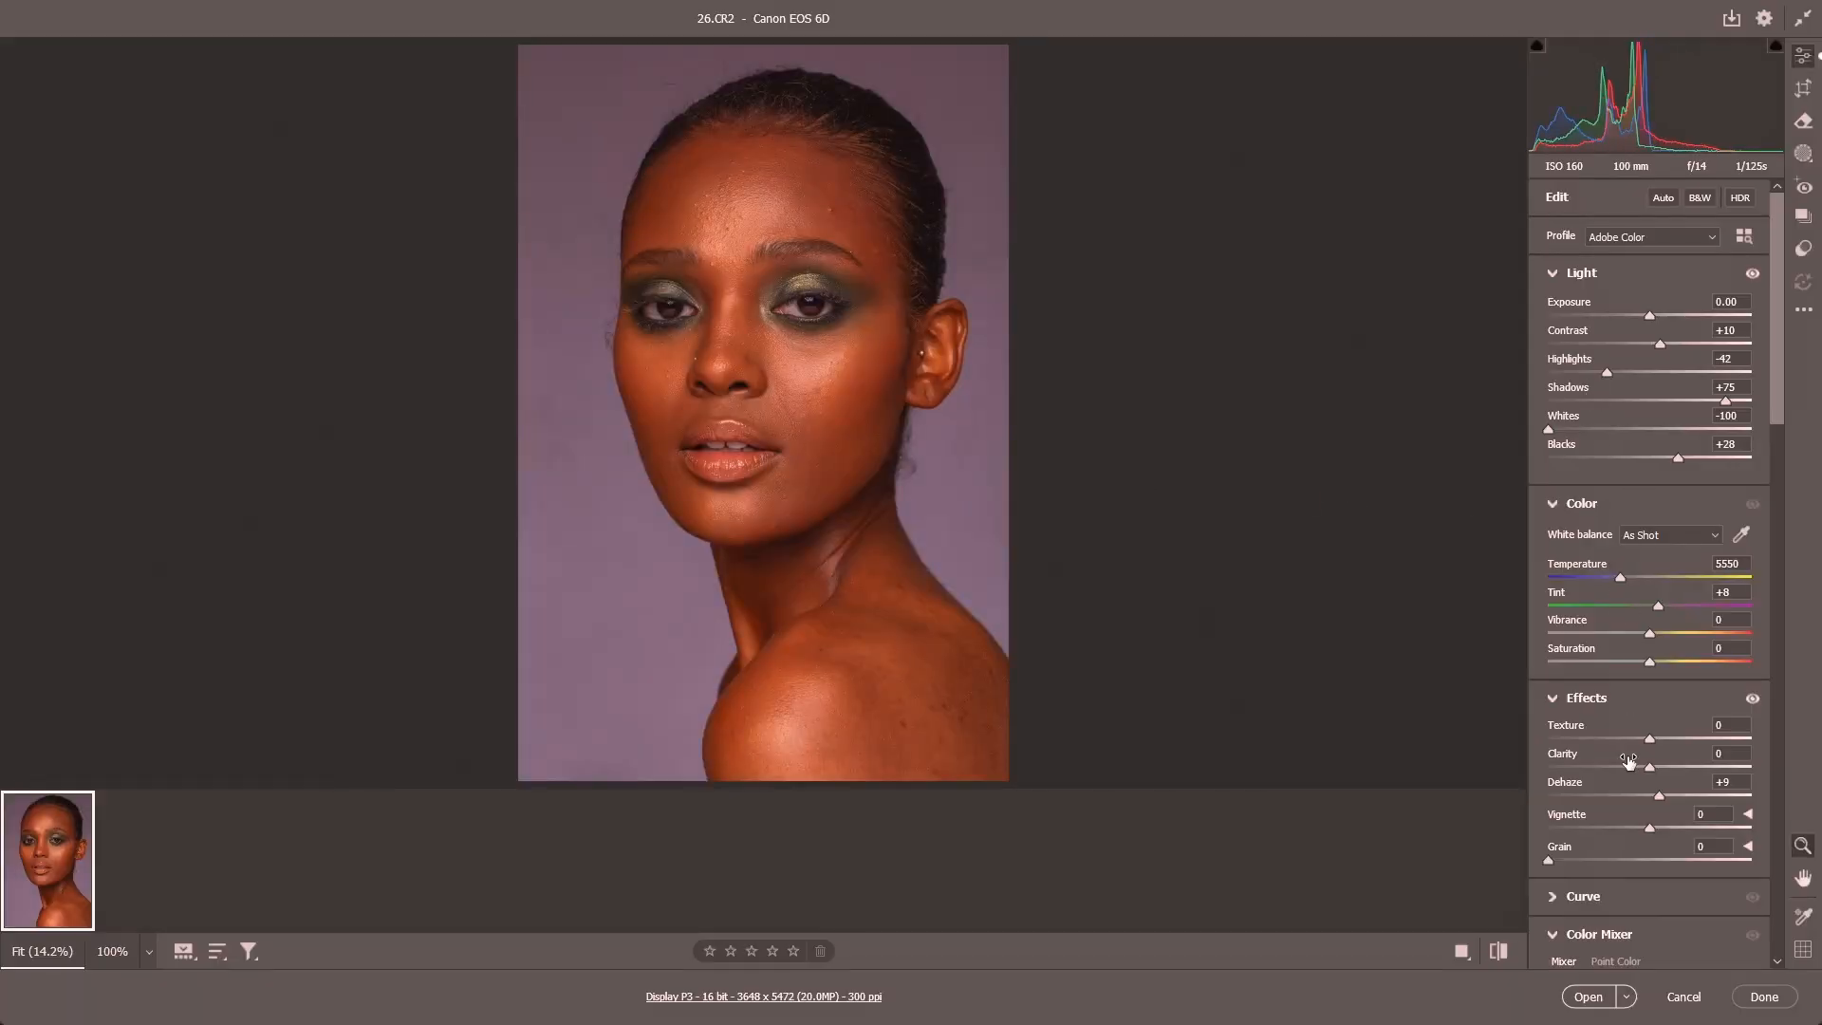
- Open the Camera Raw portrait 26.CR2 in Photoshop for retouching
{"action": "scroll", "coordinate": [1627, 754], "scroll_direction": "down", "scroll_amount": 15}
{"action": "left_click", "coordinate": [1586, 997]}
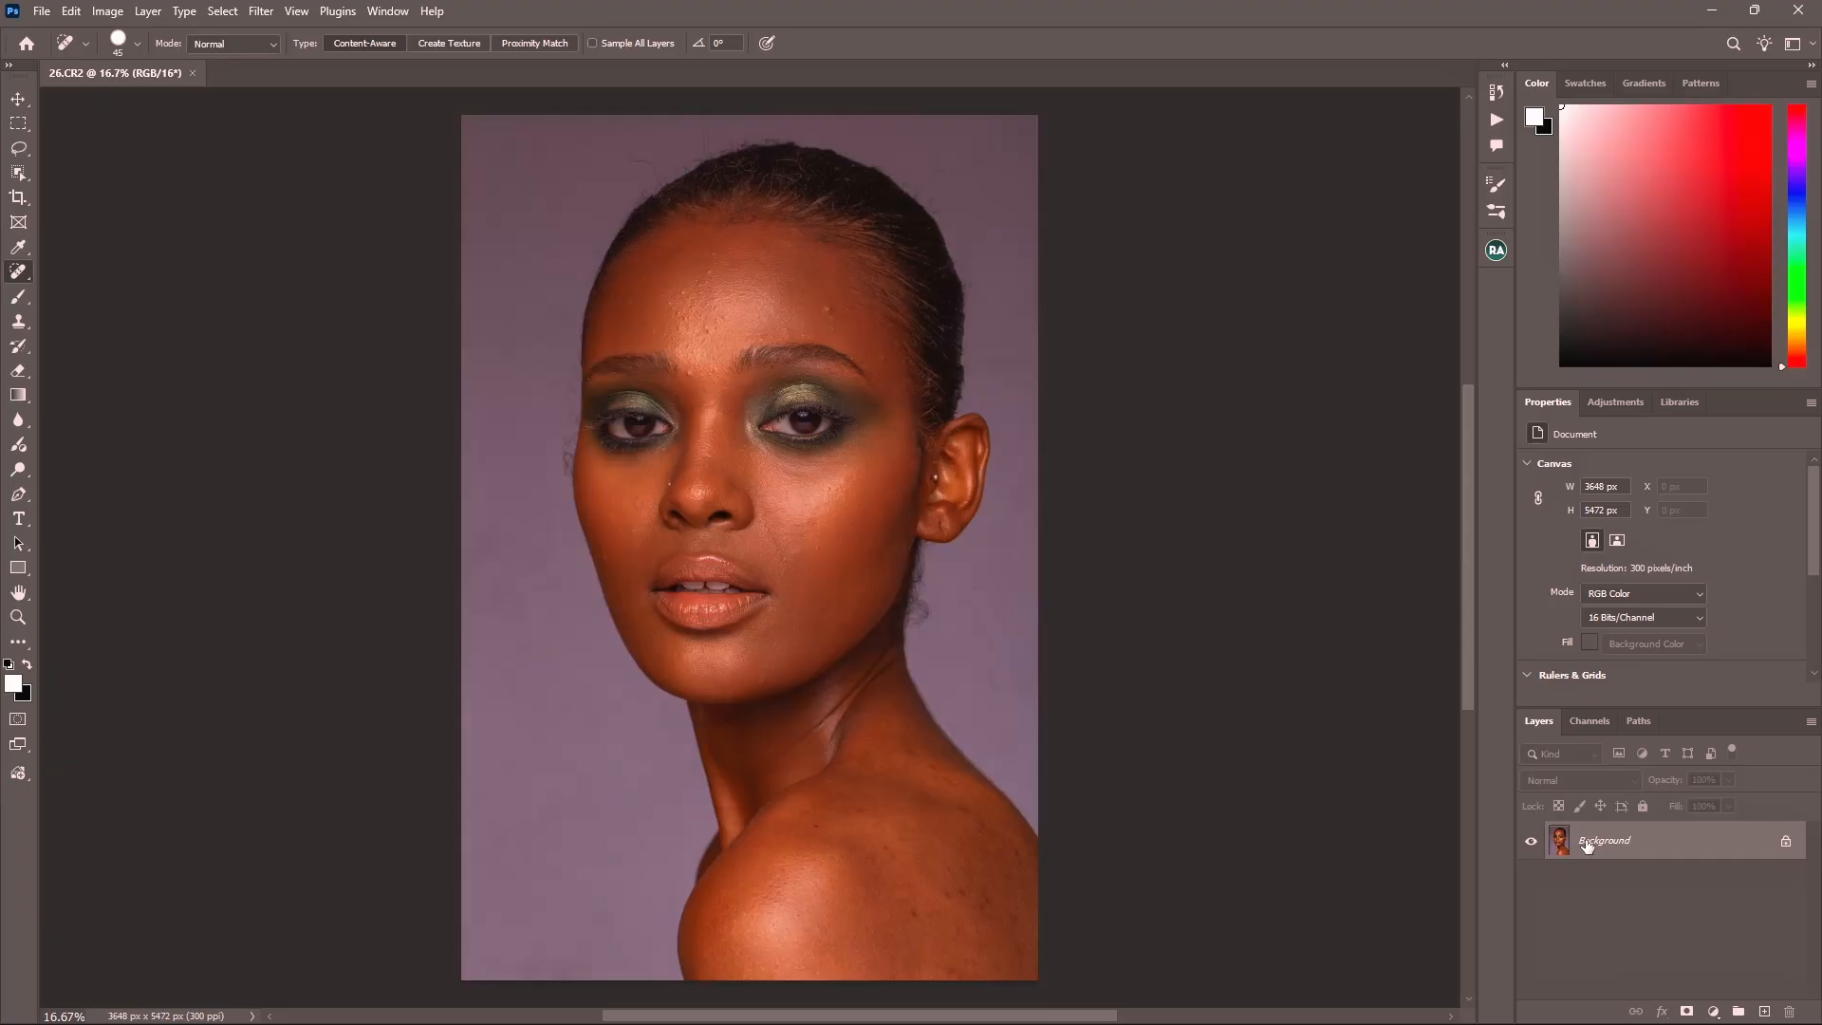
{"action": "key", "text": "ctrl+j"}
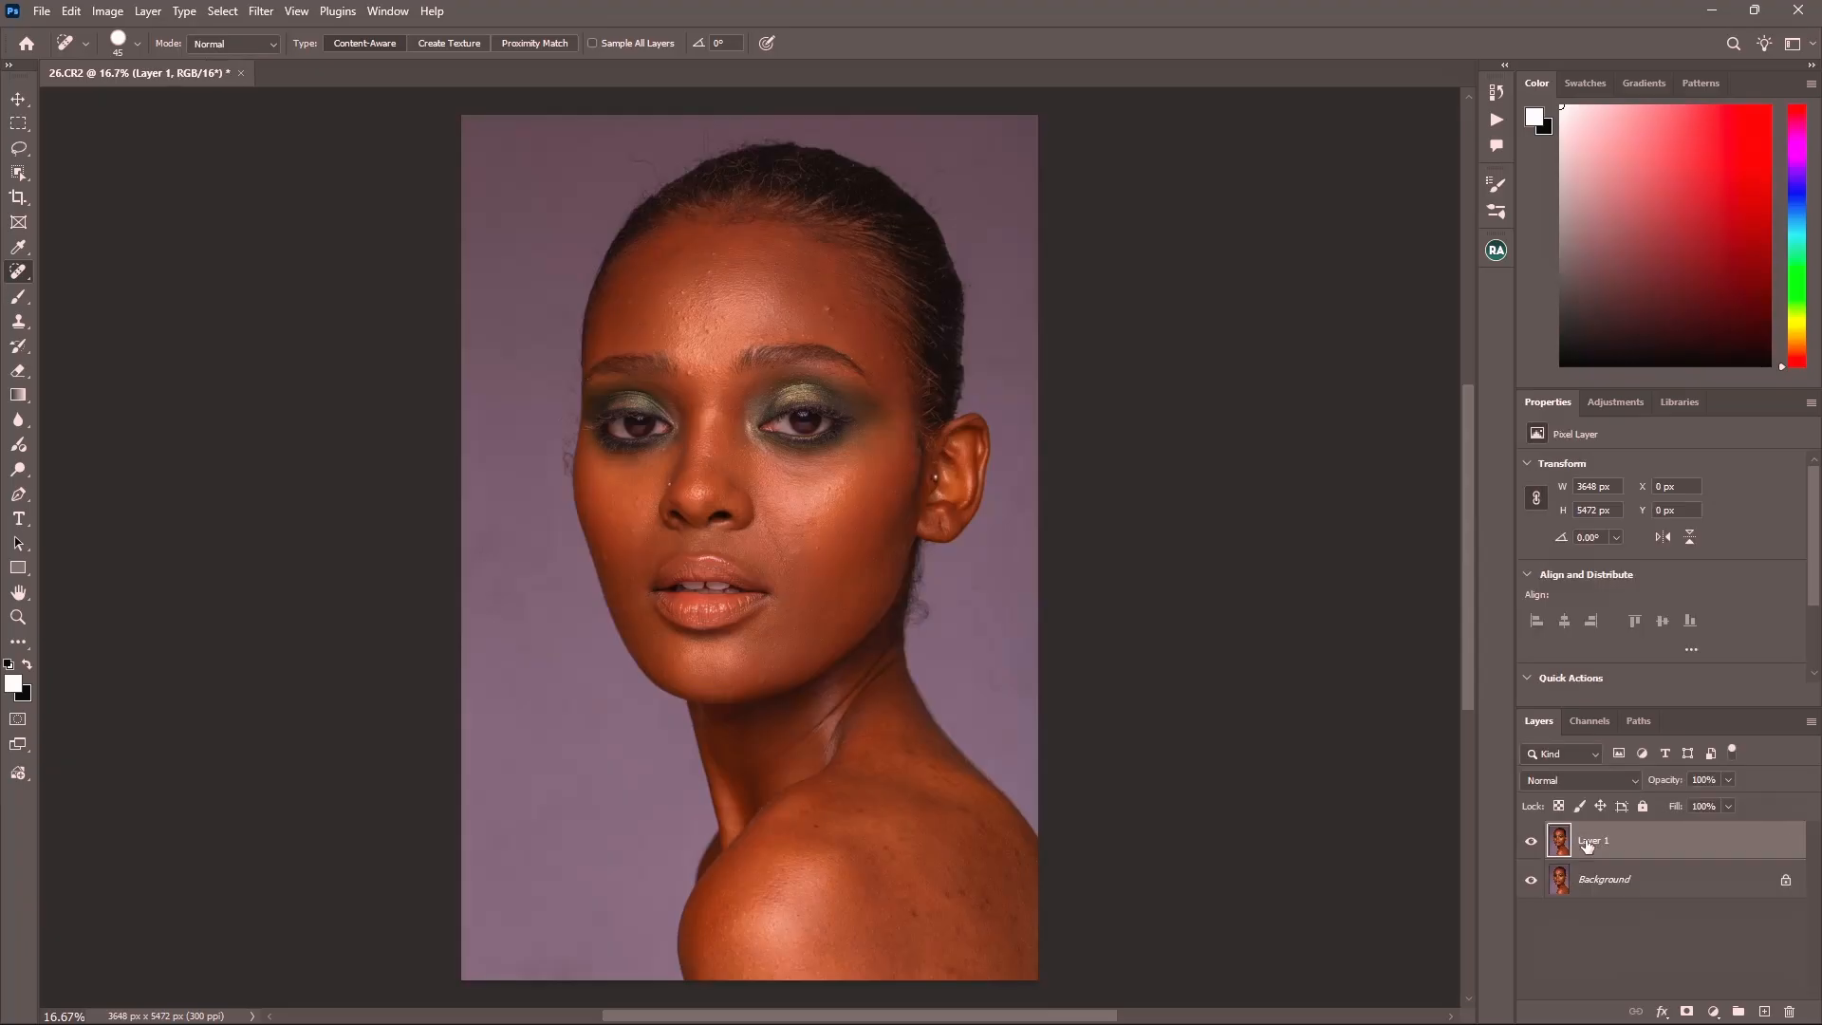
{"action": "left_click_drag", "start_coordinate": [1716, 858], "coordinate": [1792, 1011]}
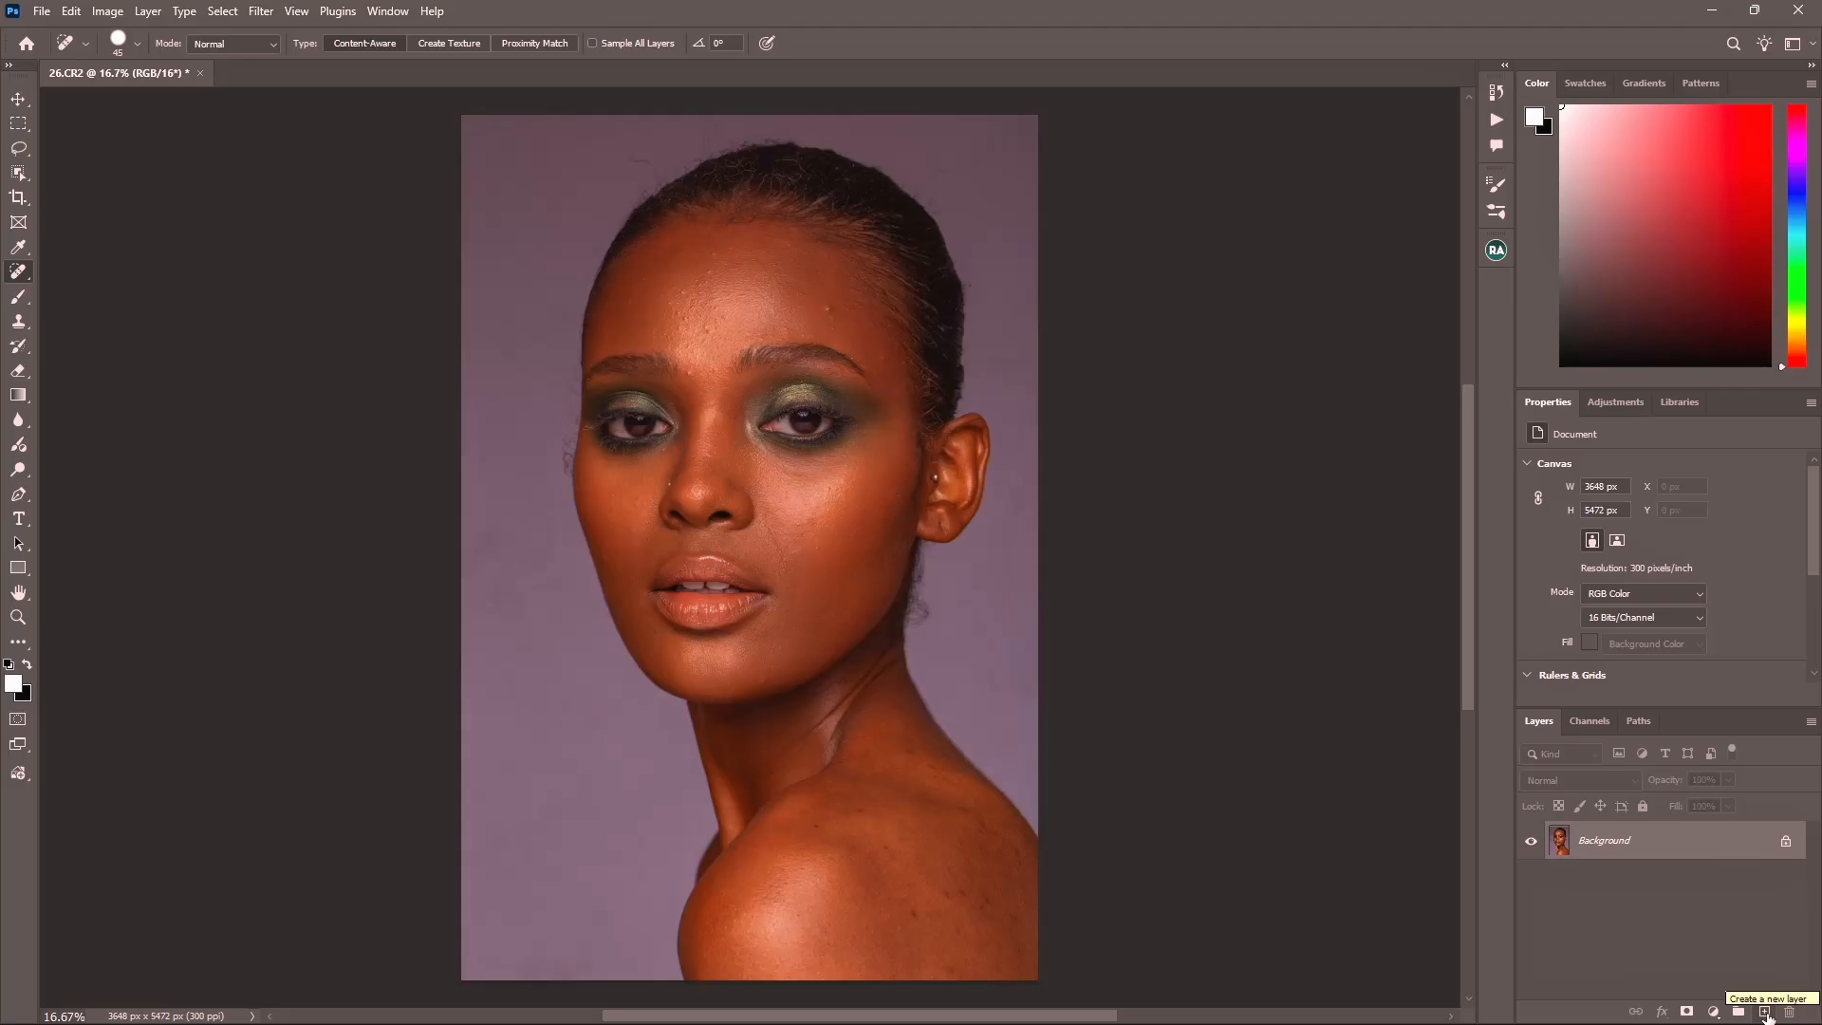
{"action": "left_click", "coordinate": [1765, 1012]}
{"action": "left_click_drag", "start_coordinate": [1668, 870], "coordinate": [1793, 1012]}
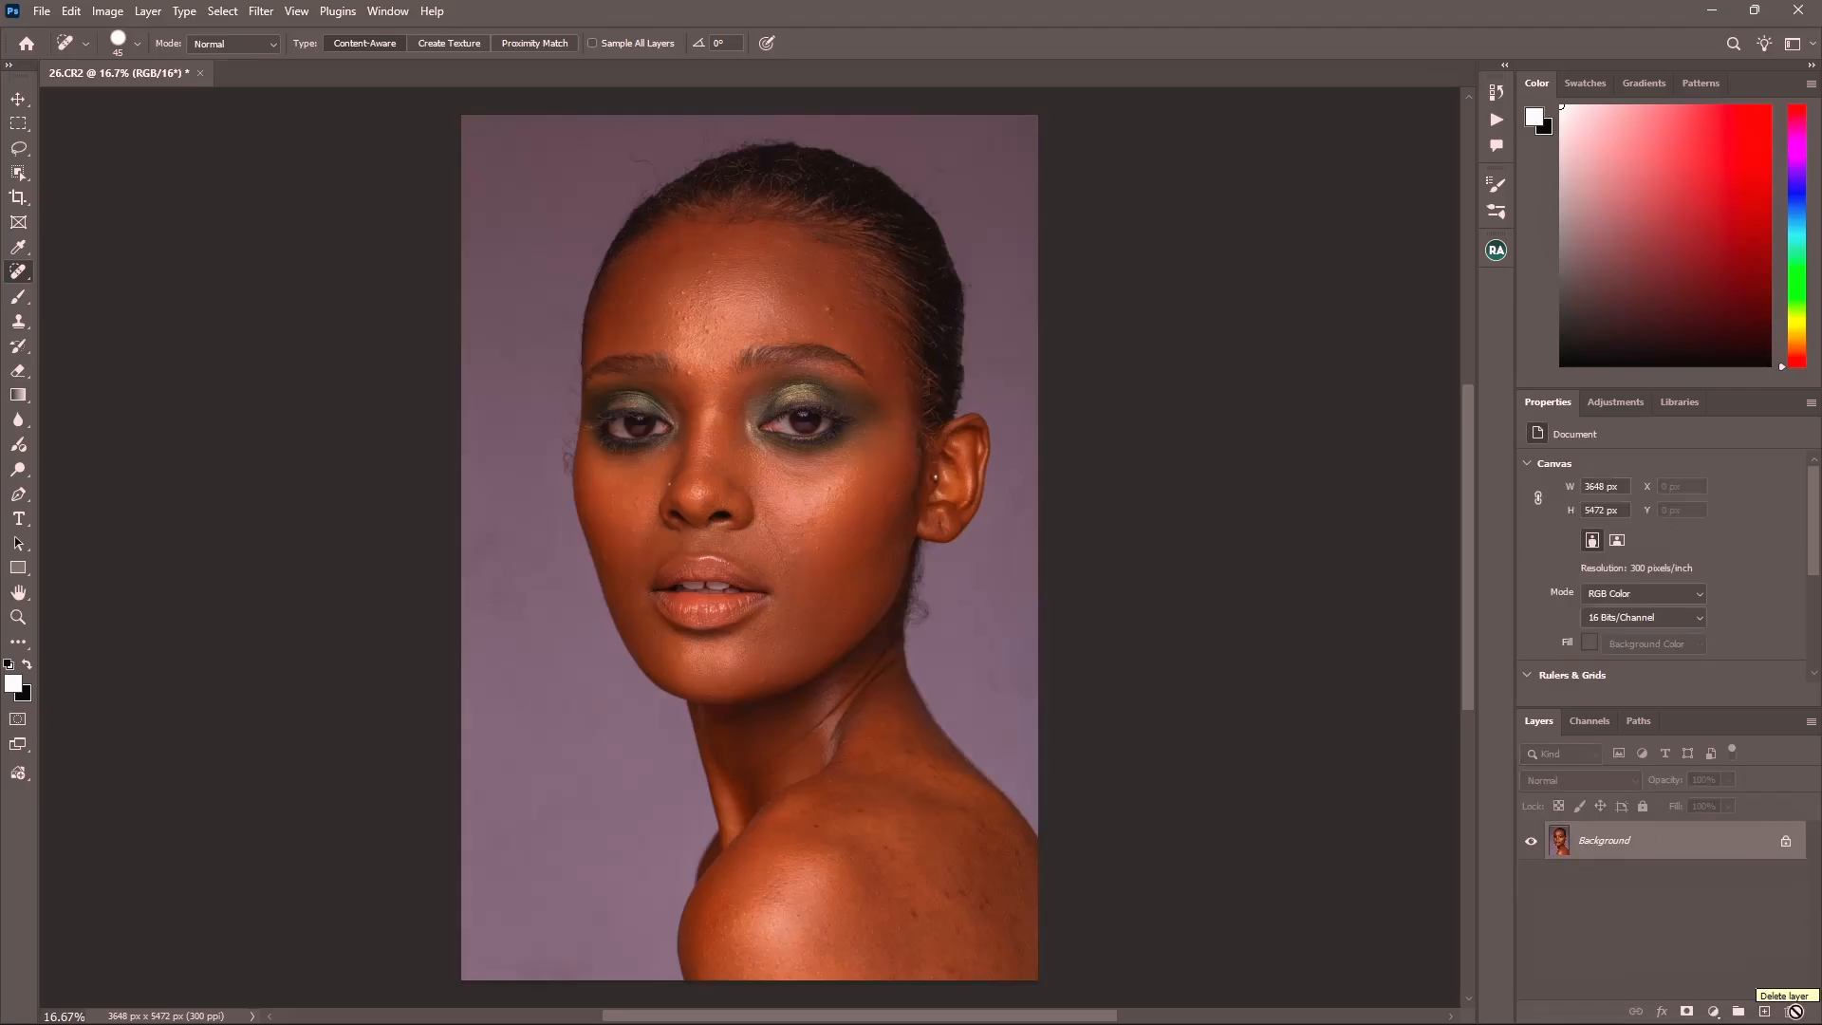
- Duplicate the Background layer
{"action": "key", "text": "ctrl+j"}
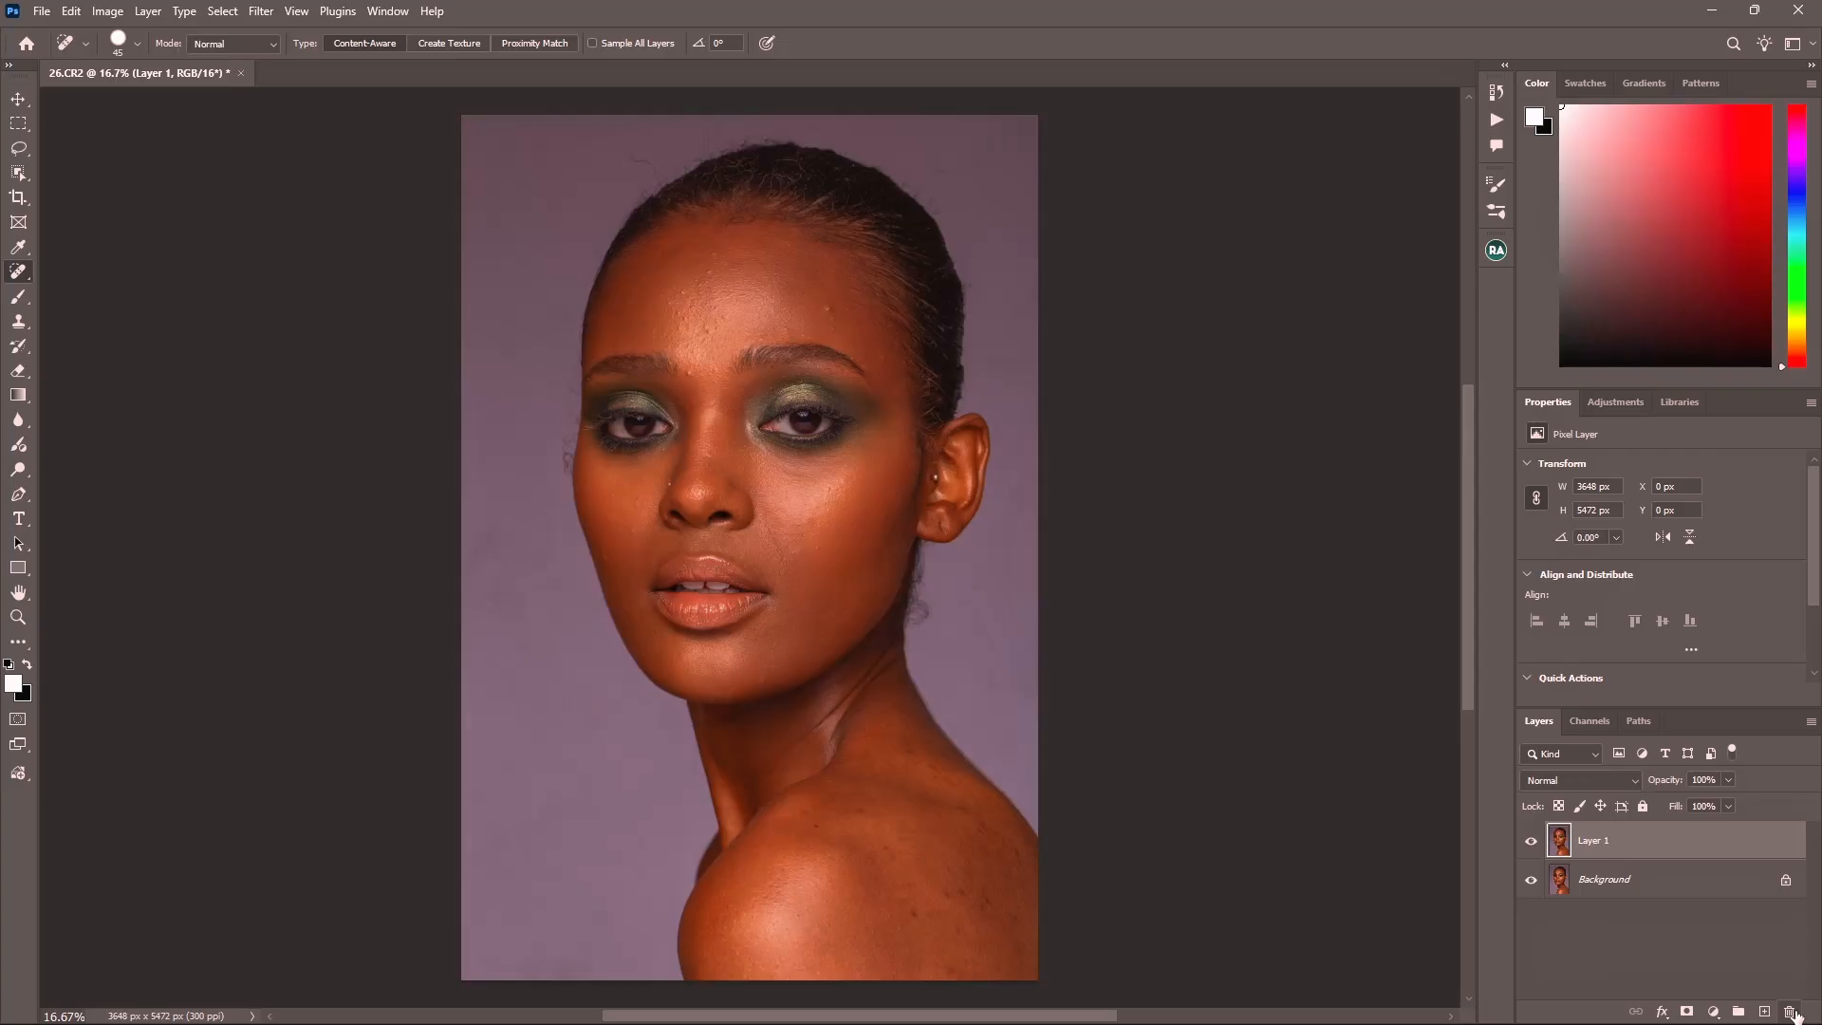
{"action": "scroll", "coordinate": [731, 253], "scroll_direction": "up", "scroll_amount": 5}
{"action": "scroll", "coordinate": [861, 289], "scroll_direction": "down", "scroll_amount": 4}
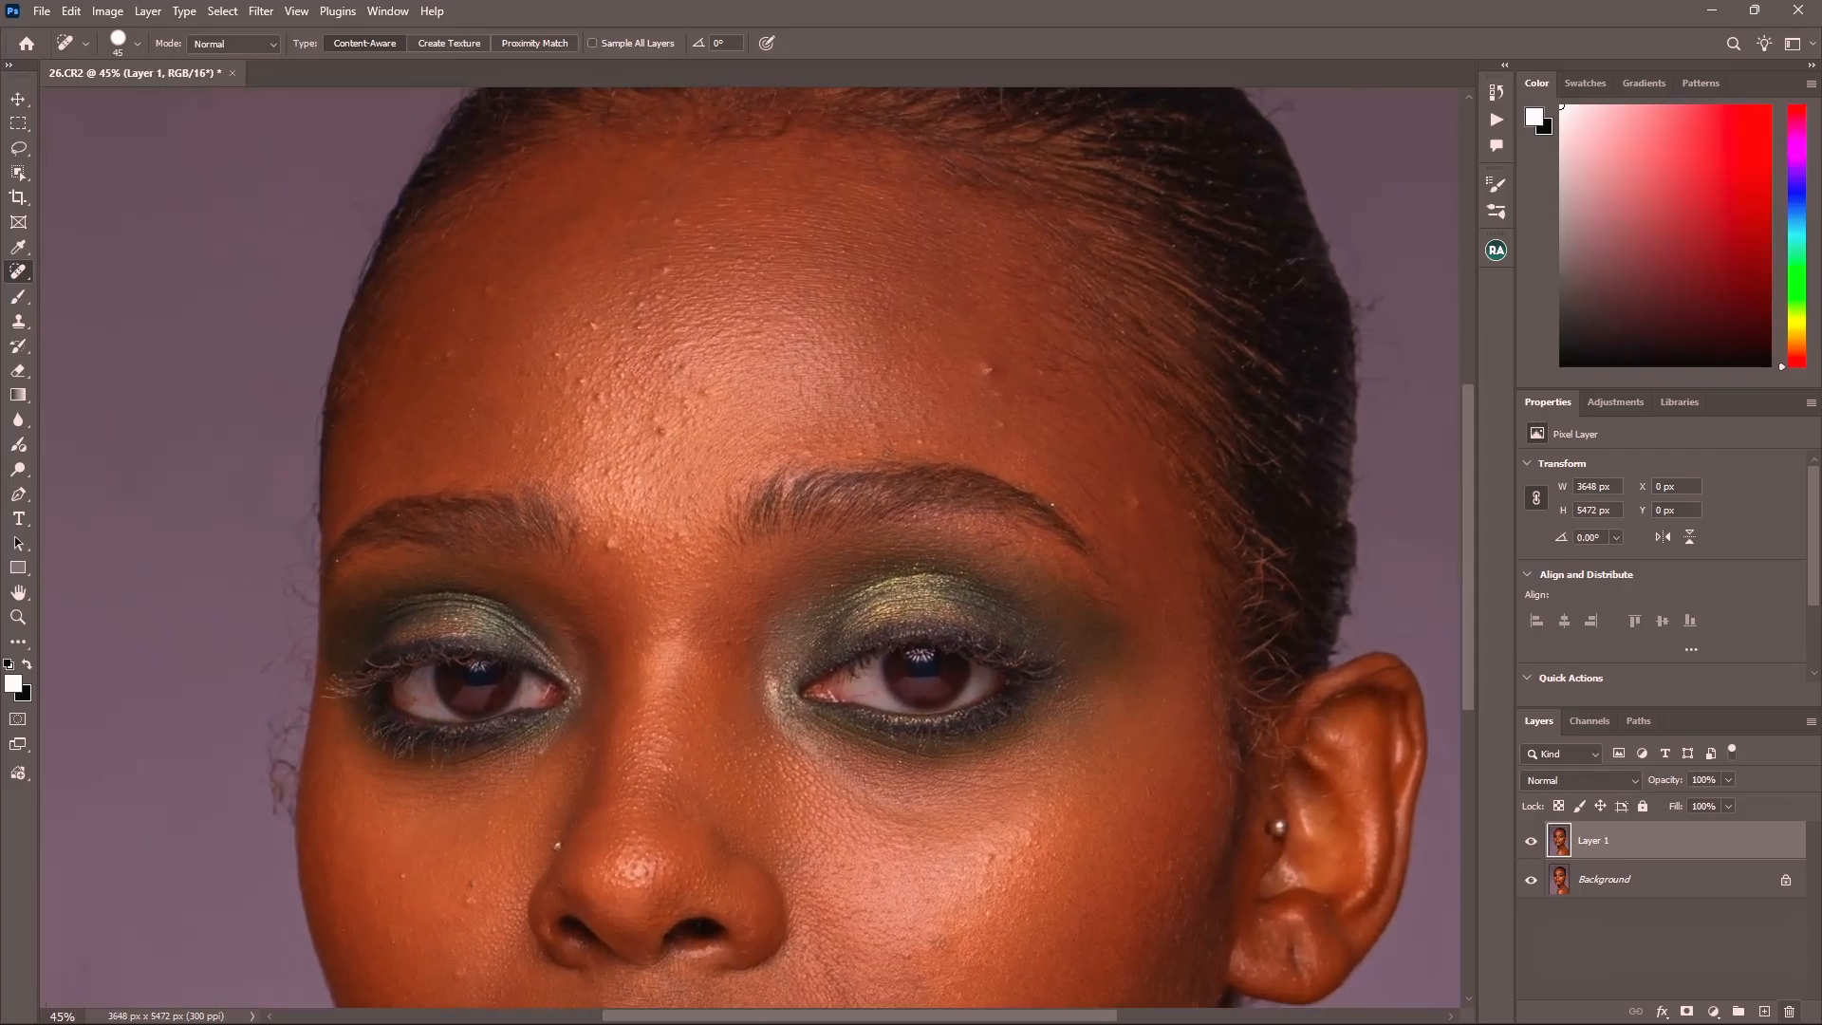
{"action": "scroll", "coordinate": [813, 370], "scroll_direction": "down", "scroll_amount": 2}
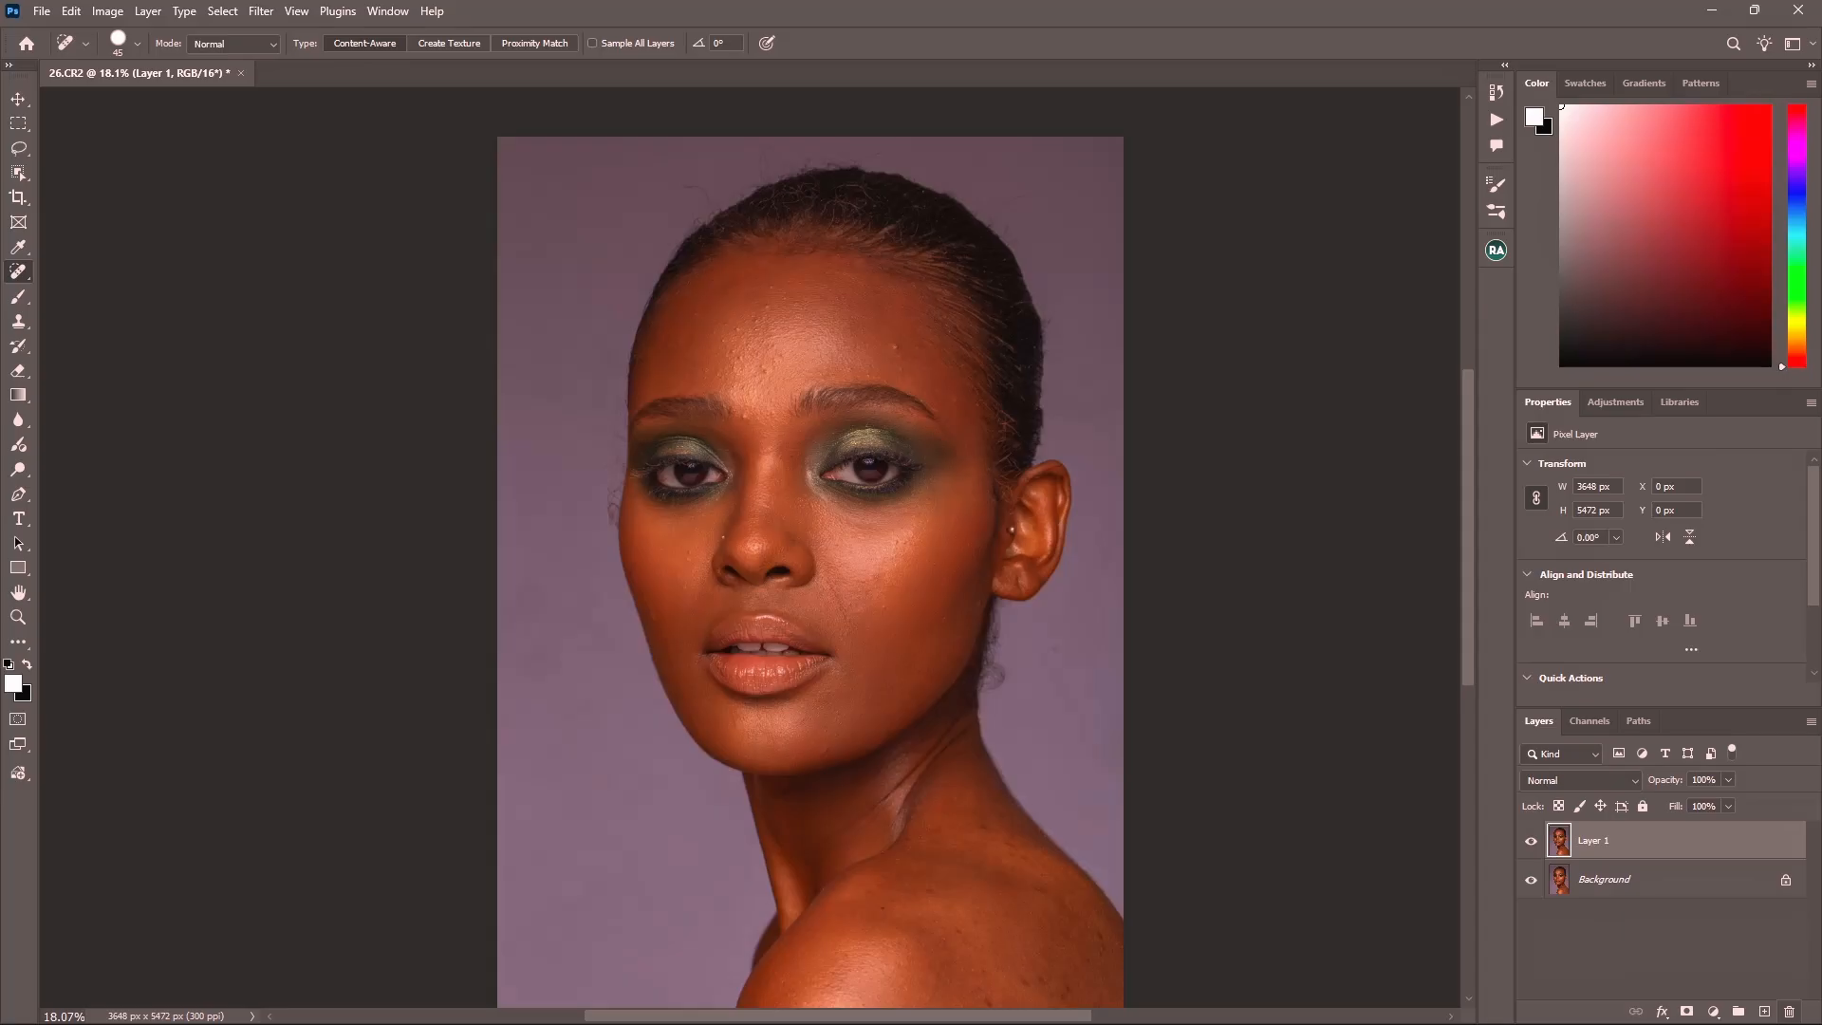
{"action": "mouse_move", "coordinate": [1788, 1023]}
- Remove the blemishes on the forehead, between the eyebrows and on the cheek beside the nose stud with the Spot Healing Brush
{"action": "right_click", "coordinate": [22, 272]}
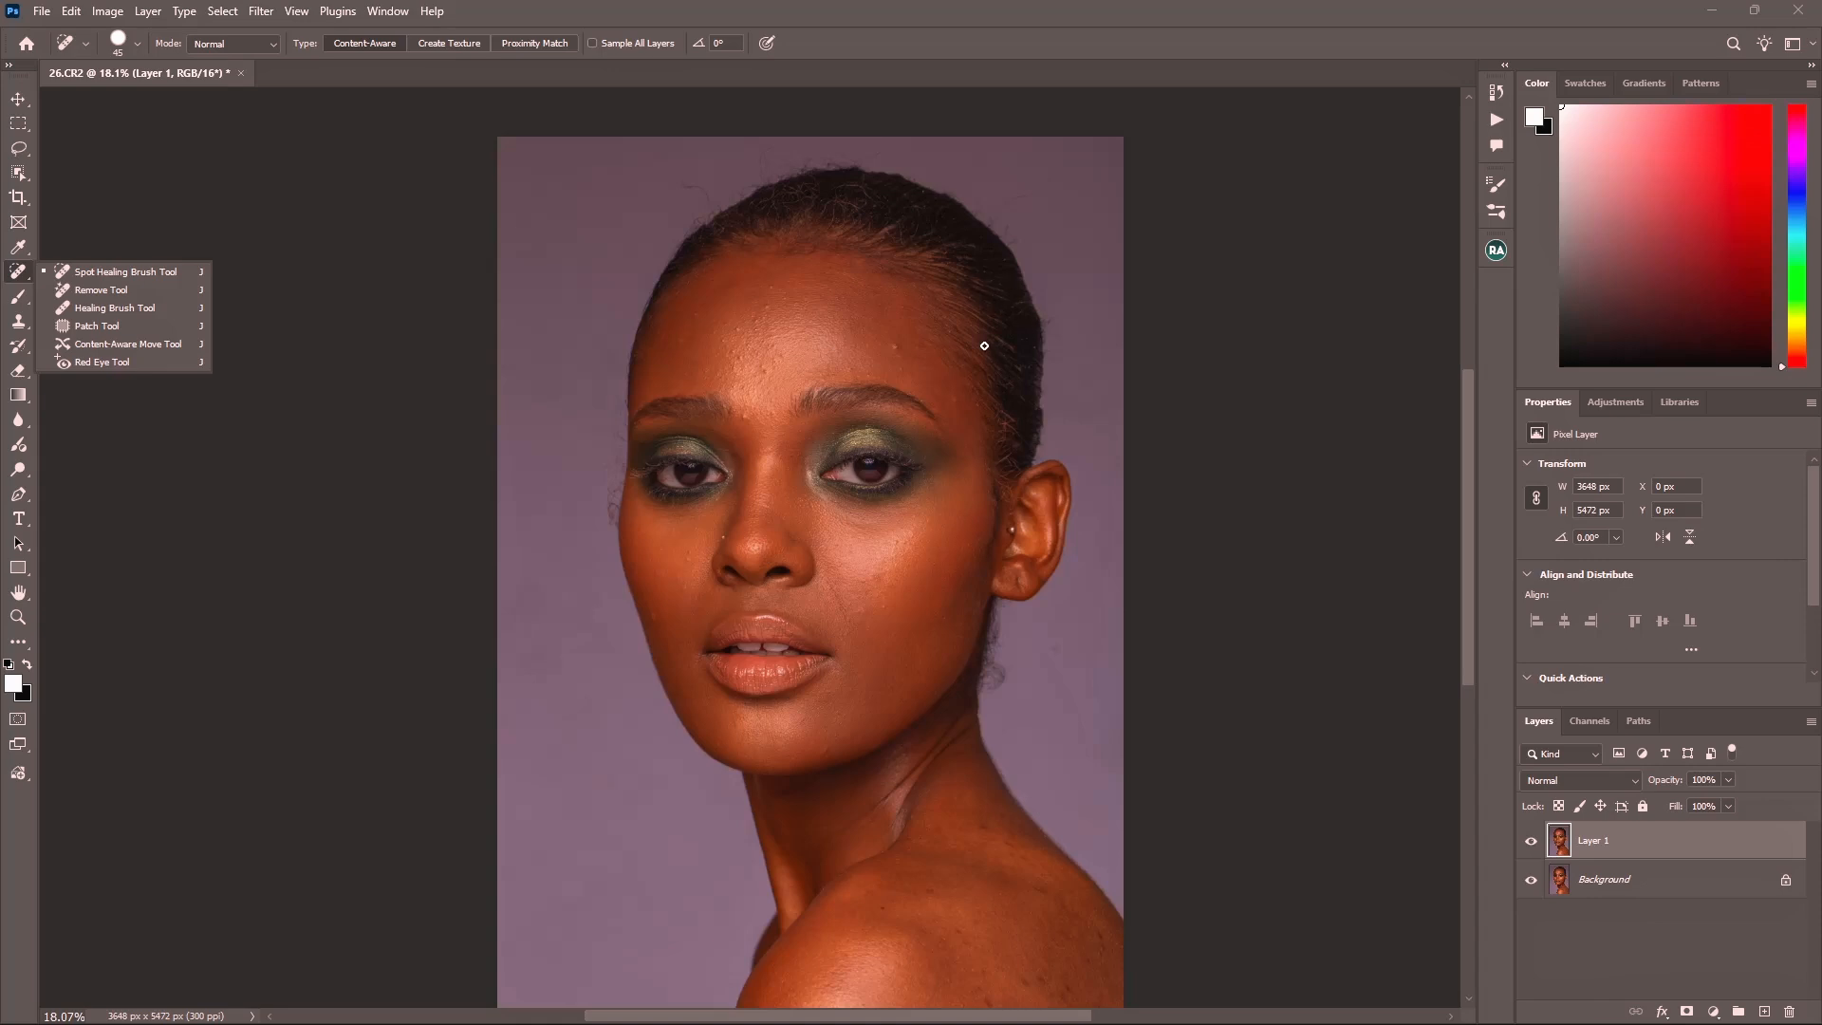
{"action": "left_click", "coordinate": [142, 271]}
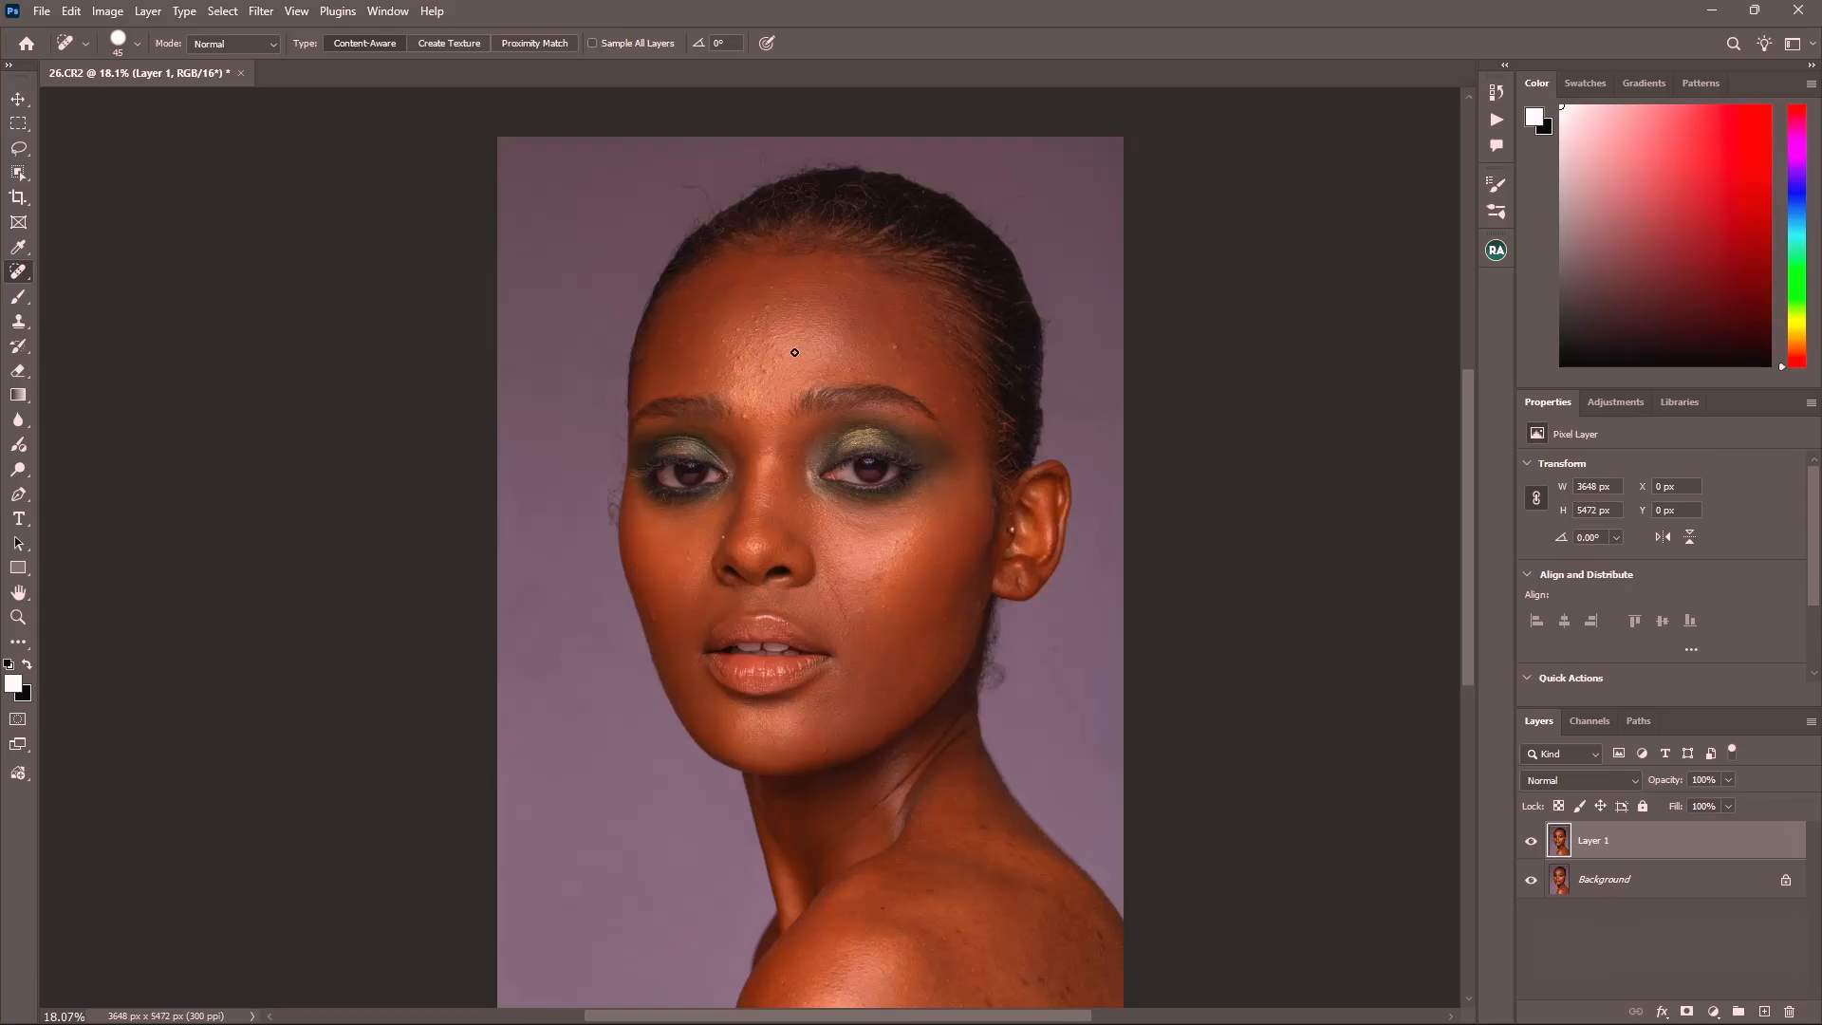
{"action": "scroll", "coordinate": [795, 352], "scroll_direction": "up", "scroll_amount": 5}
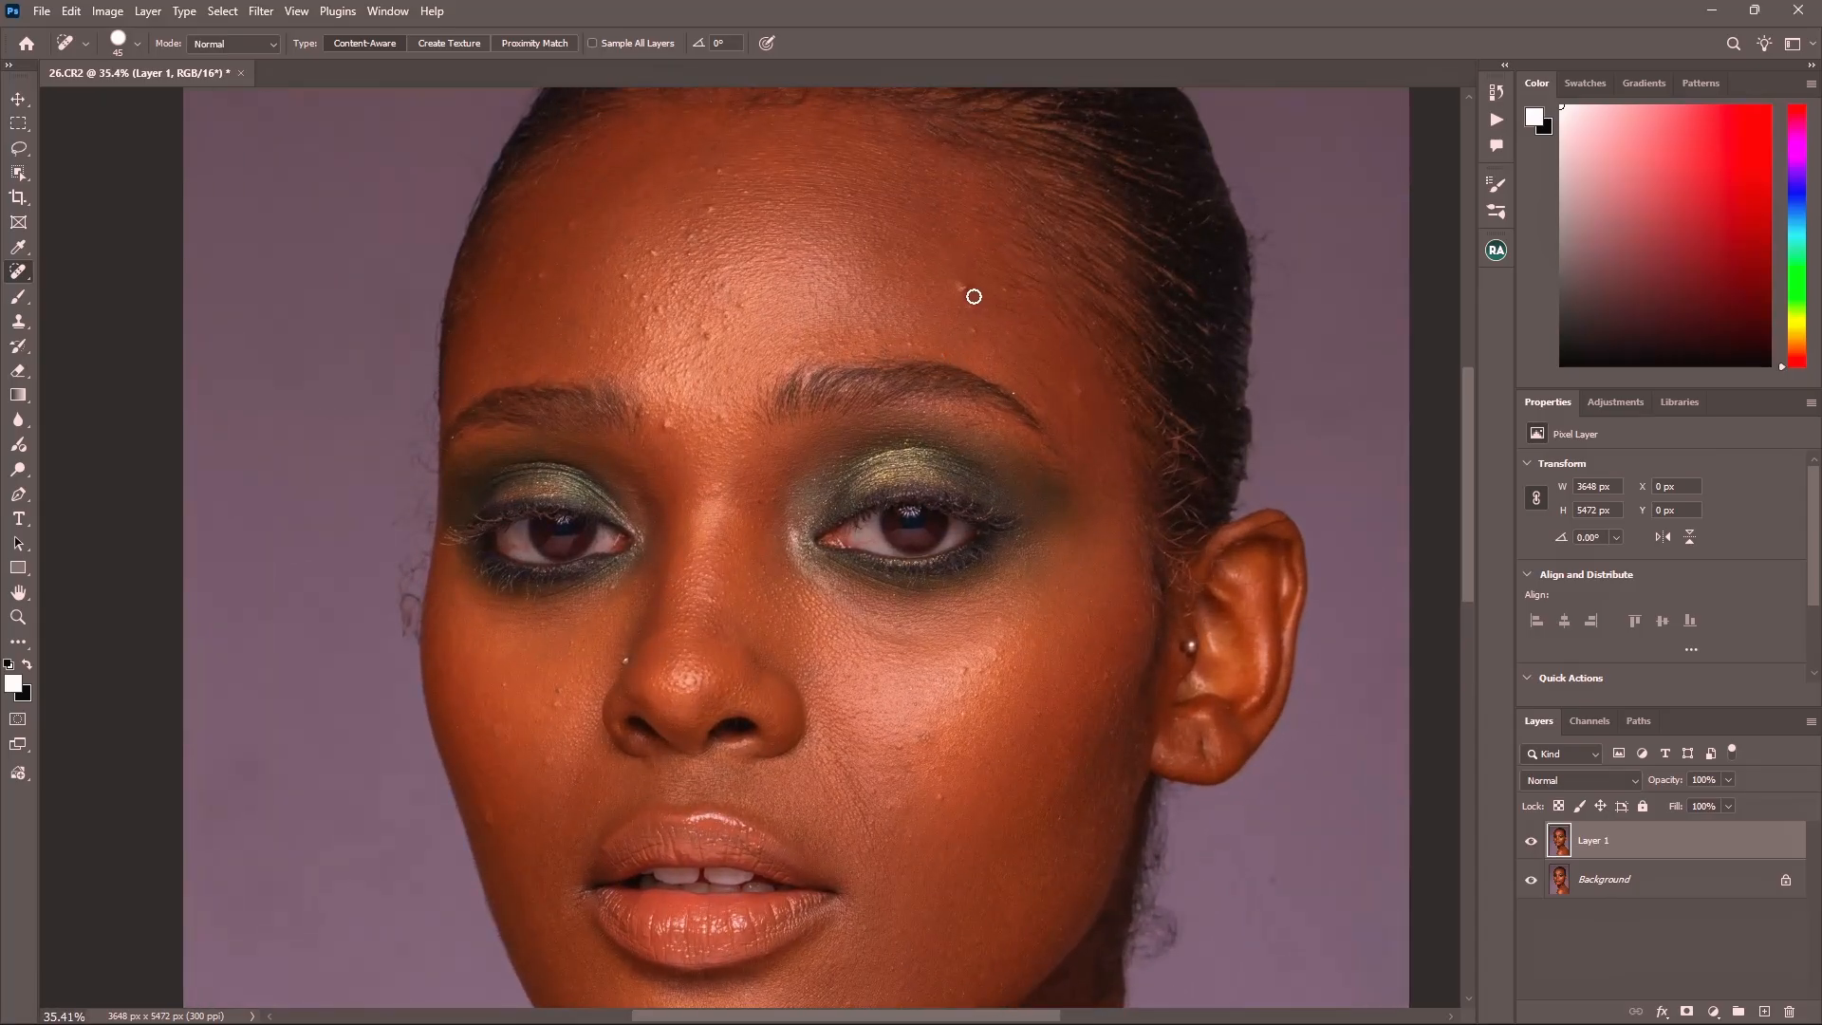
{"action": "left_click", "coordinate": [968, 289]}
{"action": "left_click", "coordinate": [654, 254]}
{"action": "left_click", "coordinate": [664, 425]}
{"action": "left_click", "coordinate": [532, 283]}
{"action": "left_click", "coordinate": [572, 222]}
{"action": "left_click", "coordinate": [646, 297]}
{"action": "left_click", "coordinate": [558, 706]}
{"action": "left_click", "coordinate": [487, 816]}
{"action": "left_click", "coordinate": [490, 729]}
{"action": "left_click", "coordinate": [658, 308]}
{"action": "left_click", "coordinate": [693, 251]}
{"action": "left_click", "coordinate": [724, 313]}
{"action": "left_click", "coordinate": [744, 310]}
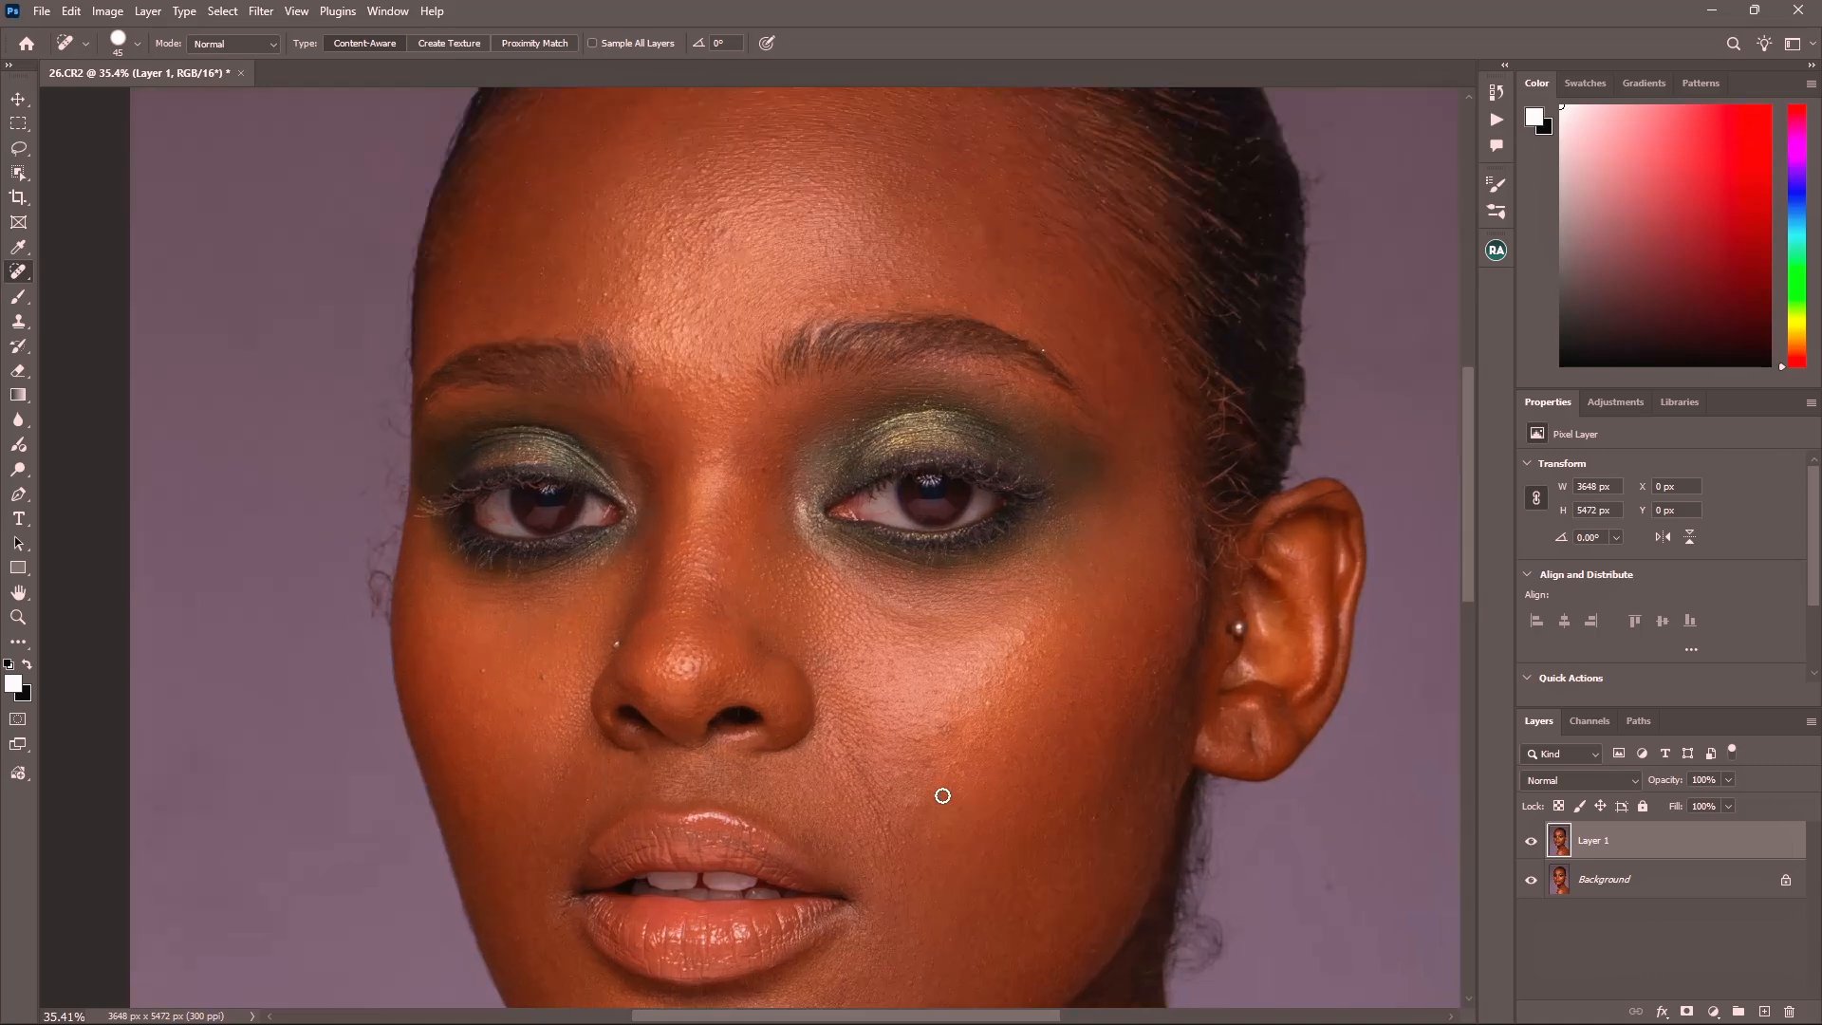
- Heal the small spots on both cheeks with the Spot Healing Brush, reducing the brush size to 35
{"action": "scroll", "coordinate": [942, 795], "scroll_direction": "up", "scroll_amount": 5}
{"action": "key", "text": "bracketleft"}
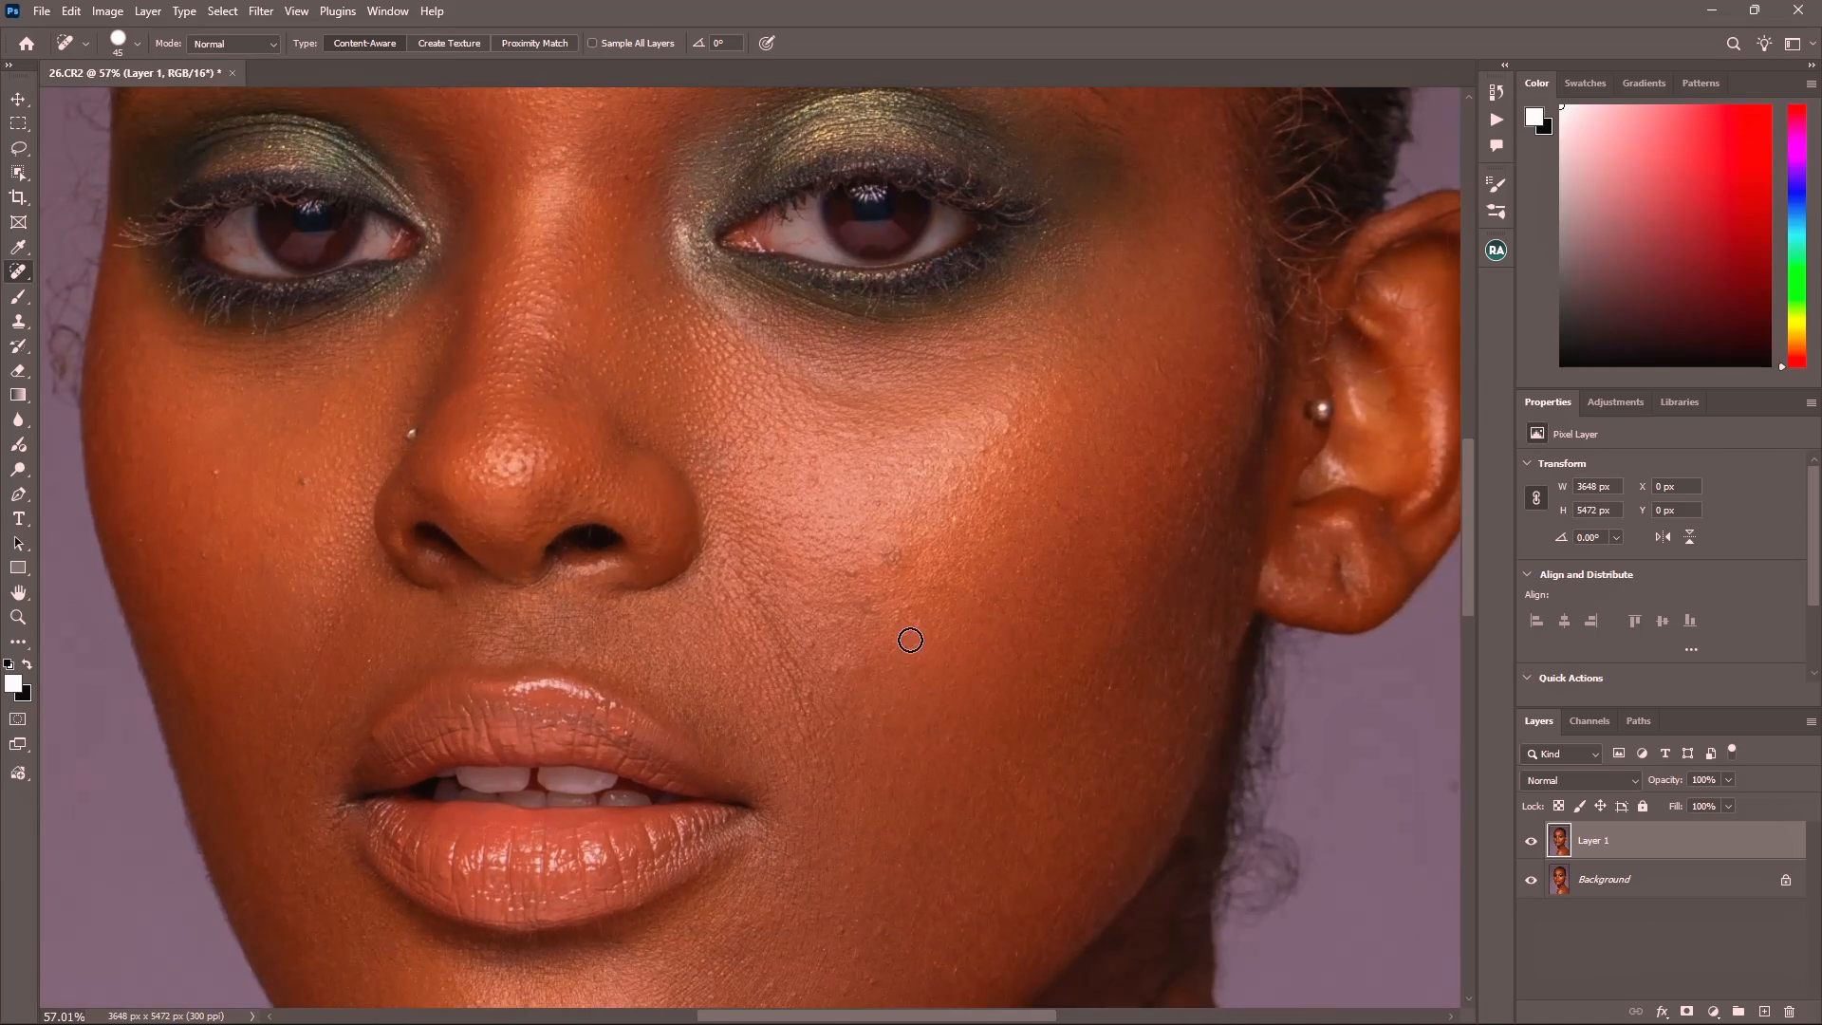
{"action": "left_click", "coordinate": [832, 665]}
{"action": "left_click", "coordinate": [854, 572]}
{"action": "left_click", "coordinate": [216, 470]}
- Check the chin and neck, and heal the remaining small spots on the forehead
{"action": "scroll", "coordinate": [309, 635], "scroll_direction": "down", "scroll_amount": 10}
{"action": "scroll", "coordinate": [509, 544], "scroll_direction": "down", "scroll_amount": 3}
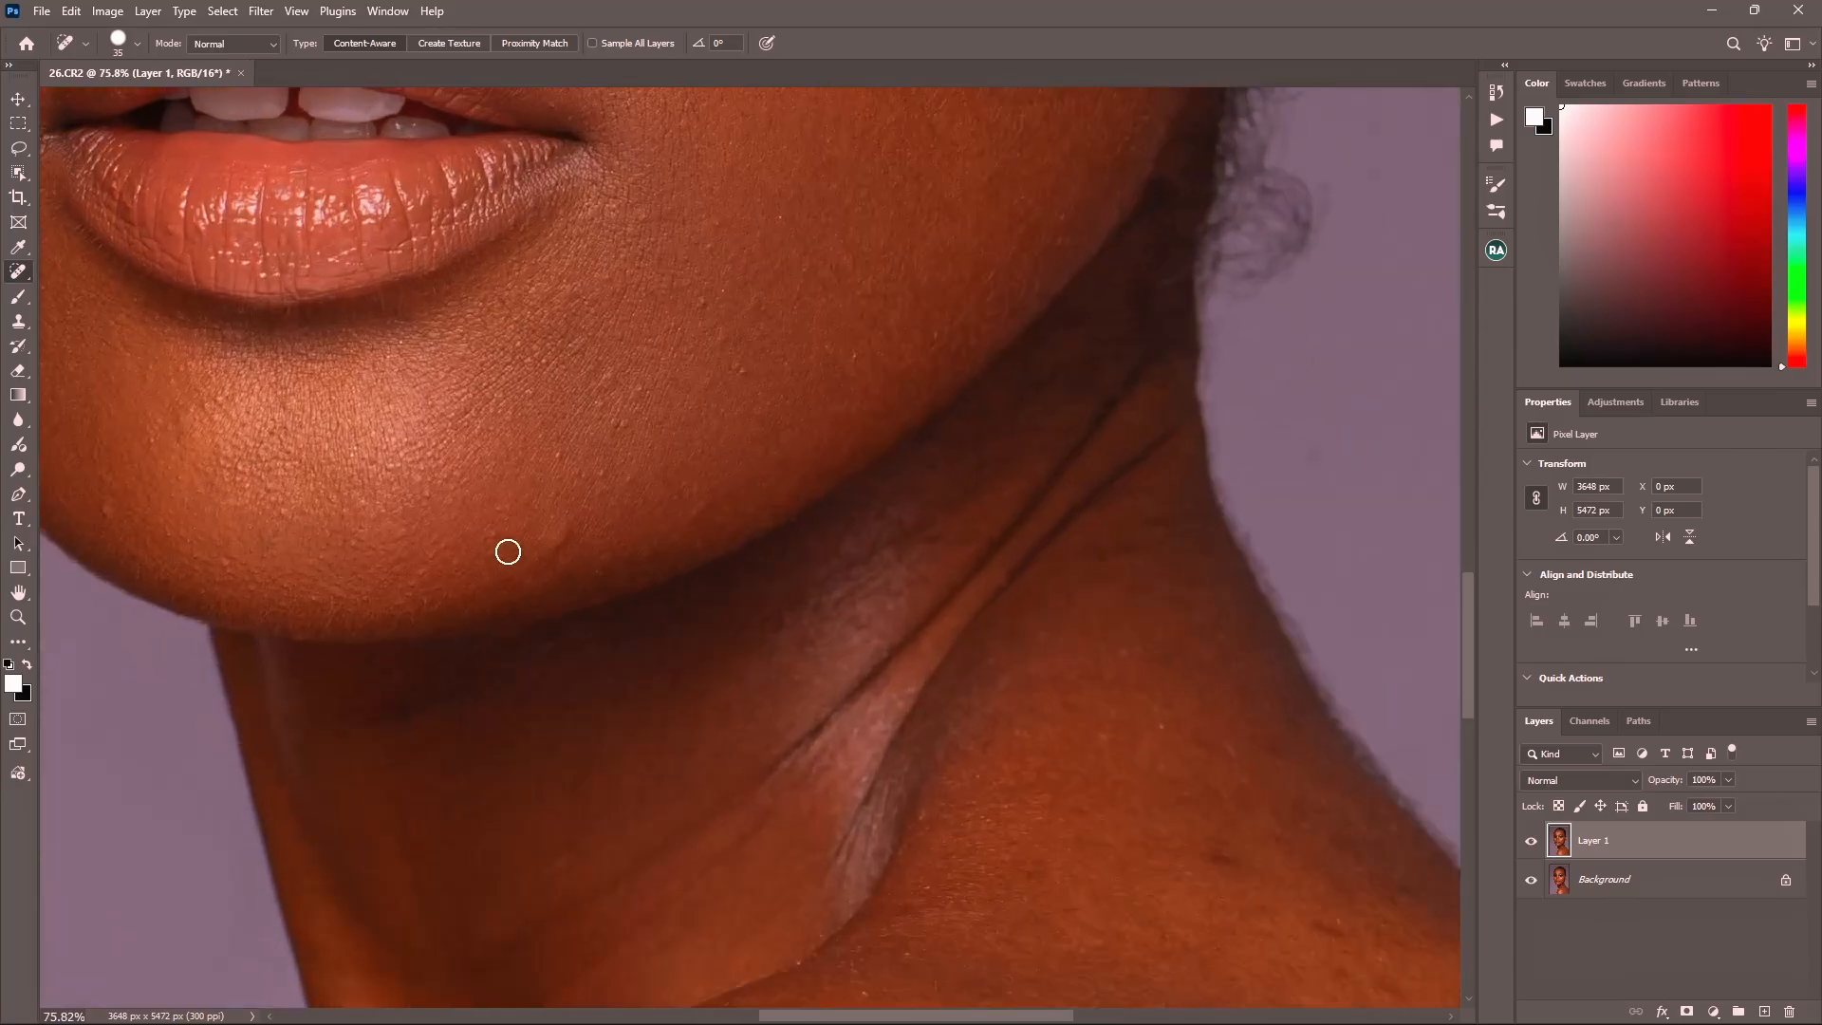
{"action": "scroll", "coordinate": [557, 537], "scroll_direction": "up", "scroll_amount": 3}
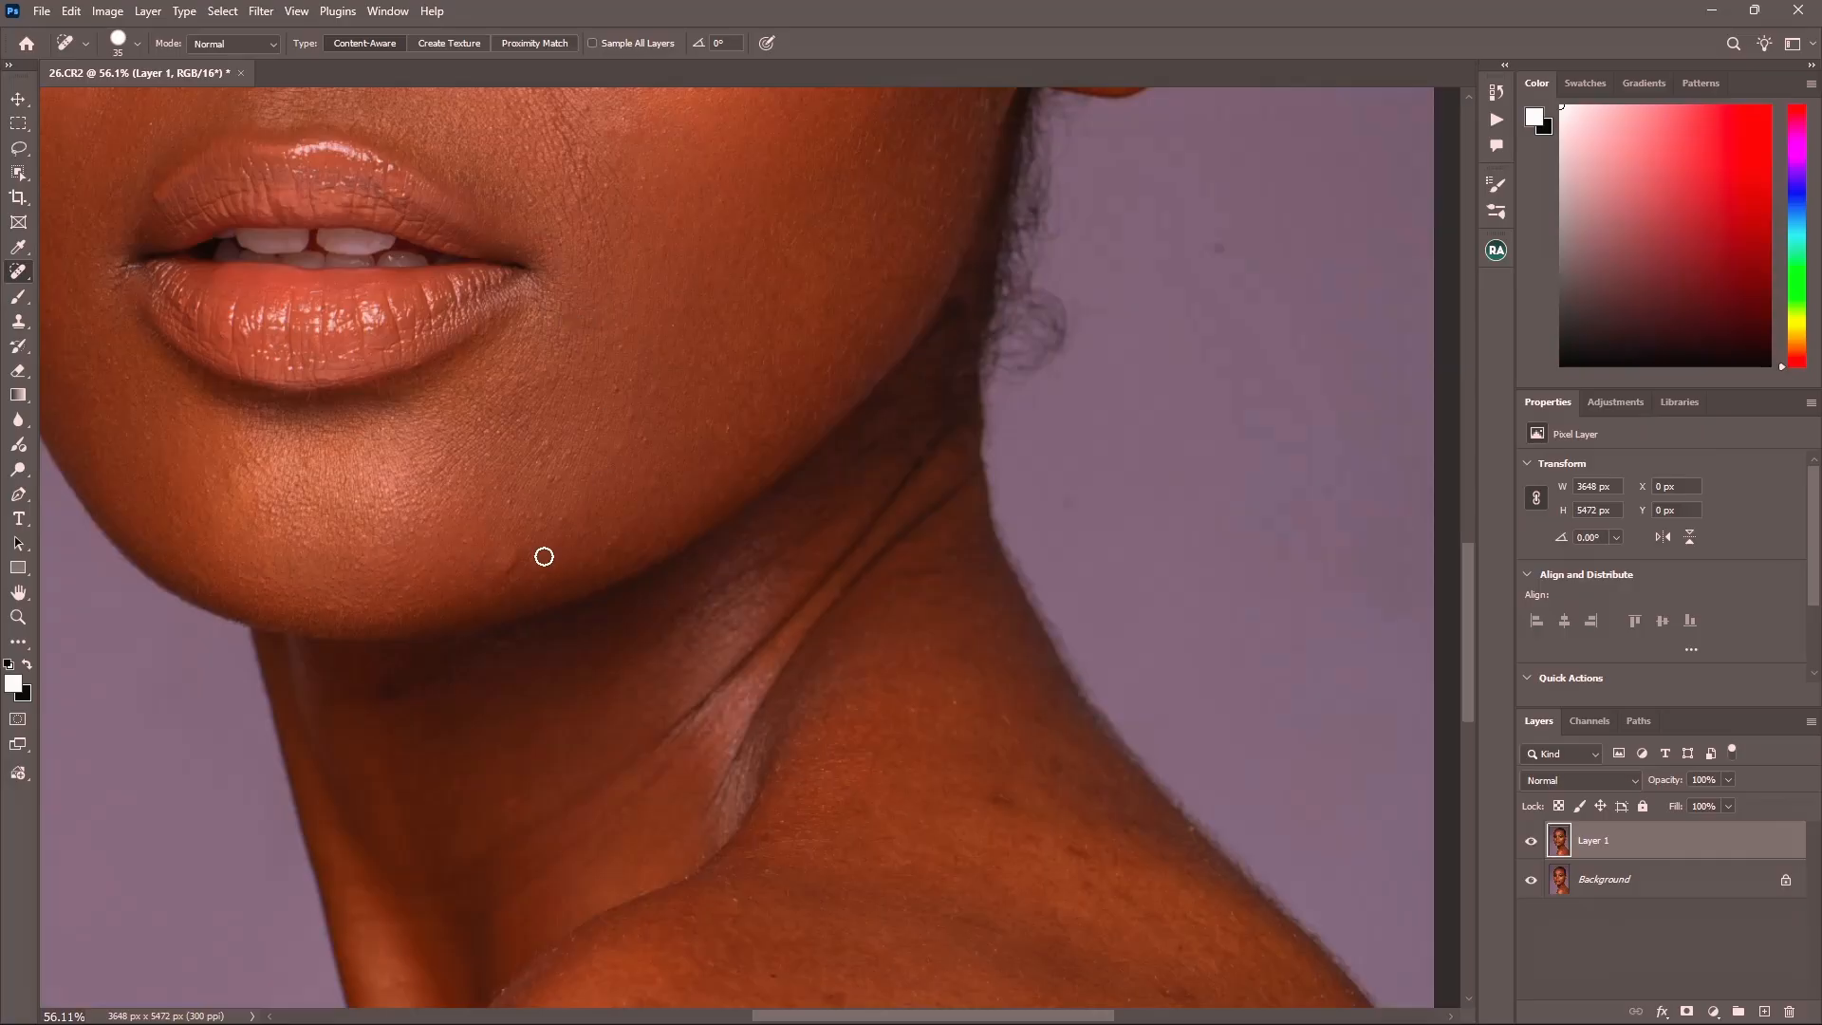
{"action": "scroll", "coordinate": [760, 431], "scroll_direction": "down", "scroll_amount": 5}
{"action": "scroll", "coordinate": [427, 114], "scroll_direction": "up", "scroll_amount": 5}
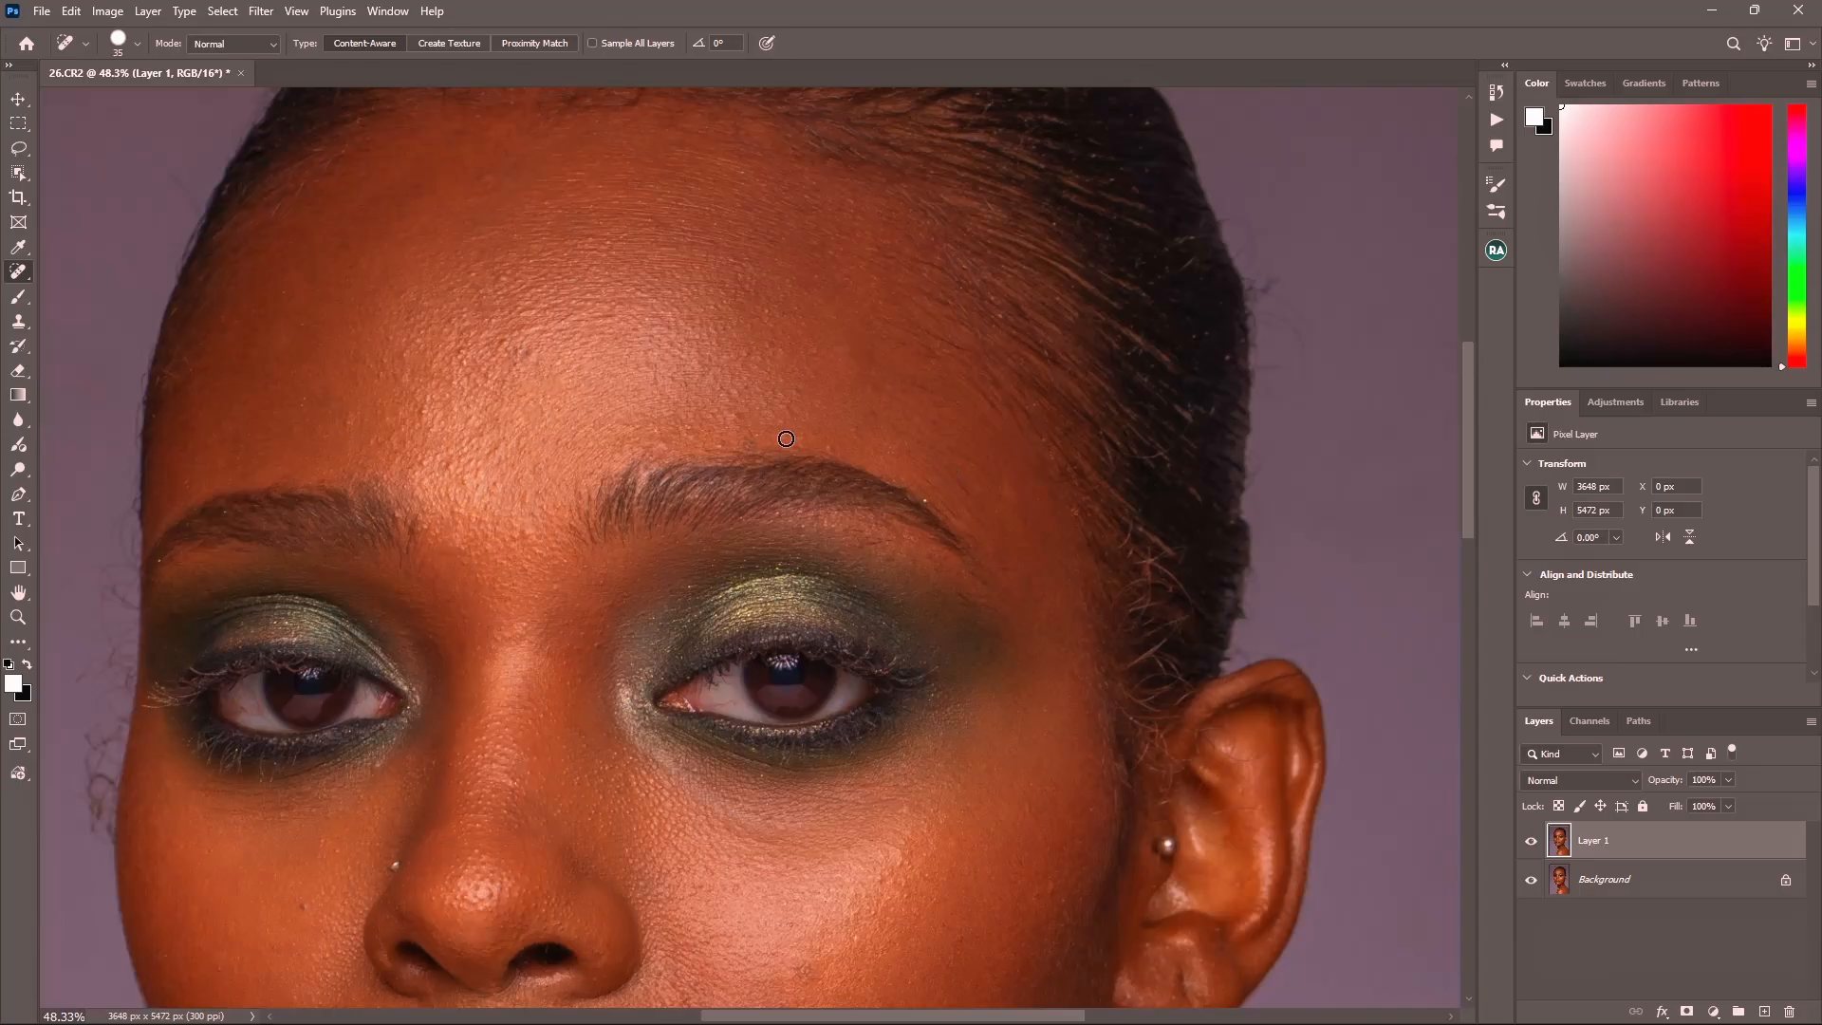
{"action": "left_click", "coordinate": [504, 341]}
{"action": "left_click", "coordinate": [347, 421]}
- Heal the dark spots across the shoulder and upper back with the Spot Healing Brush at size 45
{"action": "scroll", "coordinate": [549, 197], "scroll_direction": "down", "scroll_amount": 5}
{"action": "scroll", "coordinate": [645, 607], "scroll_direction": "up", "scroll_amount": 5}
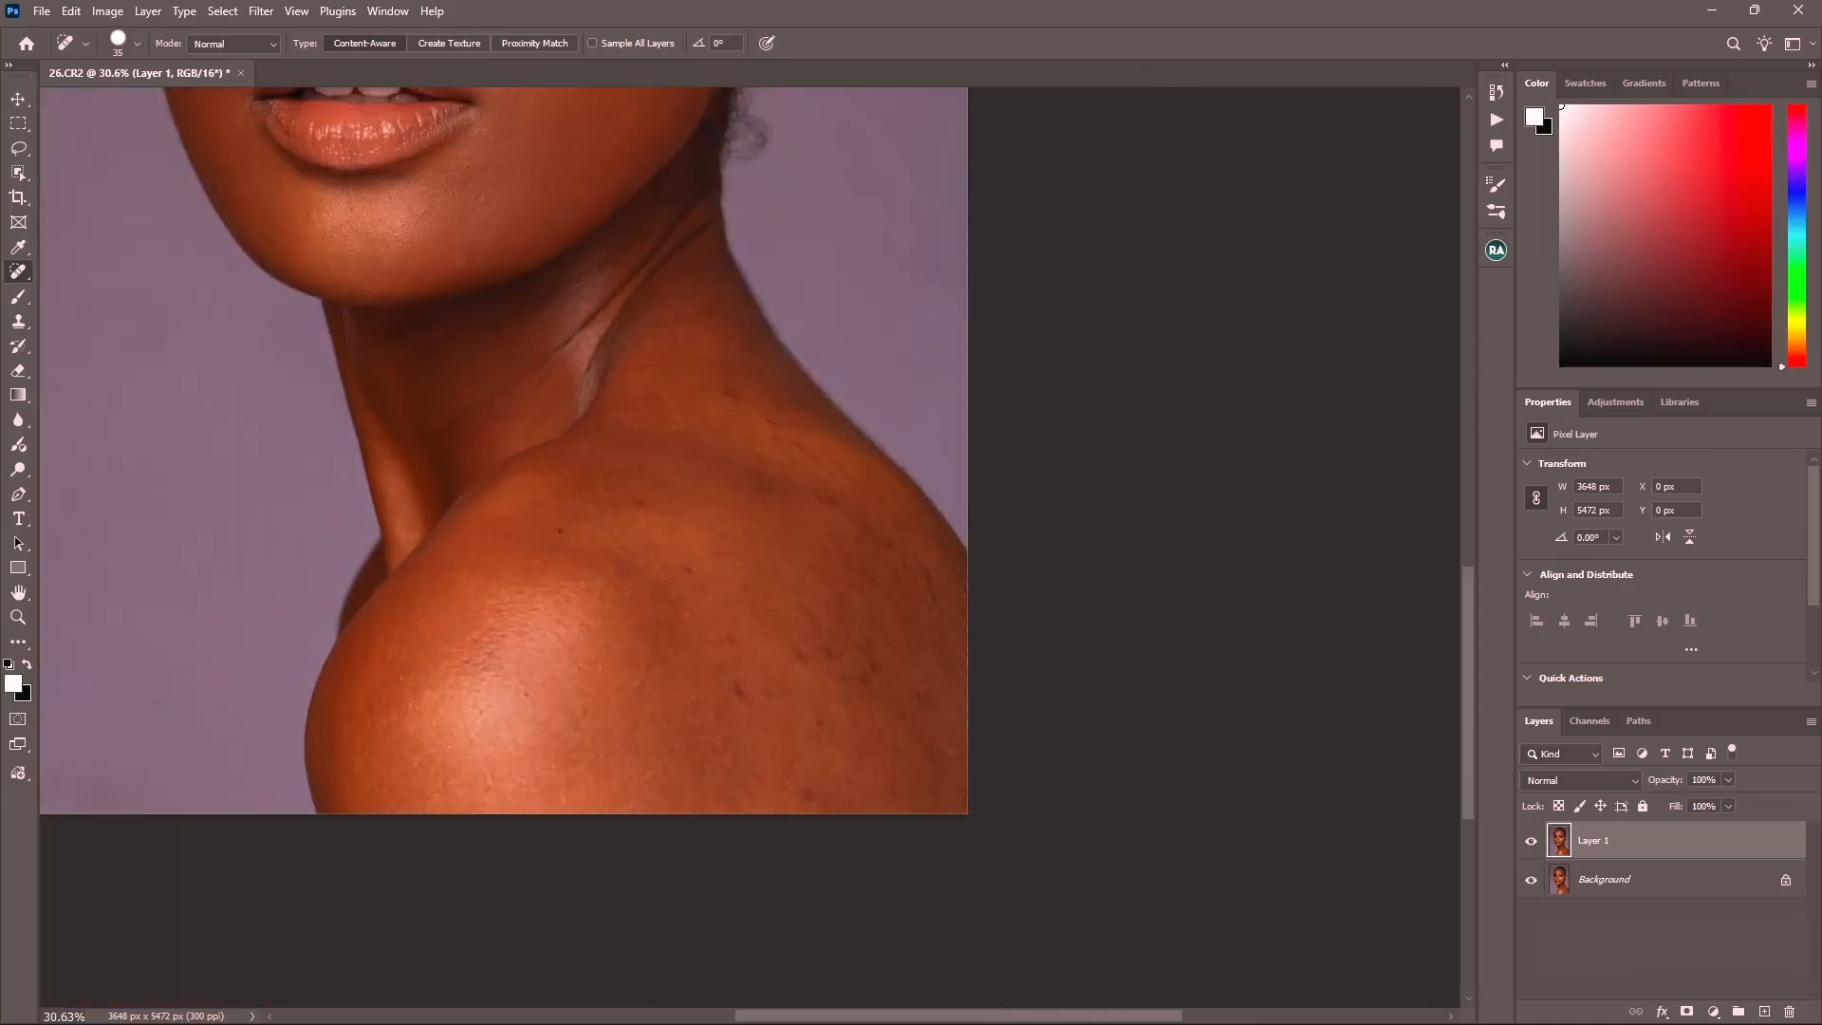
{"action": "key", "text": "bracketright"}
{"action": "left_click", "coordinate": [816, 854]}
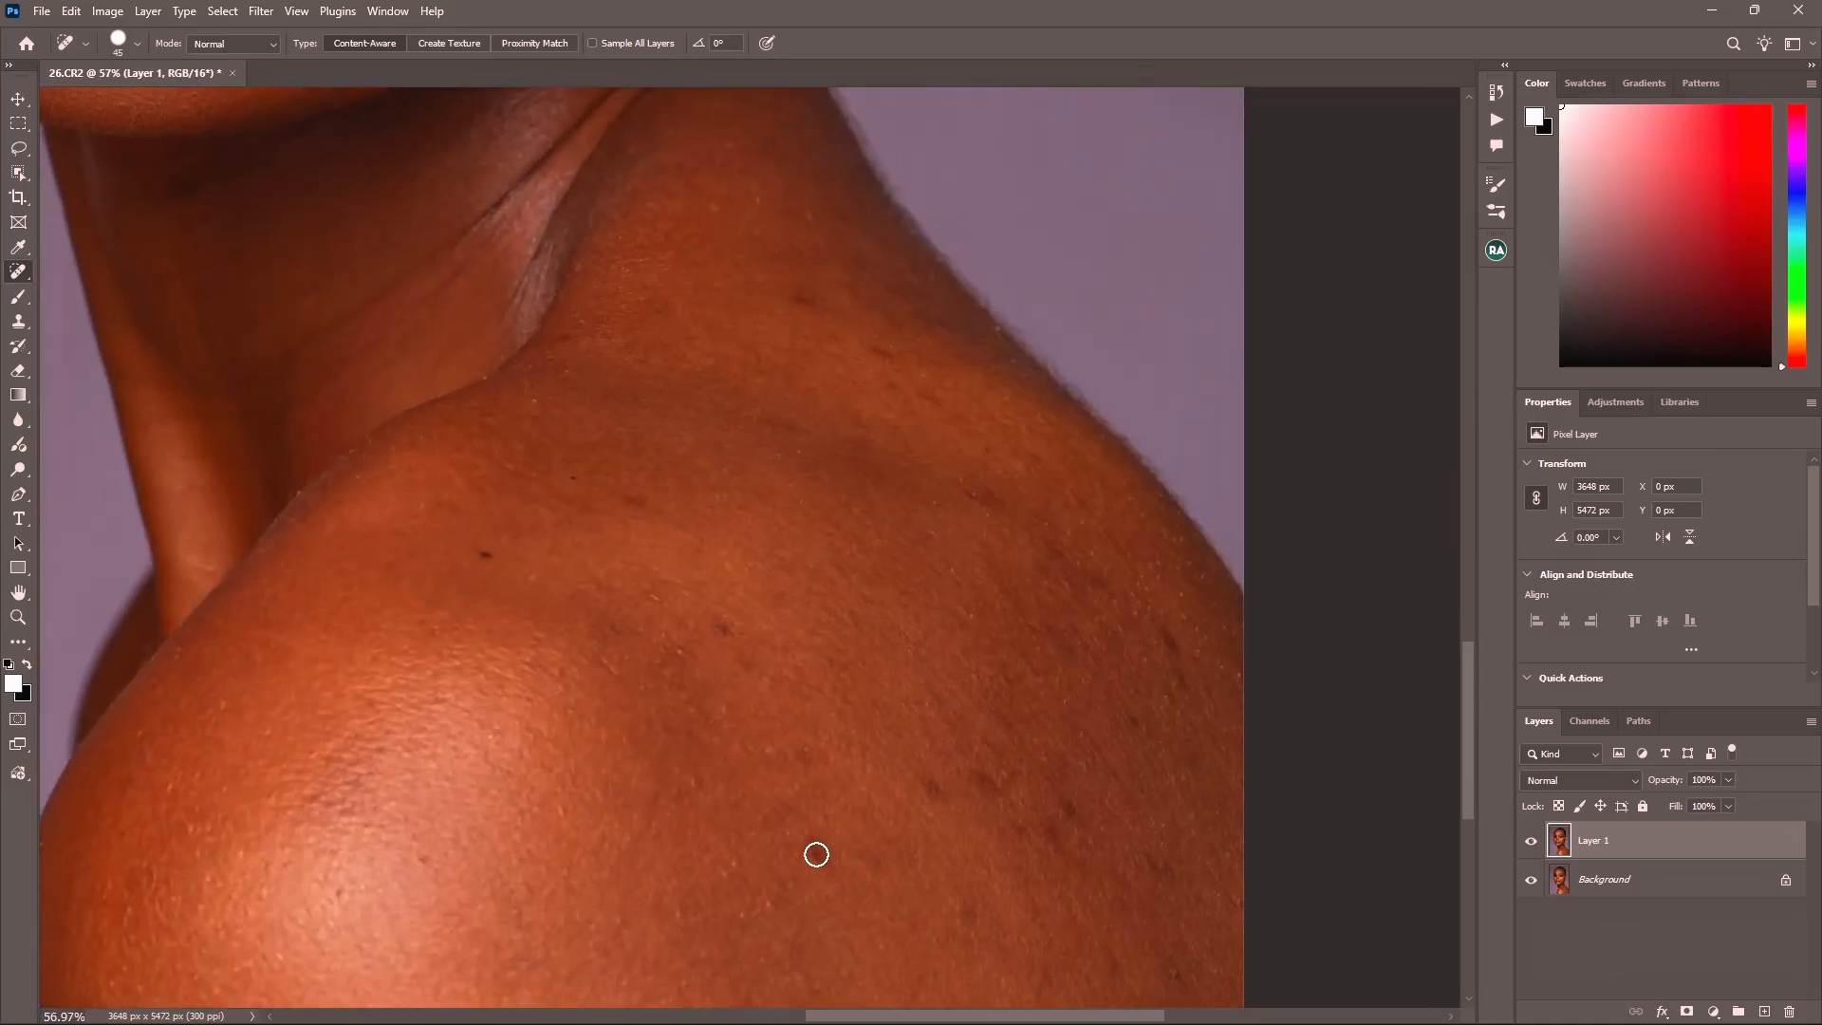
{"action": "left_click", "coordinate": [932, 790]}
{"action": "left_click", "coordinate": [988, 779]}
{"action": "left_click", "coordinate": [1068, 806]}
{"action": "left_click", "coordinate": [1129, 722]}
{"action": "left_click", "coordinate": [635, 502]}
{"action": "left_click", "coordinate": [743, 661]}
{"action": "left_click", "coordinate": [682, 648]}
{"action": "left_click", "coordinate": [846, 281]}
{"action": "left_click", "coordinate": [883, 356]}
{"action": "left_click", "coordinate": [1167, 866]}
{"action": "left_click", "coordinate": [964, 912]}
{"action": "left_click", "coordinate": [806, 753]}
{"action": "left_click", "coordinate": [720, 622]}
- Compare the healed portrait with the original by switching the visibility of the duplicate layer off and on
{"action": "scroll", "coordinate": [753, 248], "scroll_direction": "down", "scroll_amount": 5}
{"action": "scroll", "coordinate": [528, 148], "scroll_direction": "up", "scroll_amount": 2}
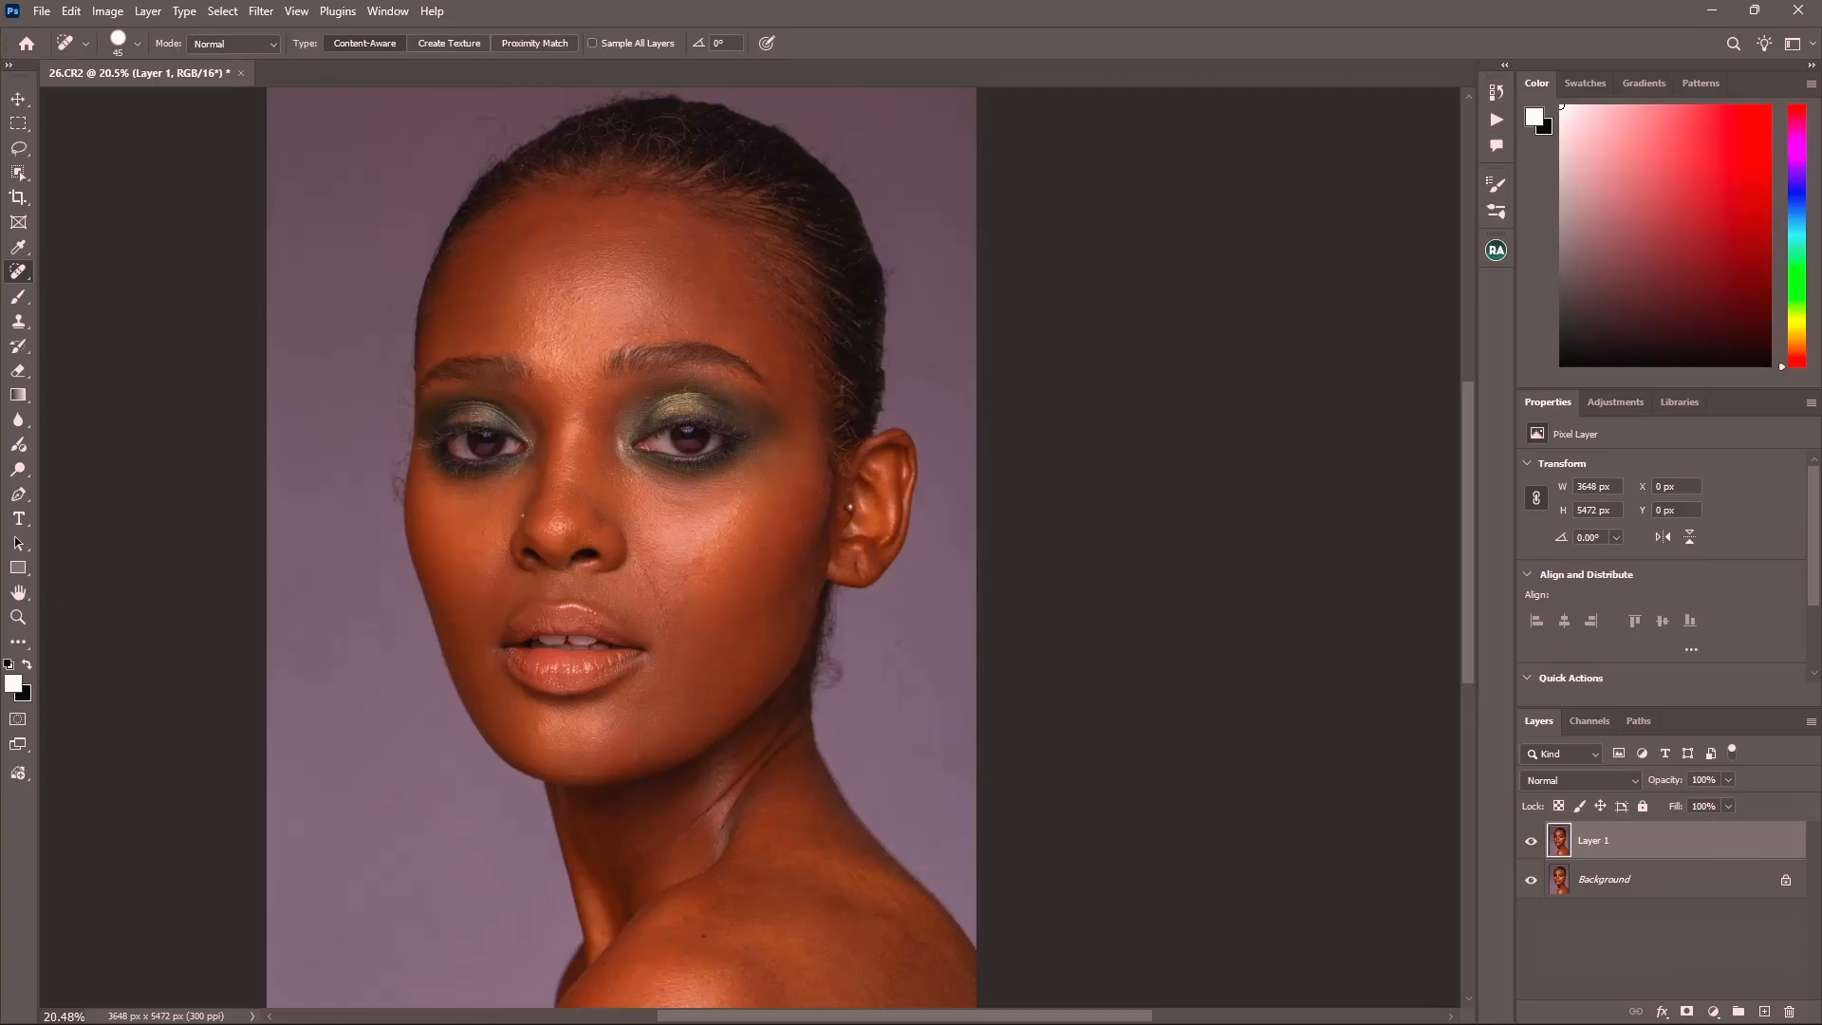
{"action": "scroll", "coordinate": [574, 201], "scroll_direction": "up", "scroll_amount": 4}
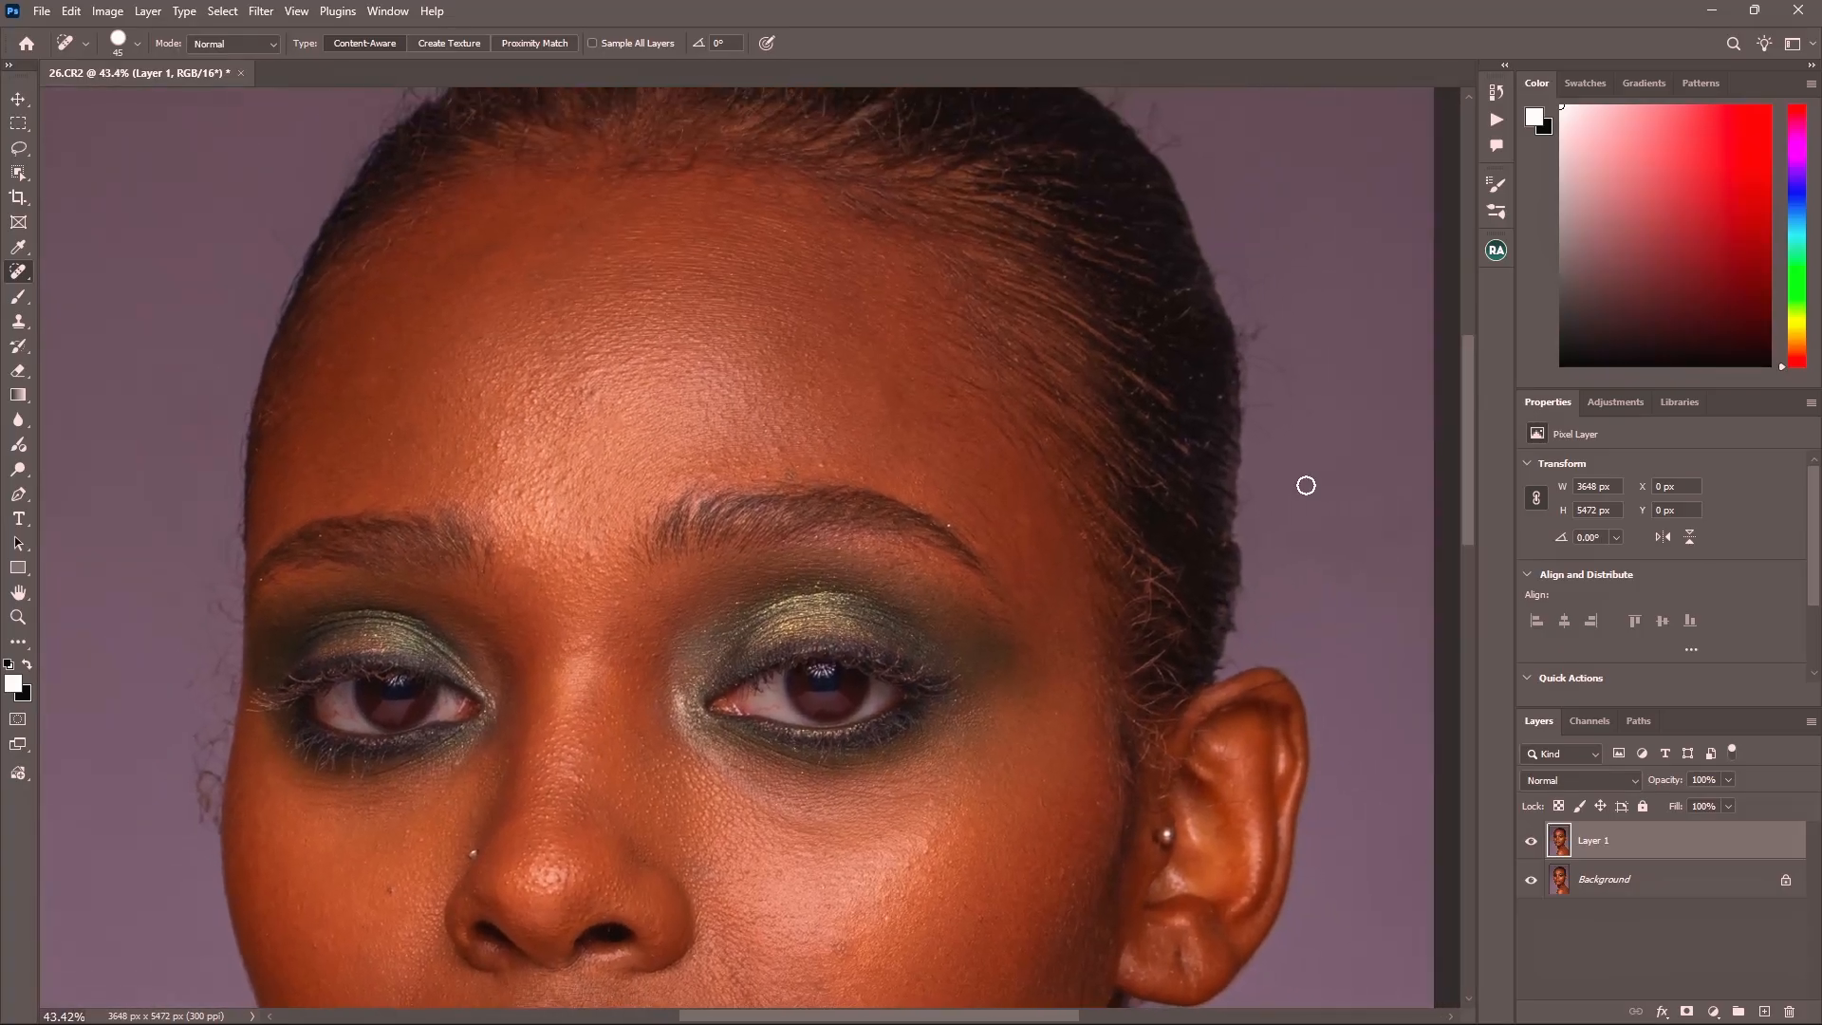
{"action": "left_click", "coordinate": [1527, 844]}
{"action": "left_click", "coordinate": [1528, 844]}
{"action": "left_click", "coordinate": [1527, 844]}
{"action": "left_click", "coordinate": [1528, 844]}
{"action": "scroll", "coordinate": [594, 304], "scroll_direction": "down", "scroll_amount": 10}
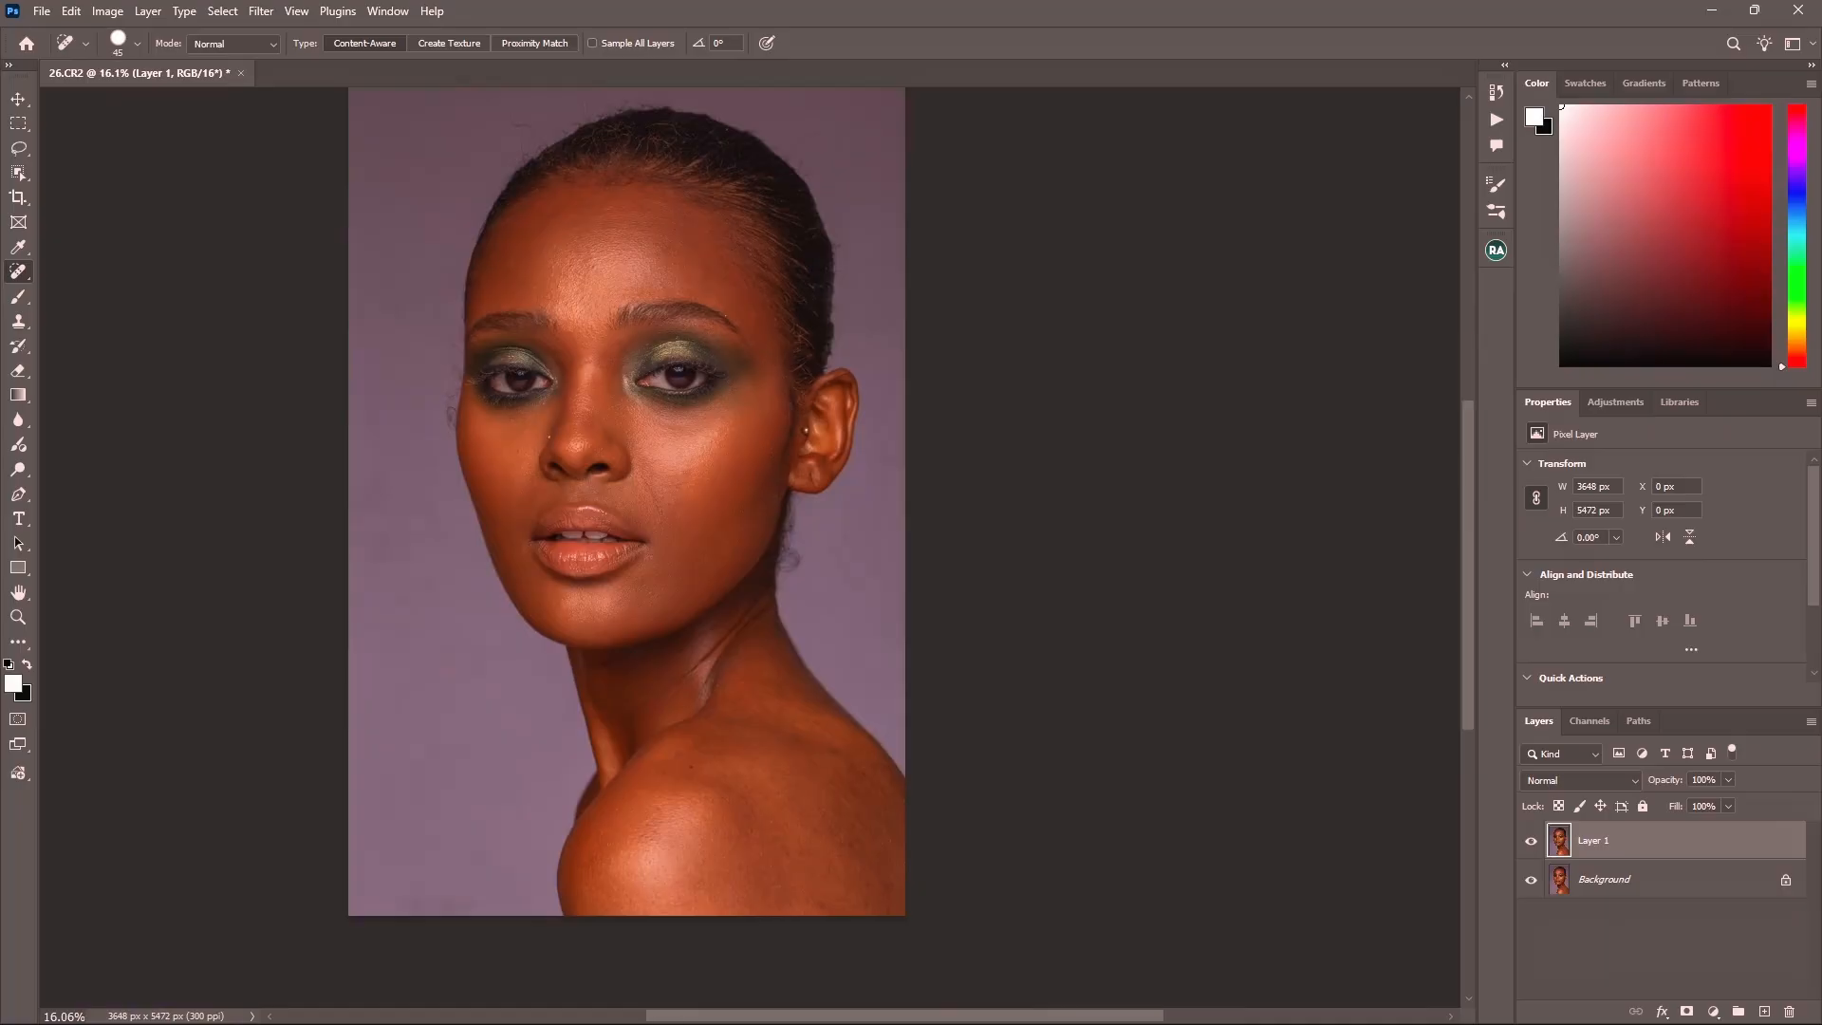
- Run the Beauty Retouch frequency separation via Gaussian Blur with a radius of 2.2 pixels, and collapse the plugin panel
{"action": "scroll", "coordinate": [537, 363], "scroll_direction": "up", "scroll_amount": 4}
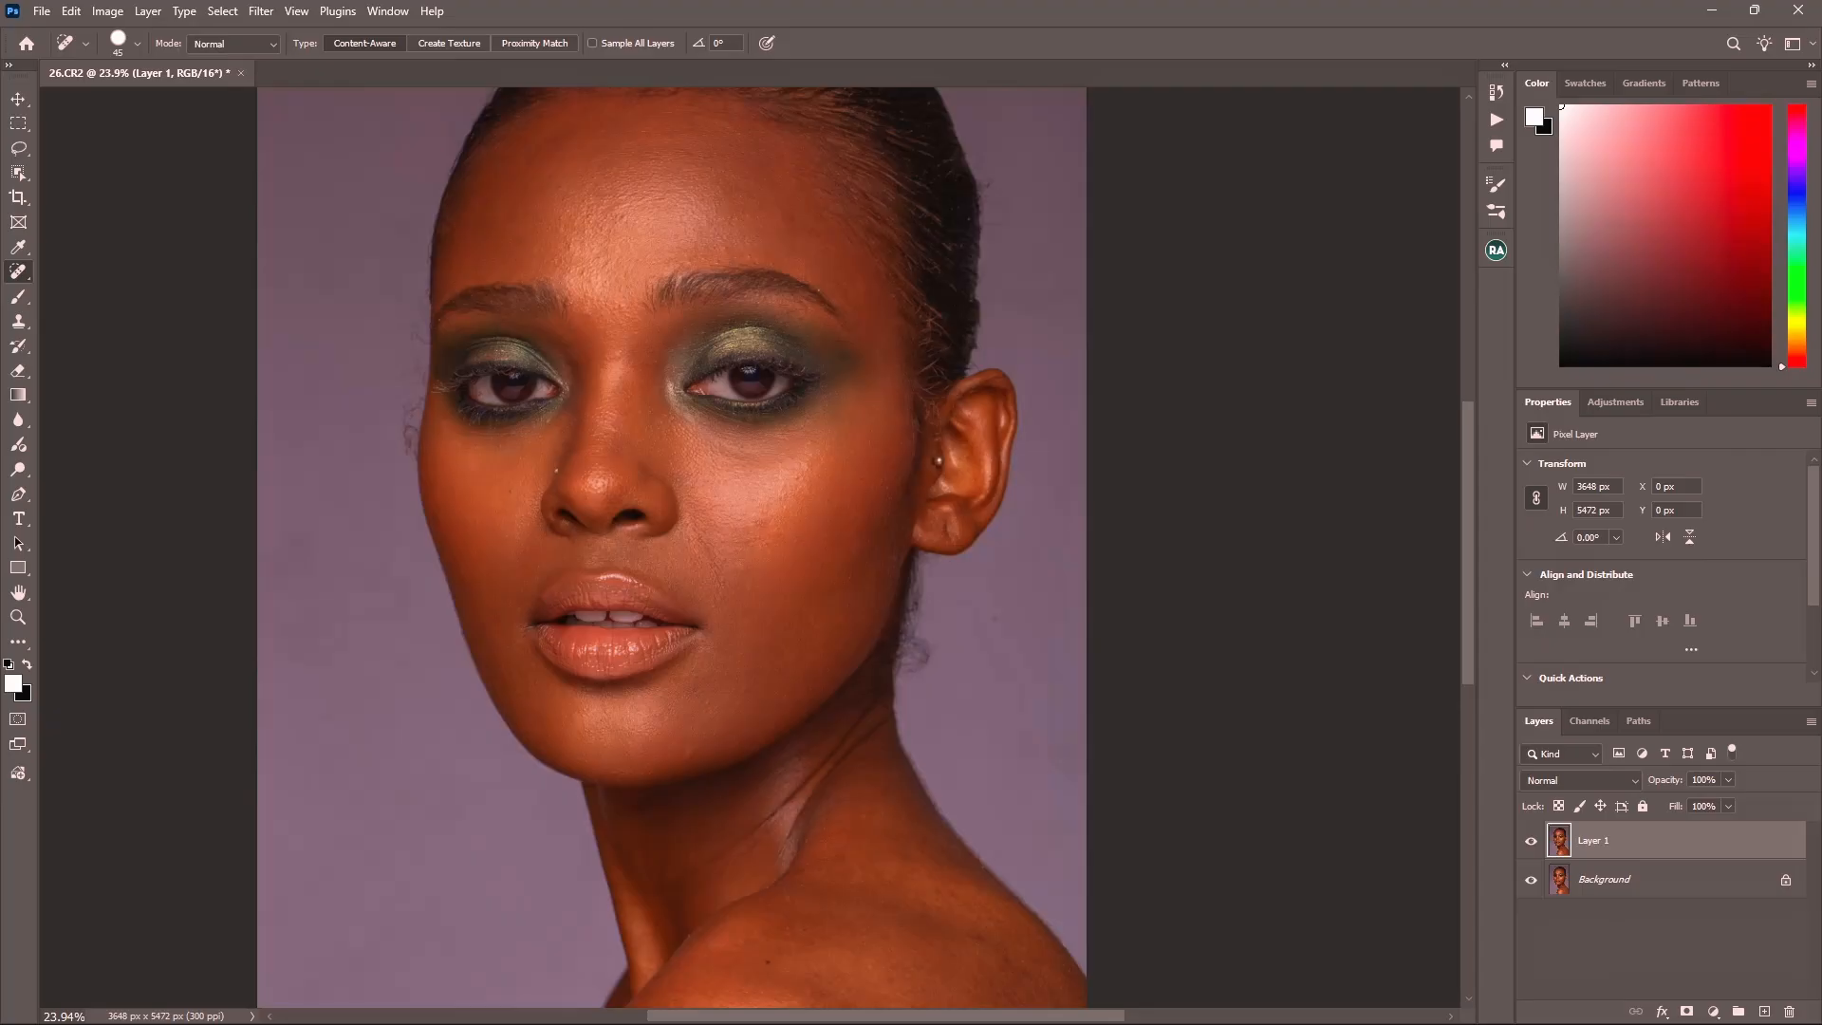
{"action": "left_click", "coordinate": [1496, 251]}
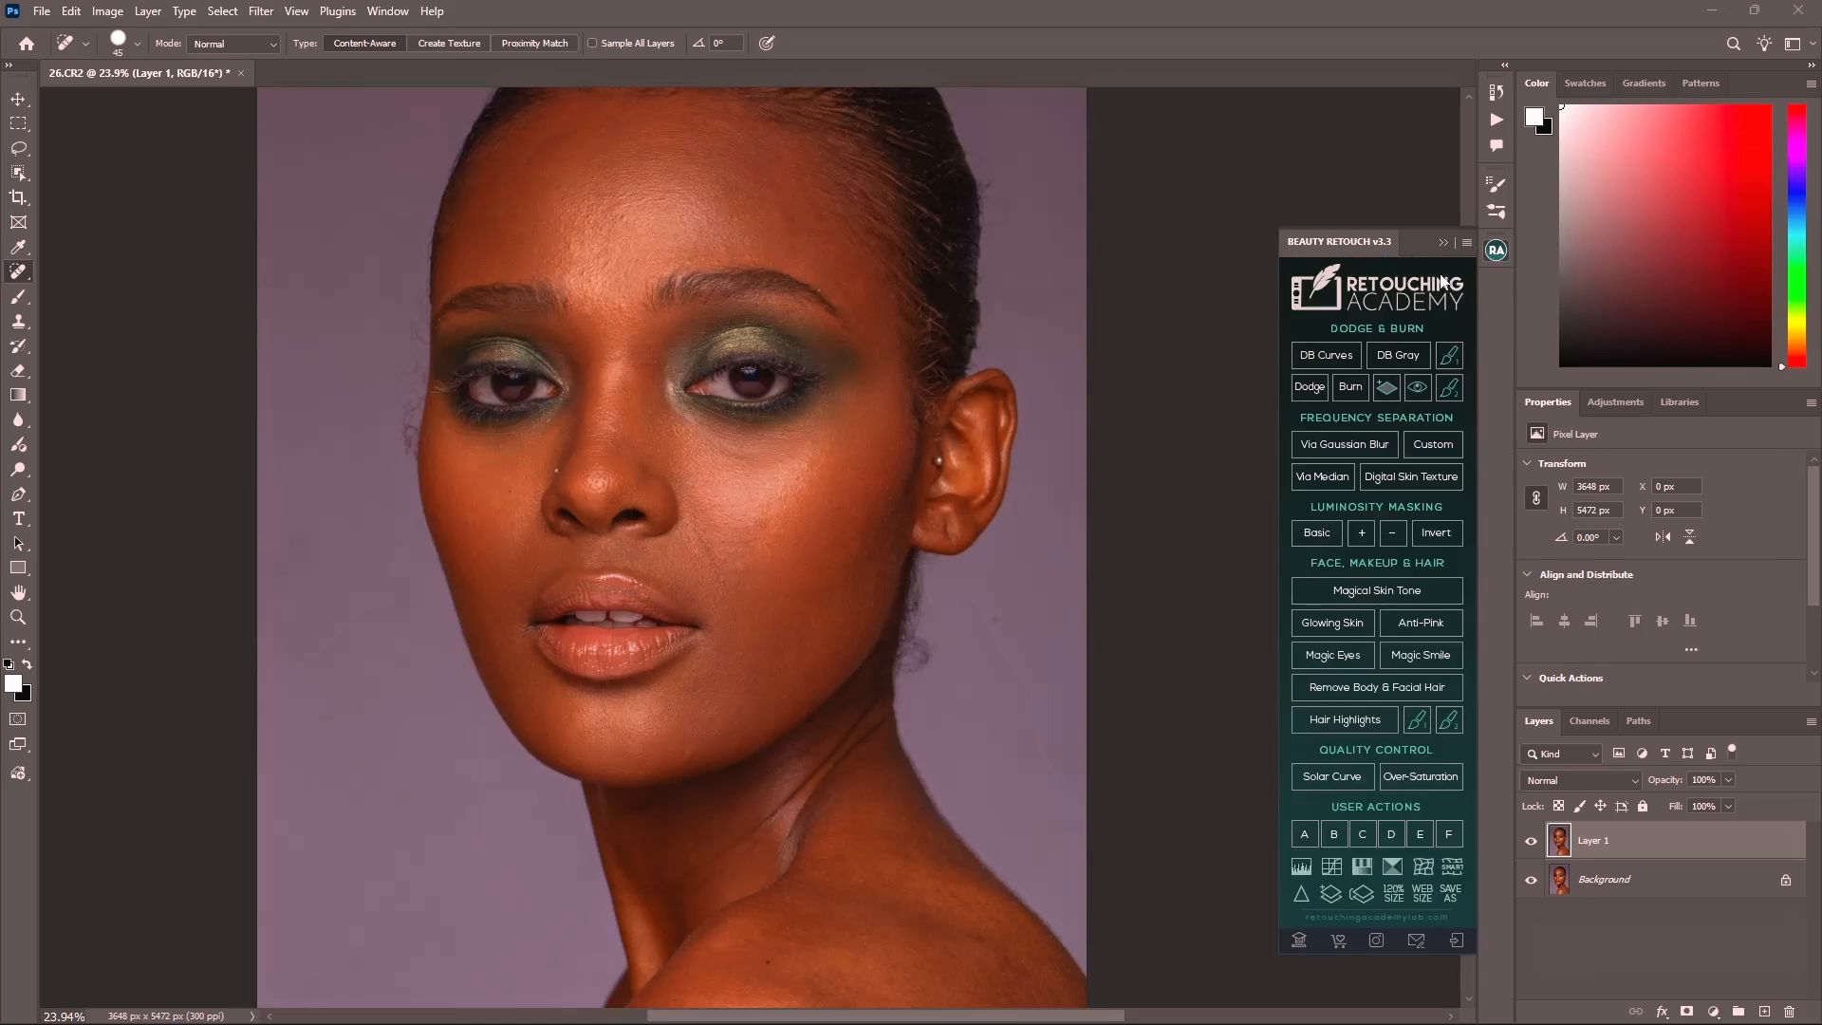
{"action": "left_click", "coordinate": [1353, 452]}
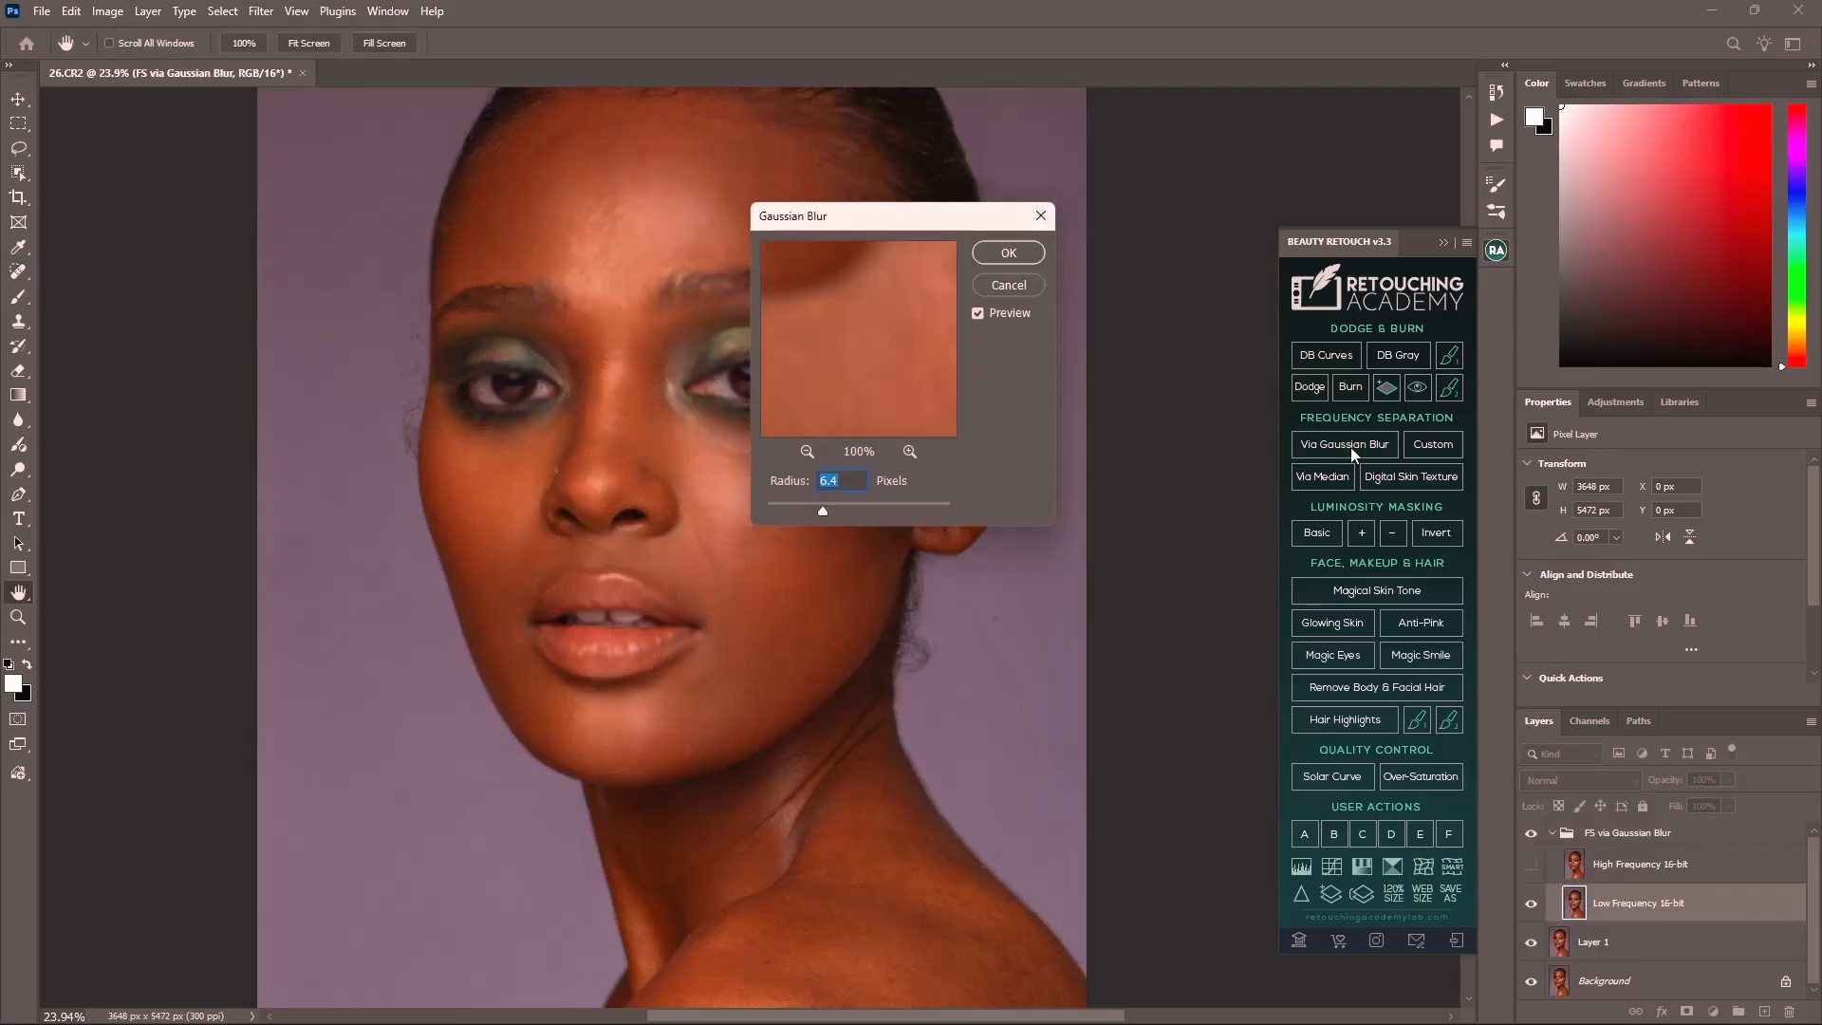
{"action": "left_click", "coordinate": [674, 227]}
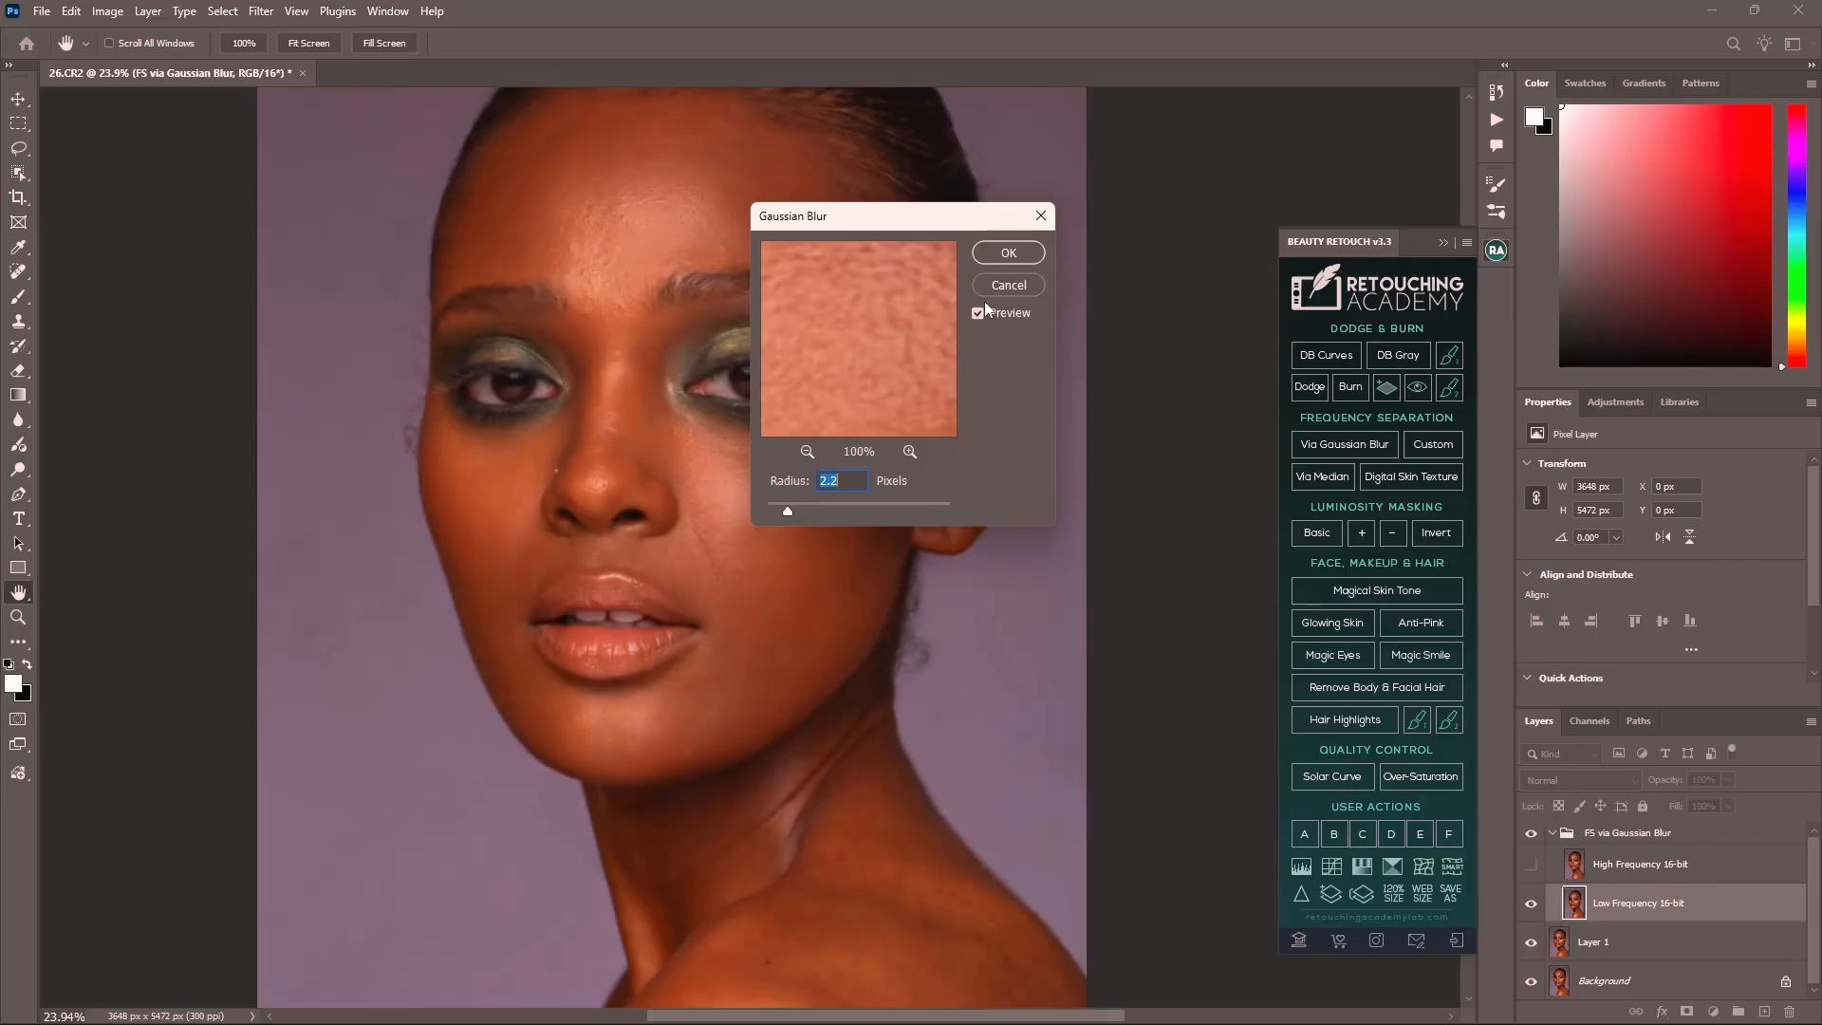
{"action": "left_click", "coordinate": [1009, 253]}
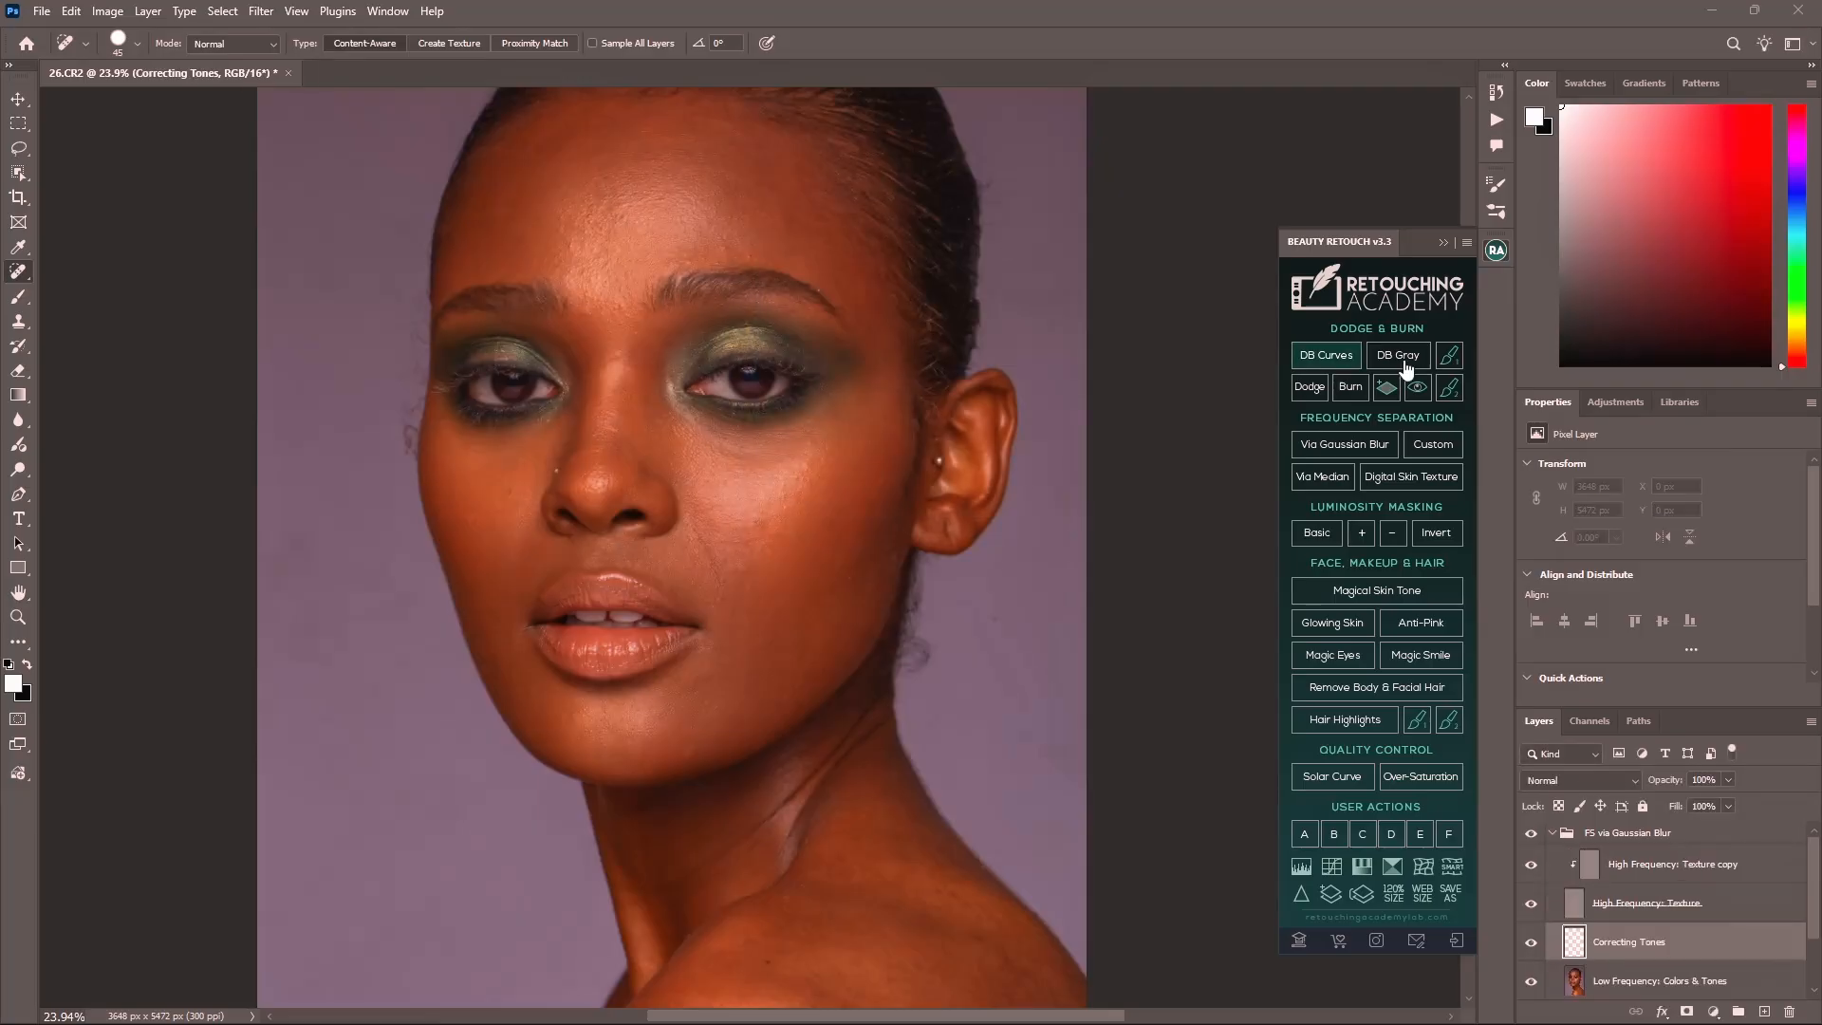
{"action": "left_click", "coordinate": [1443, 243]}
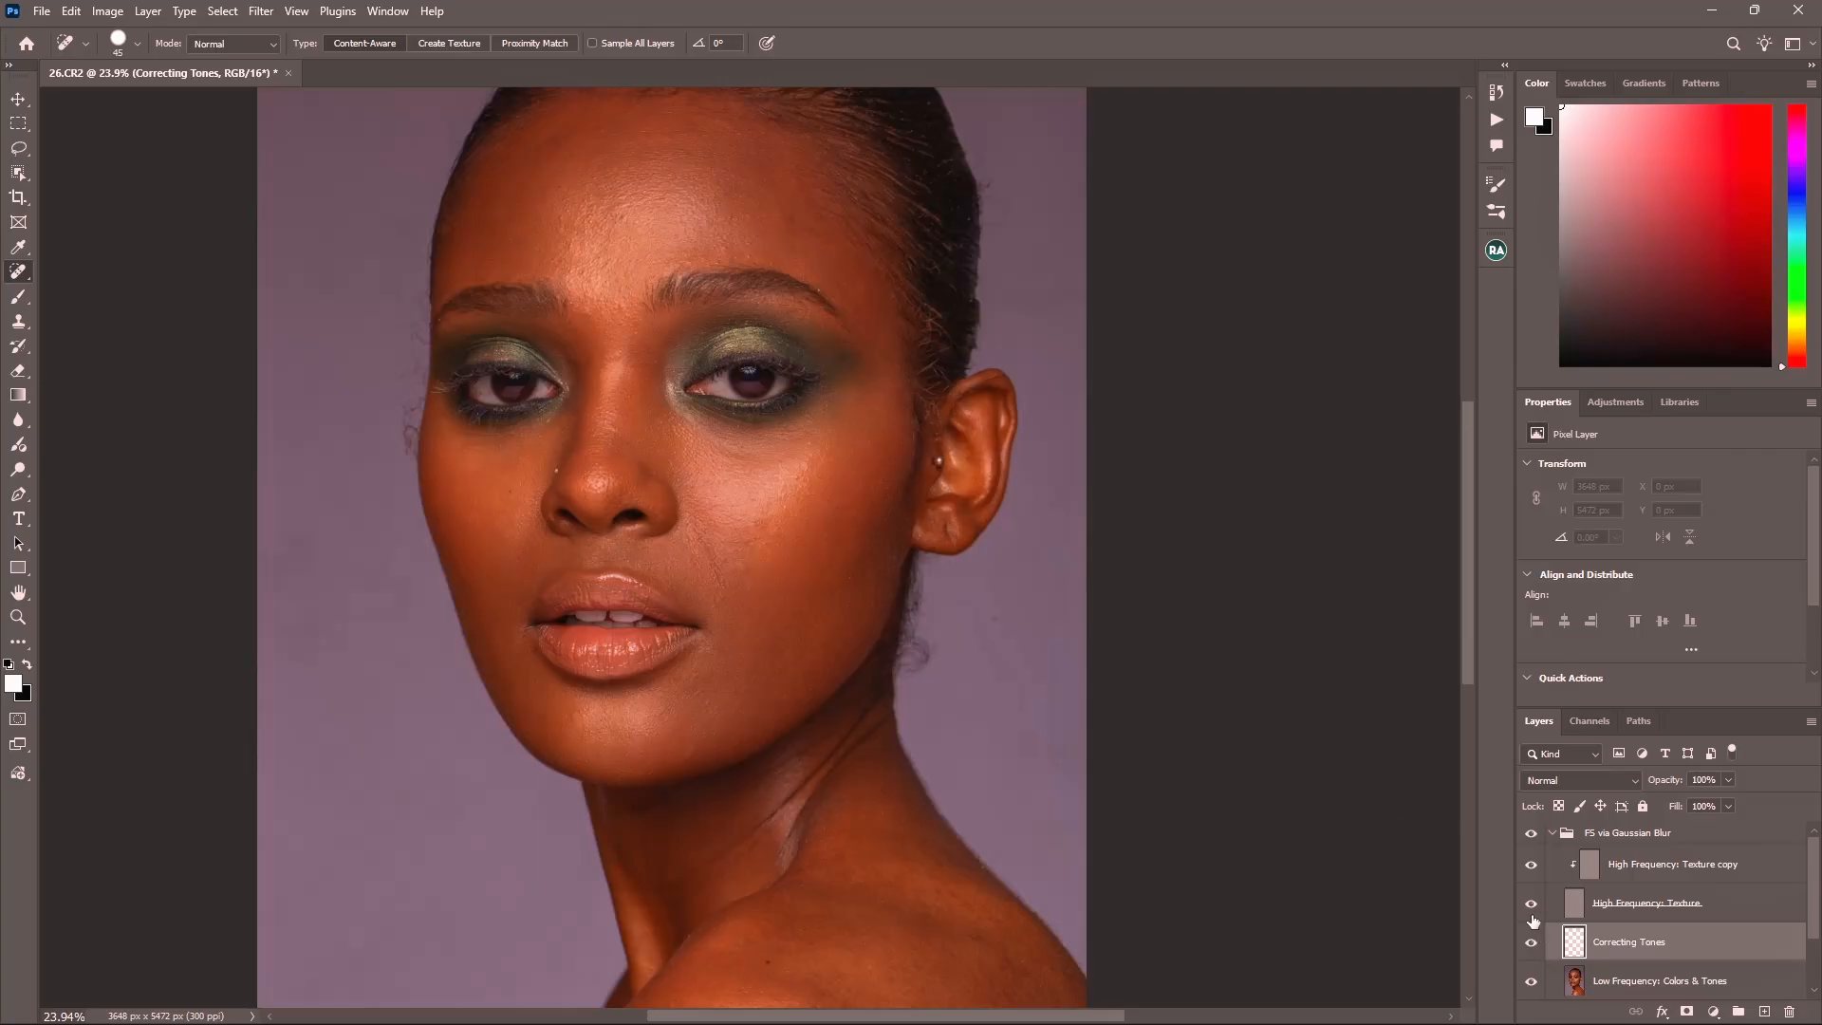
- Hide the High Frequency: Texture layer and blend the central forehead and nose tones on the Correcting Tones layer with the Mixer Brush
{"action": "mouse_move", "coordinate": [16, 301]}
{"action": "left_mouse_down"}
{"action": "mouse_move", "coordinate": [66, 310]}
{"action": "mouse_move", "coordinate": [95, 355]}
{"action": "left_mouse_up"}
{"action": "key", "text": "bracketright"}
{"action": "key", "text": "bracketright"}
{"action": "key", "text": "bracketright"}
{"action": "key", "text": "bracketright"}
{"action": "key", "text": "bracketright"}
{"action": "key", "text": "bracketright"}
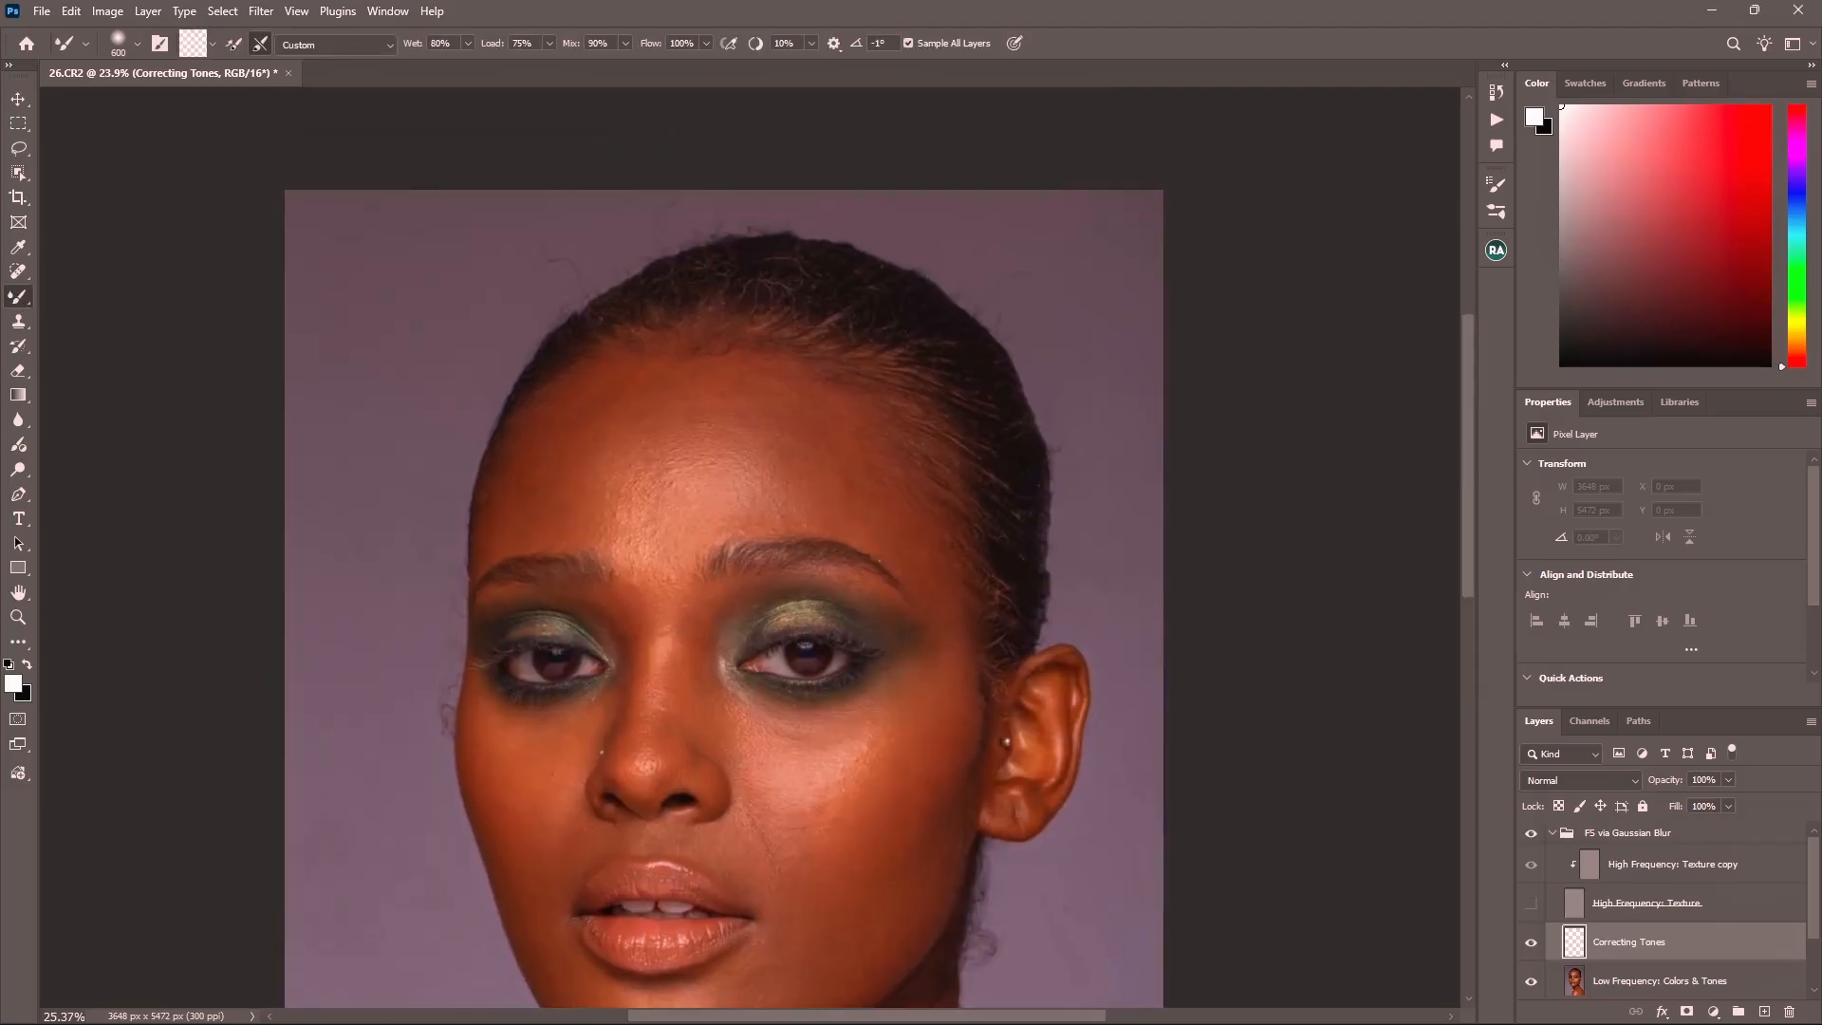
{"action": "scroll", "coordinate": [716, 578], "scroll_direction": "up", "scroll_amount": 3}
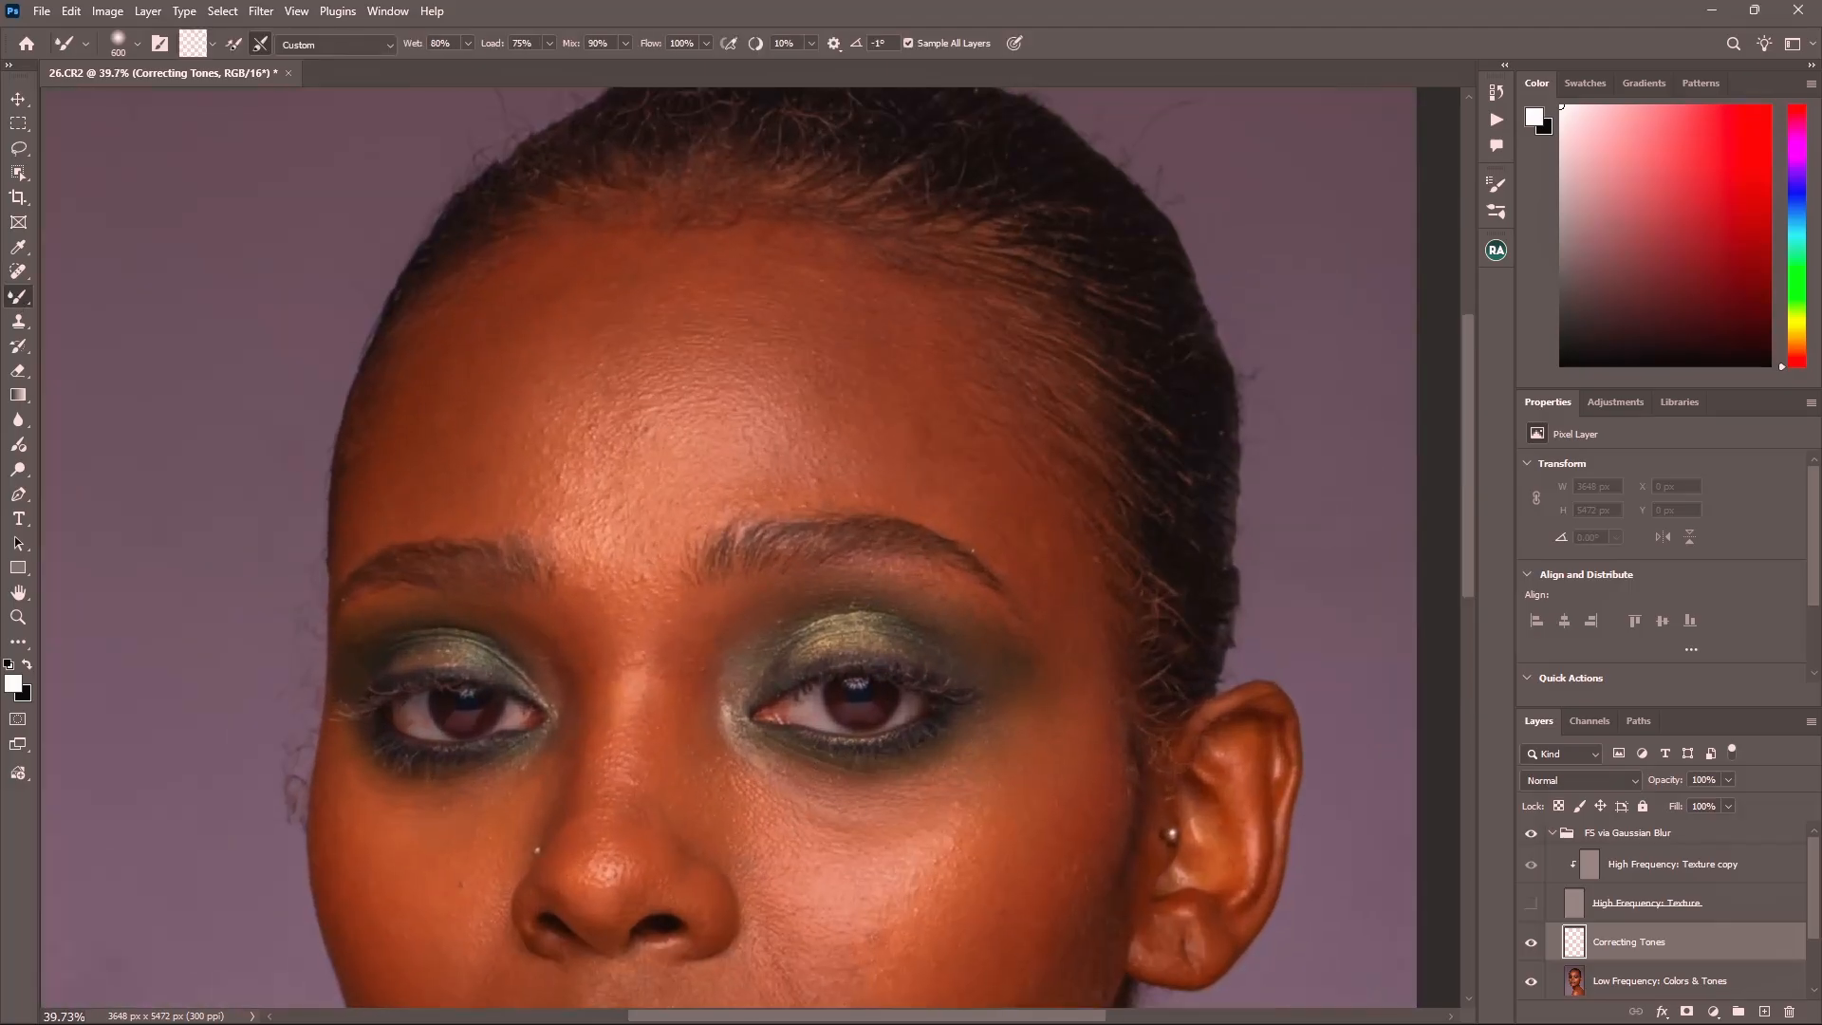
{"action": "key", "text": "bracketleft"}
{"action": "key", "text": "bracketleft"}
{"action": "key", "text": "bracketleft"}
{"action": "key", "text": "bracketleft"}
{"action": "mouse_move", "coordinate": [757, 426]}
{"action": "left_mouse_down"}
{"action": "mouse_move", "coordinate": [773, 358]}
{"action": "mouse_move", "coordinate": [794, 361]}
{"action": "mouse_move", "coordinate": [836, 404]}
{"action": "mouse_move", "coordinate": [833, 440]}
{"action": "mouse_move", "coordinate": [822, 333]}
{"action": "mouse_move", "coordinate": [785, 304]}
{"action": "mouse_move", "coordinate": [705, 321]}
{"action": "mouse_move", "coordinate": [700, 414]}
{"action": "mouse_move", "coordinate": [651, 365]}
{"action": "mouse_move", "coordinate": [602, 485]}
{"action": "mouse_move", "coordinate": [577, 436]}
{"action": "mouse_move", "coordinate": [638, 300]}
{"action": "mouse_move", "coordinate": [678, 296]}
{"action": "mouse_move", "coordinate": [690, 479]}
{"action": "mouse_move", "coordinate": [725, 473]}
{"action": "mouse_move", "coordinate": [584, 535]}
{"action": "mouse_move", "coordinate": [618, 571]}
{"action": "mouse_move", "coordinate": [634, 681]}
{"action": "mouse_move", "coordinate": [638, 668]}
{"action": "mouse_move", "coordinate": [617, 763]}
{"action": "mouse_move", "coordinate": [693, 761]}
{"action": "left_mouse_up"}
{"action": "key", "text": "bracketleft"}
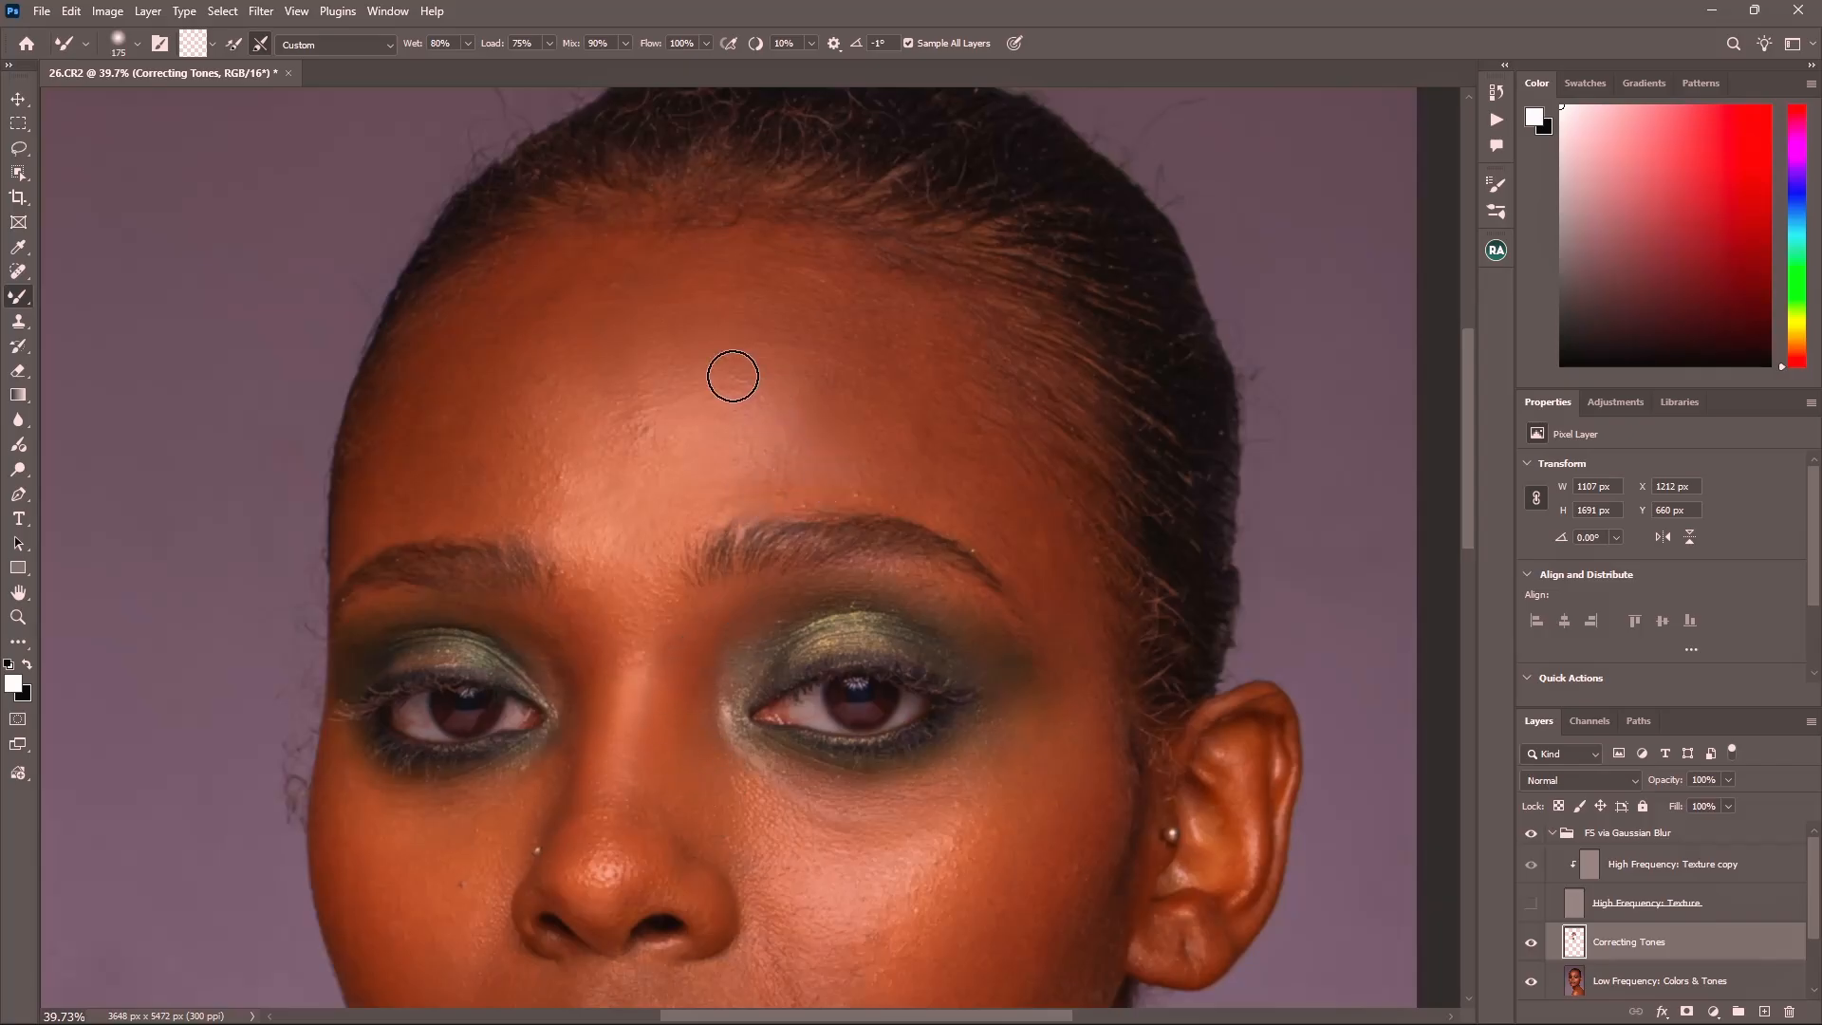
- Blend the tones across the upper forehead and between the eyebrows with the Mixer Brush at size 300
{"action": "key", "text": "bracketright"}
{"action": "key", "text": "bracketright"}
{"action": "key", "text": "bracketright"}
{"action": "mouse_move", "coordinate": [550, 378]}
{"action": "left_mouse_down"}
{"action": "mouse_move", "coordinate": [428, 442]}
{"action": "mouse_move", "coordinate": [452, 345]}
{"action": "mouse_move", "coordinate": [542, 293]}
{"action": "mouse_move", "coordinate": [639, 291]}
{"action": "mouse_move", "coordinate": [630, 276]}
{"action": "mouse_move", "coordinate": [798, 323]}
{"action": "mouse_move", "coordinate": [955, 478]}
{"action": "mouse_move", "coordinate": [914, 368]}
{"action": "mouse_move", "coordinate": [844, 293]}
{"action": "left_mouse_up"}
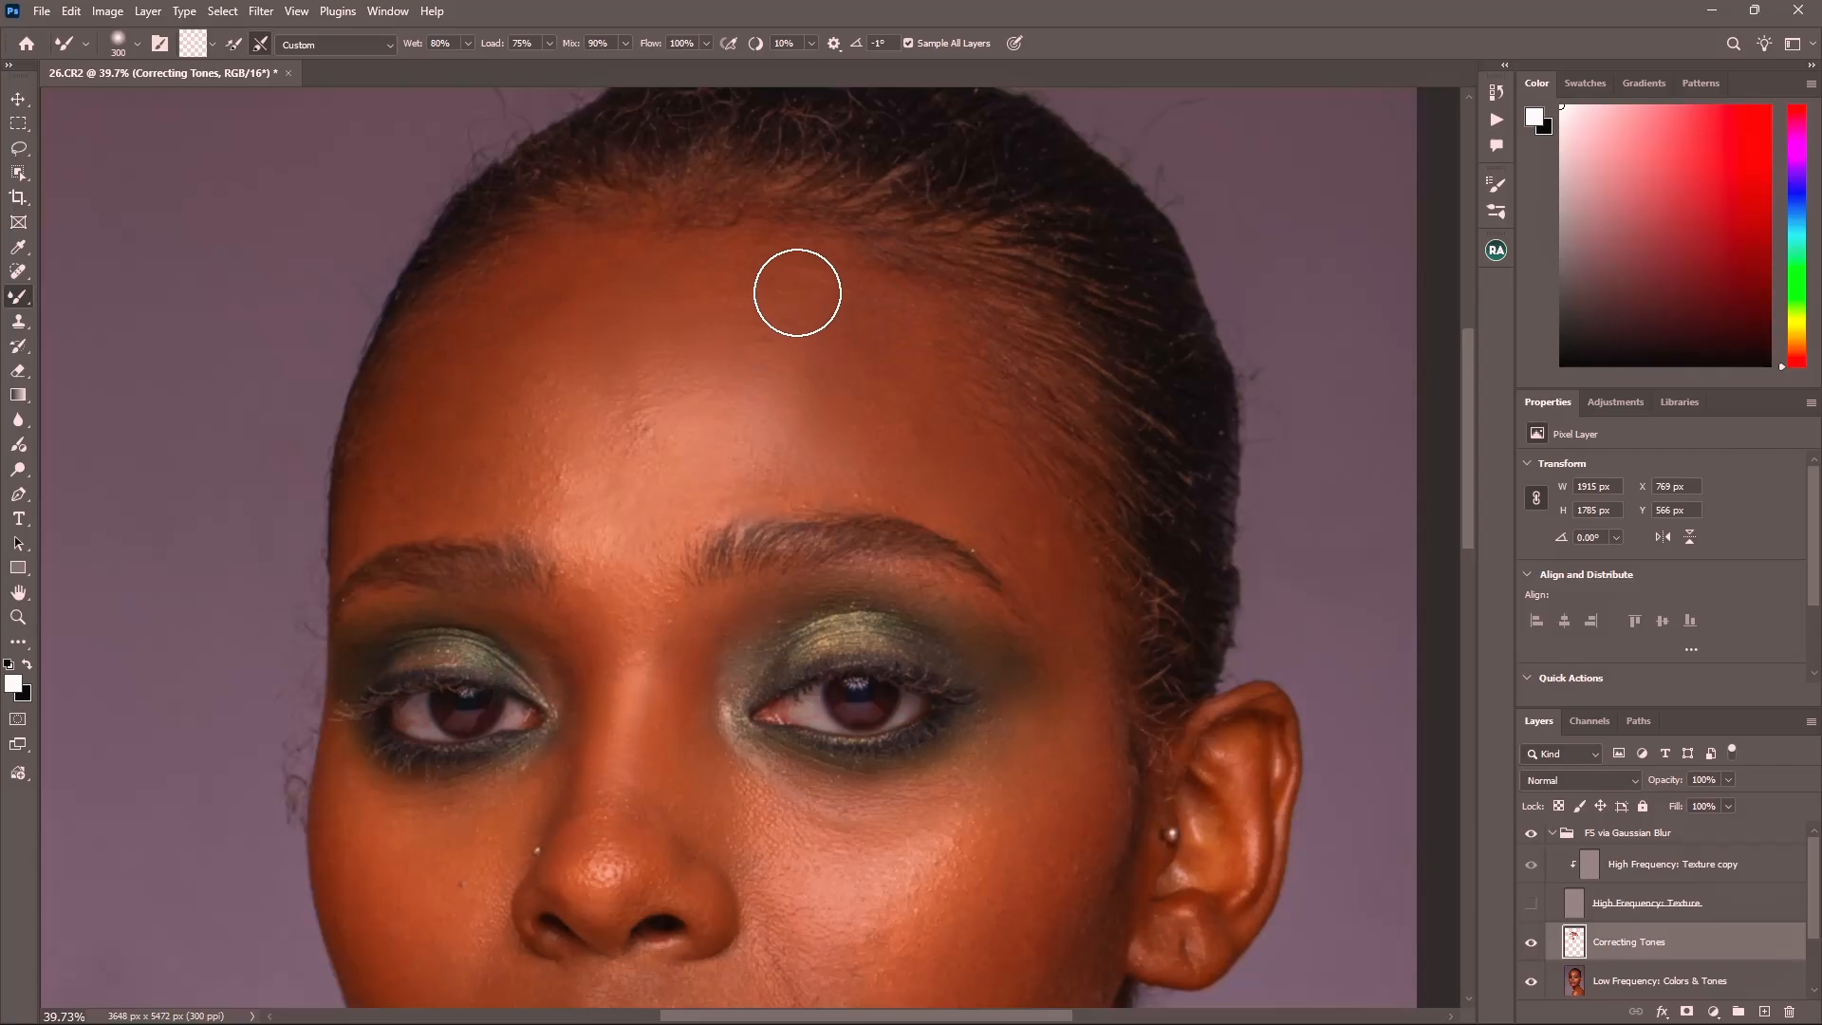
{"action": "left_click_drag", "start_coordinate": [646, 448], "coordinate": [639, 554]}
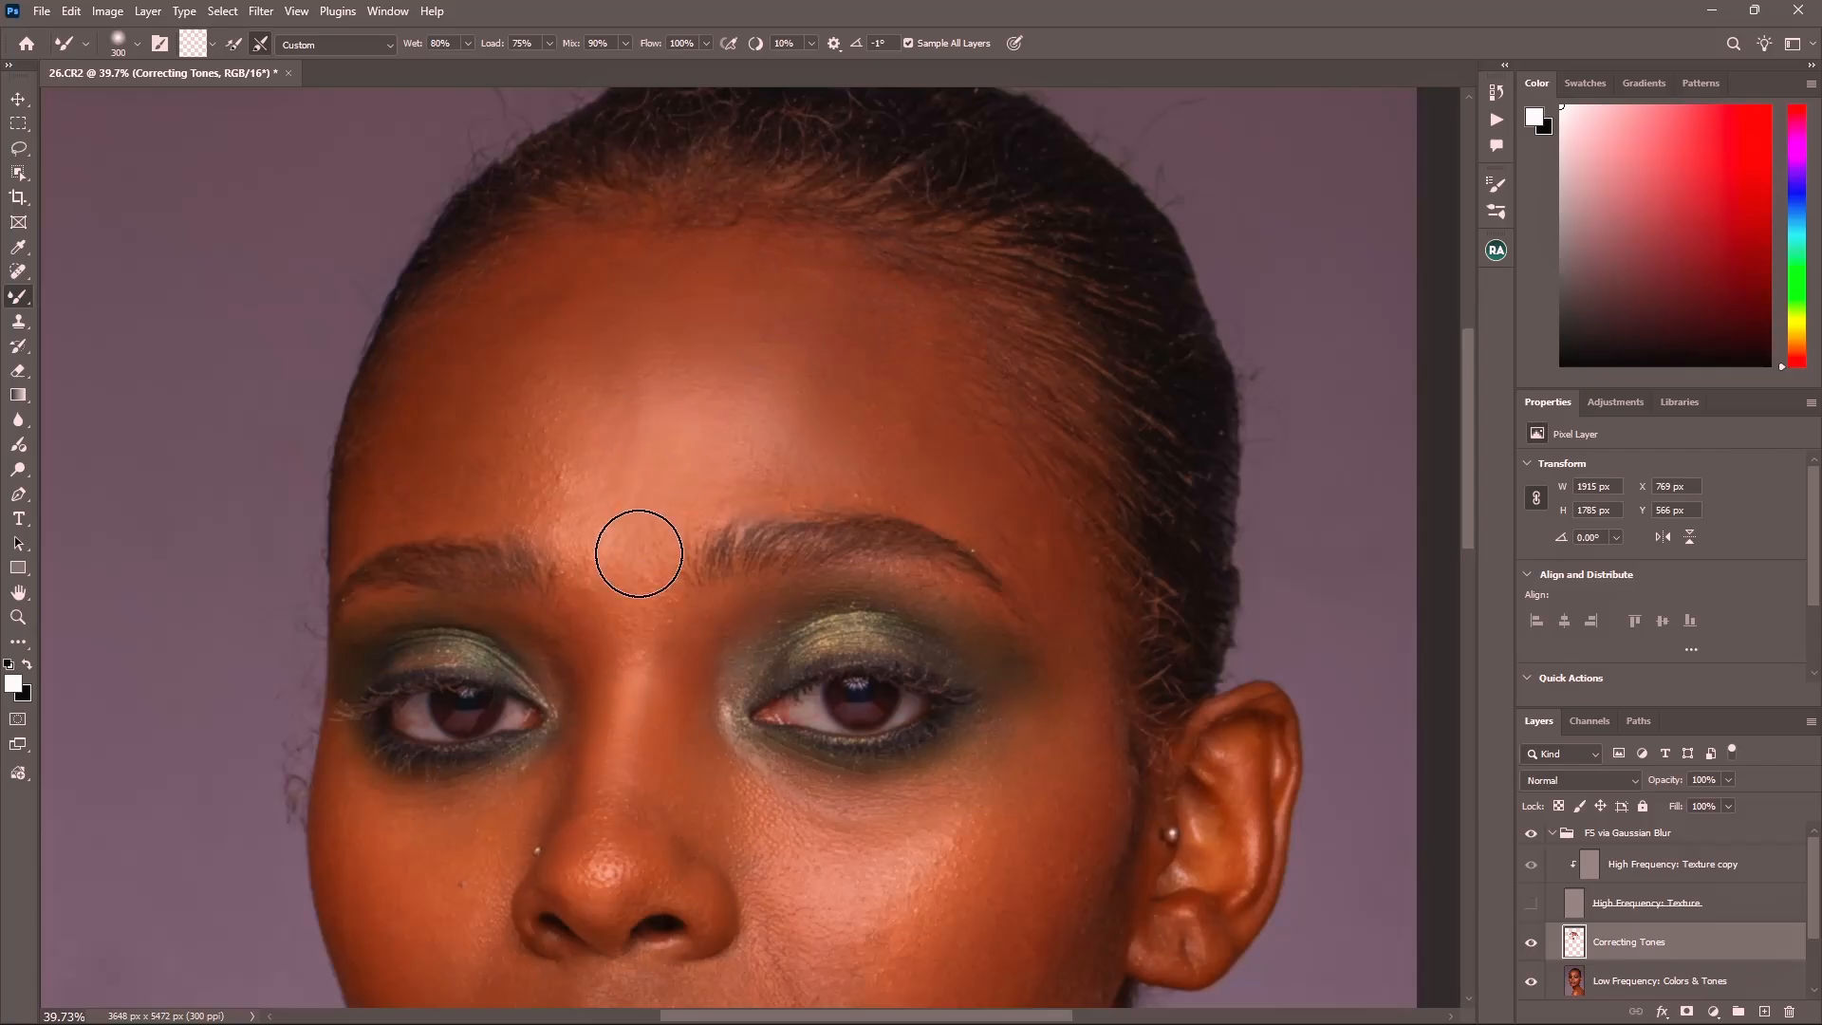
- Smooth the tones on the cheeks and beside the nose with the Mixer Brush, adjusting the brush size up to 400
{"action": "scroll", "coordinate": [639, 554], "scroll_direction": "down", "scroll_amount": 3}
{"action": "scroll", "coordinate": [643, 437], "scroll_direction": "up", "scroll_amount": 1}
{"action": "key", "text": "bracketleft"}
{"action": "key", "text": "bracketleft"}
{"action": "key", "text": "bracketleft"}
{"action": "key", "text": "bracketleft"}
{"action": "key", "text": "bracketleft"}
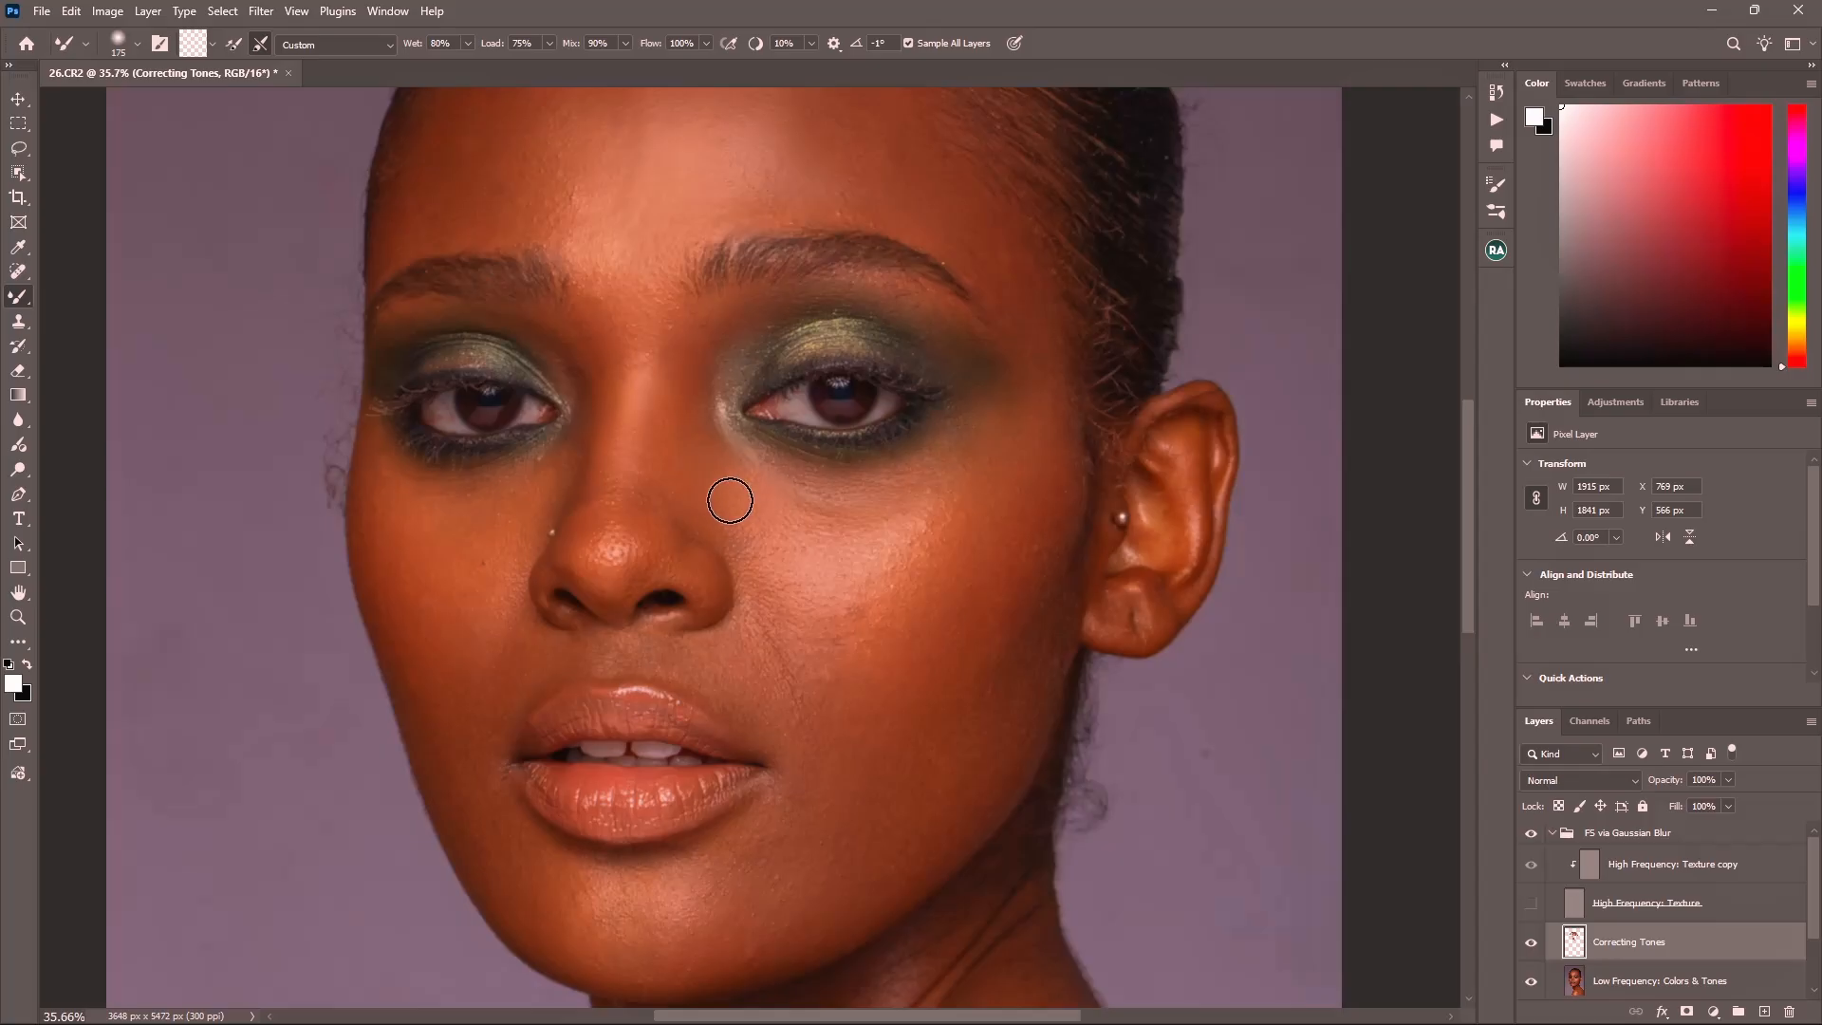
{"action": "key", "text": "bracketright"}
{"action": "key", "text": "bracketright"}
{"action": "mouse_move", "coordinate": [817, 542]}
{"action": "left_mouse_down"}
{"action": "mouse_move", "coordinate": [912, 530]}
{"action": "mouse_move", "coordinate": [1015, 418]}
{"action": "mouse_move", "coordinate": [978, 496]}
{"action": "mouse_move", "coordinate": [854, 595]}
{"action": "mouse_move", "coordinate": [785, 596]}
{"action": "mouse_move", "coordinate": [709, 505]}
{"action": "mouse_move", "coordinate": [719, 523]}
{"action": "mouse_move", "coordinate": [492, 530]}
{"action": "mouse_move", "coordinate": [379, 462]}
{"action": "mouse_move", "coordinate": [456, 496]}
{"action": "mouse_move", "coordinate": [589, 460]}
{"action": "mouse_move", "coordinate": [527, 507]}
{"action": "mouse_move", "coordinate": [441, 663]}
{"action": "mouse_move", "coordinate": [384, 538]}
{"action": "mouse_move", "coordinate": [482, 649]}
{"action": "mouse_move", "coordinate": [448, 722]}
{"action": "mouse_move", "coordinate": [437, 683]}
{"action": "mouse_move", "coordinate": [535, 649]}
{"action": "mouse_move", "coordinate": [752, 674]}
{"action": "mouse_move", "coordinate": [761, 613]}
{"action": "mouse_move", "coordinate": [819, 734]}
{"action": "mouse_move", "coordinate": [916, 595]}
{"action": "mouse_move", "coordinate": [906, 634]}
{"action": "mouse_move", "coordinate": [931, 654]}
{"action": "mouse_move", "coordinate": [914, 694]}
{"action": "left_mouse_up"}
{"action": "key", "text": "bracketright"}
{"action": "key", "text": "bracketright"}
- Blend the forehead tones above and between the eyebrows further with the Mixer Brush, reducing the brush size to 175
{"action": "right_click", "coordinate": [18, 296]}
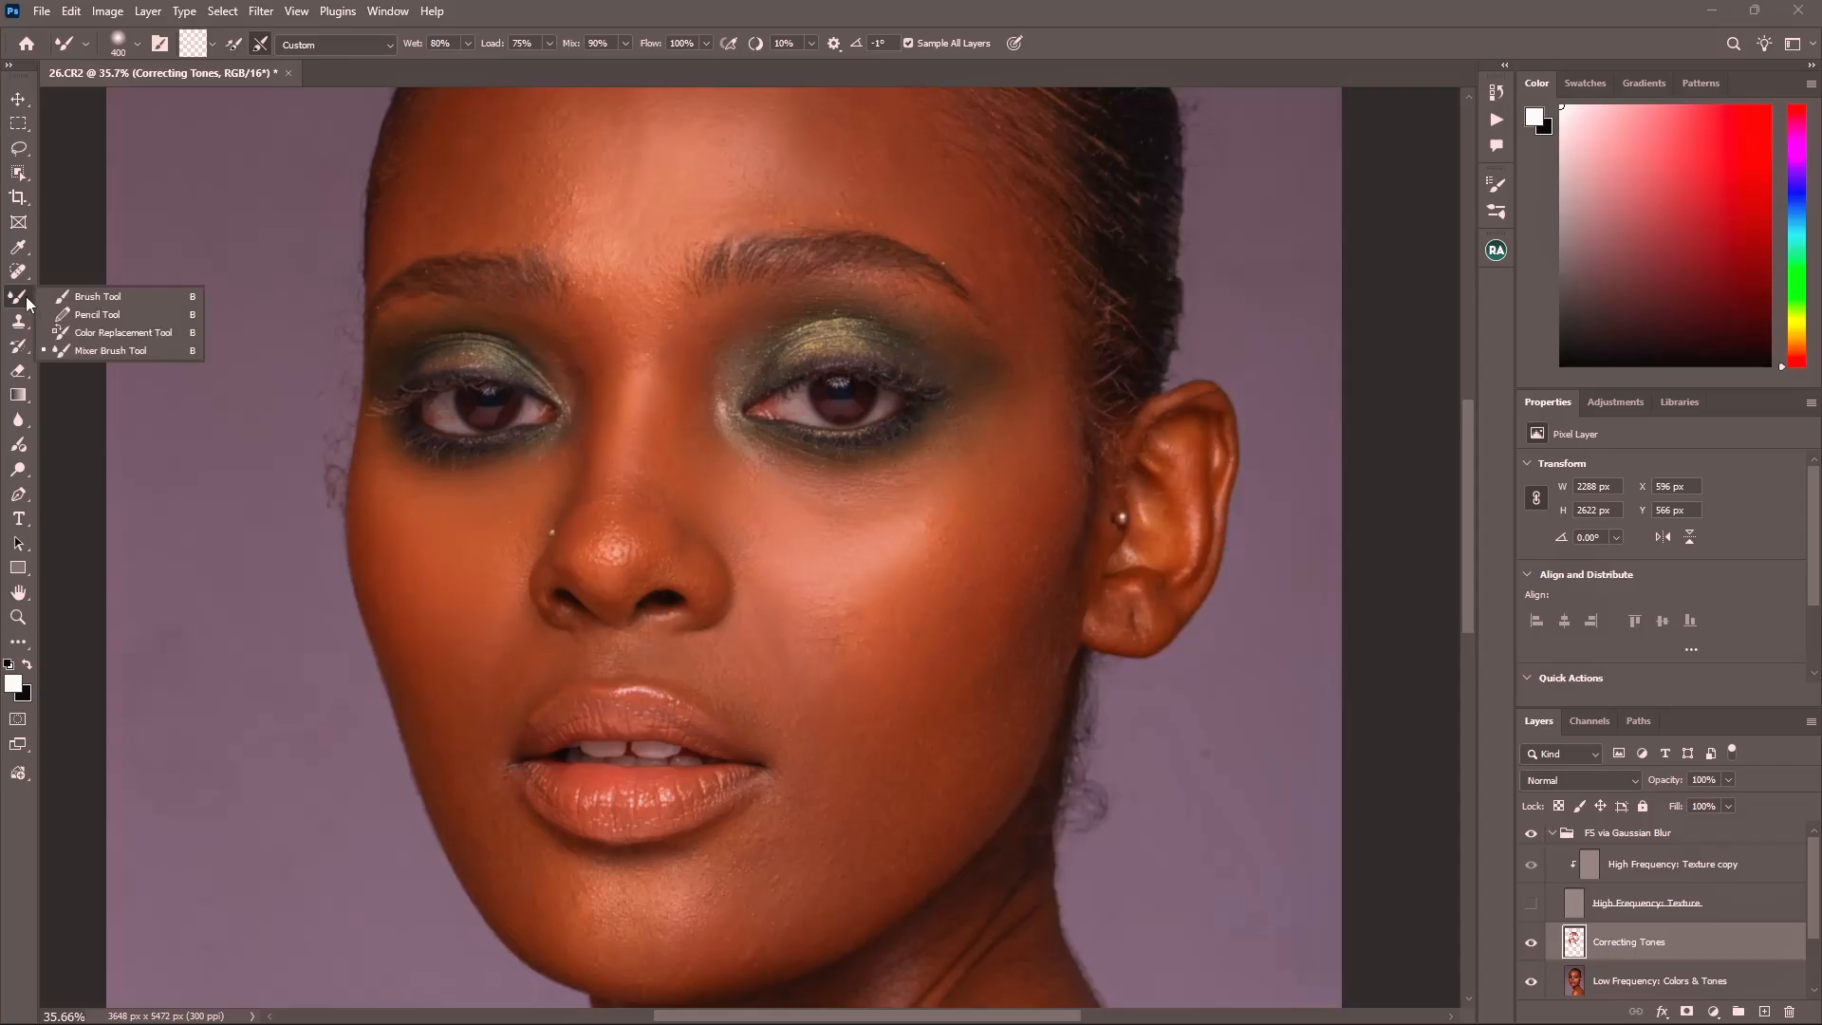
{"action": "left_click", "coordinate": [82, 354]}
{"action": "key", "text": "bracketleft"}
{"action": "key", "text": "bracketleft"}
{"action": "key", "text": "bracketleft"}
{"action": "key", "text": "bracketleft"}
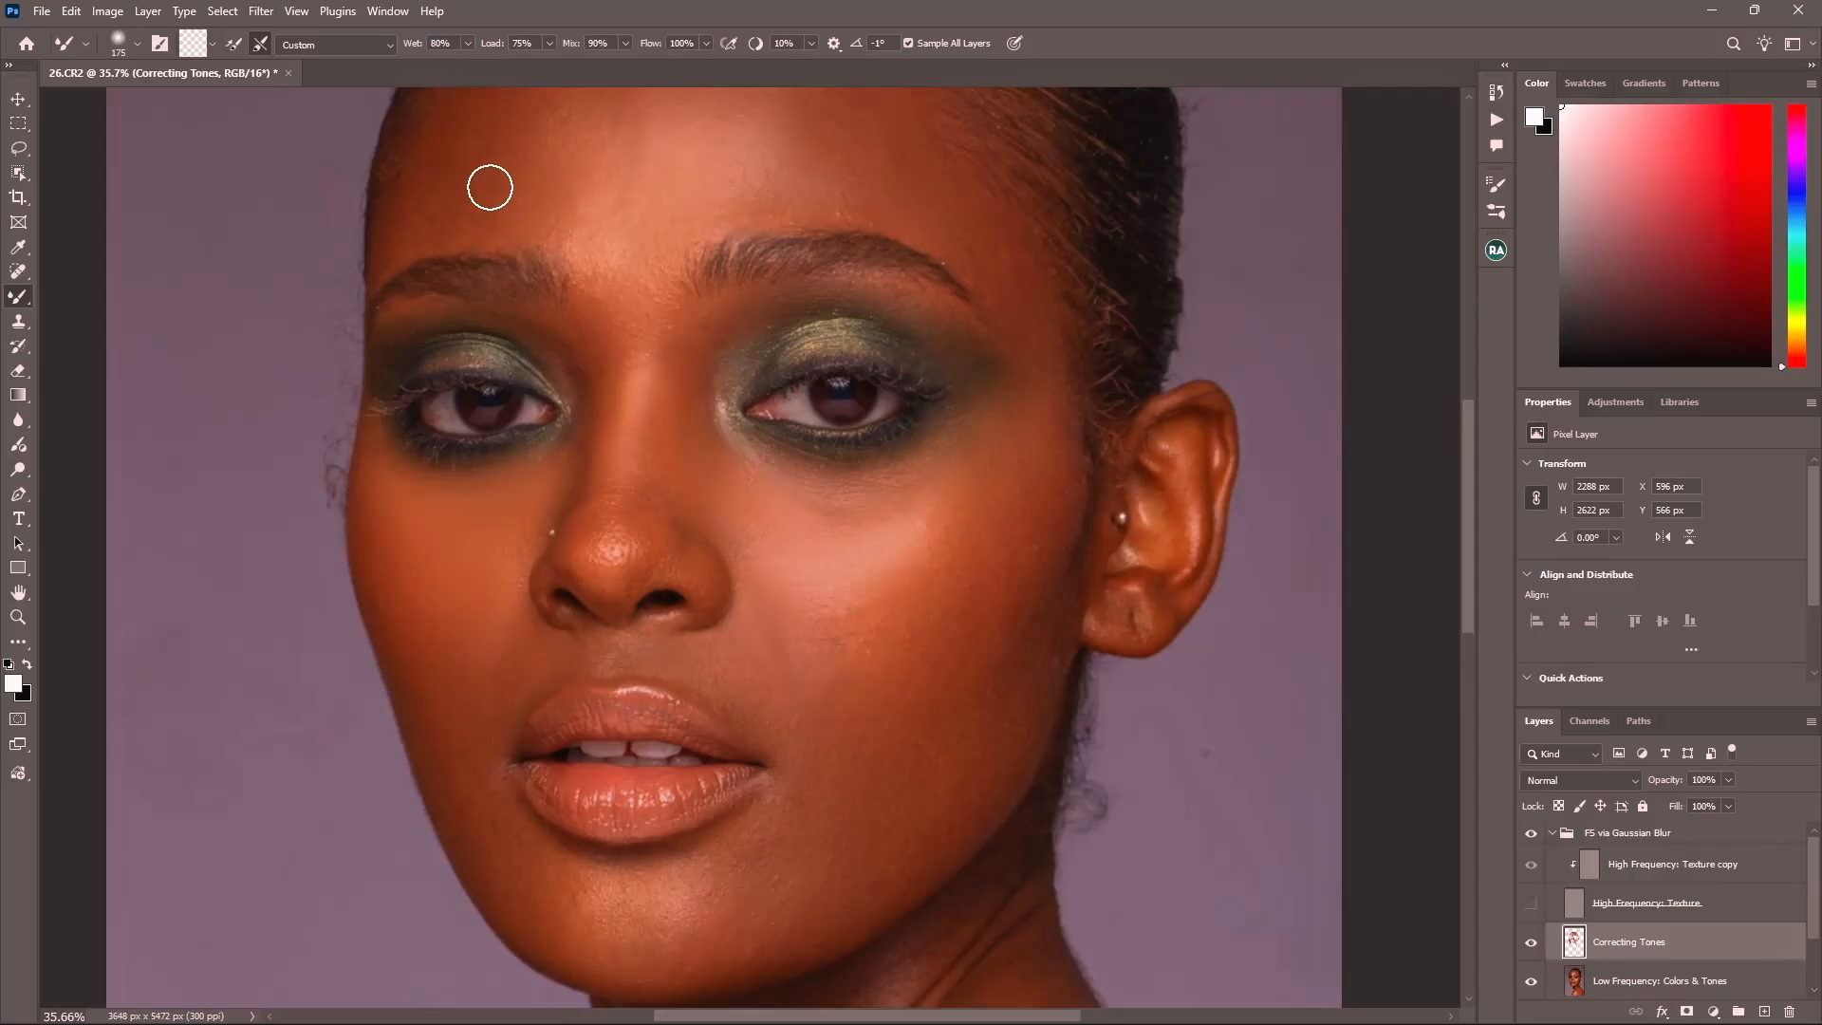
{"action": "left_click_drag", "start_coordinate": [534, 135], "coordinate": [644, 256]}
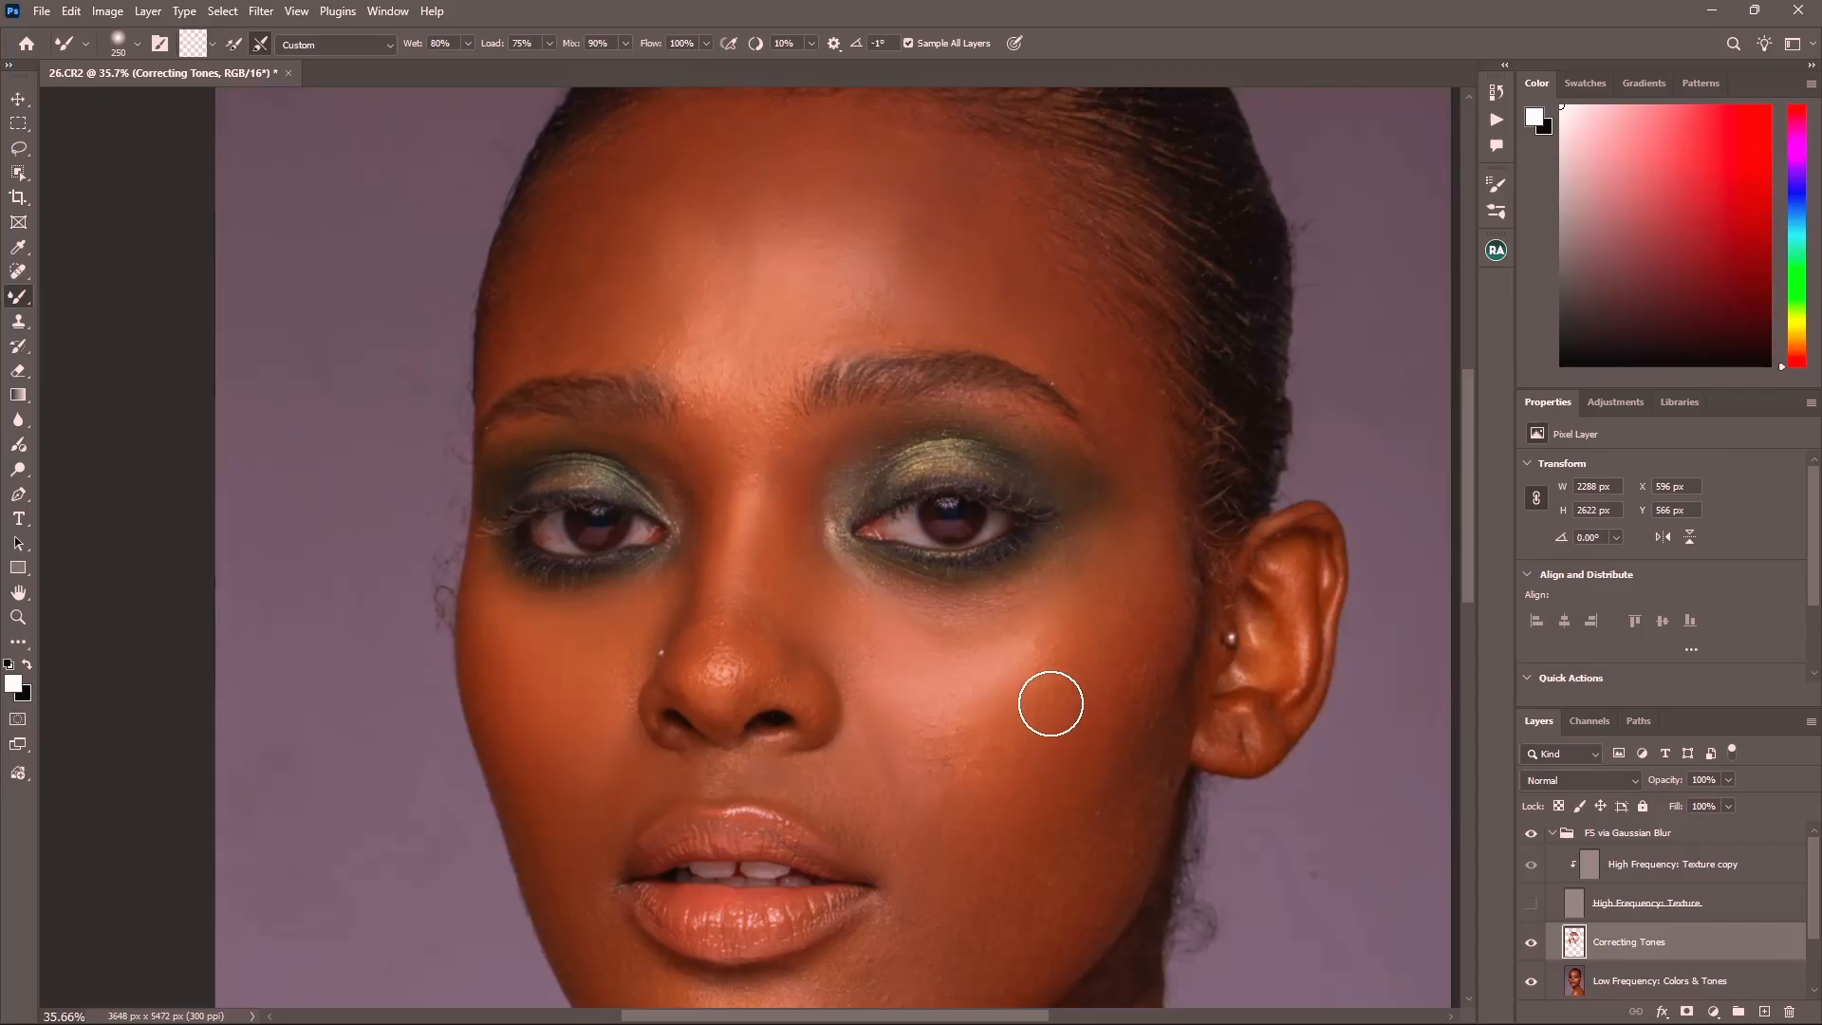
- Blend the tones on the outer cheek beside the ear and across the chin with the Mixer Brush at size 250
{"action": "left_click_drag", "start_coordinate": [1114, 687], "coordinate": [1131, 683]}
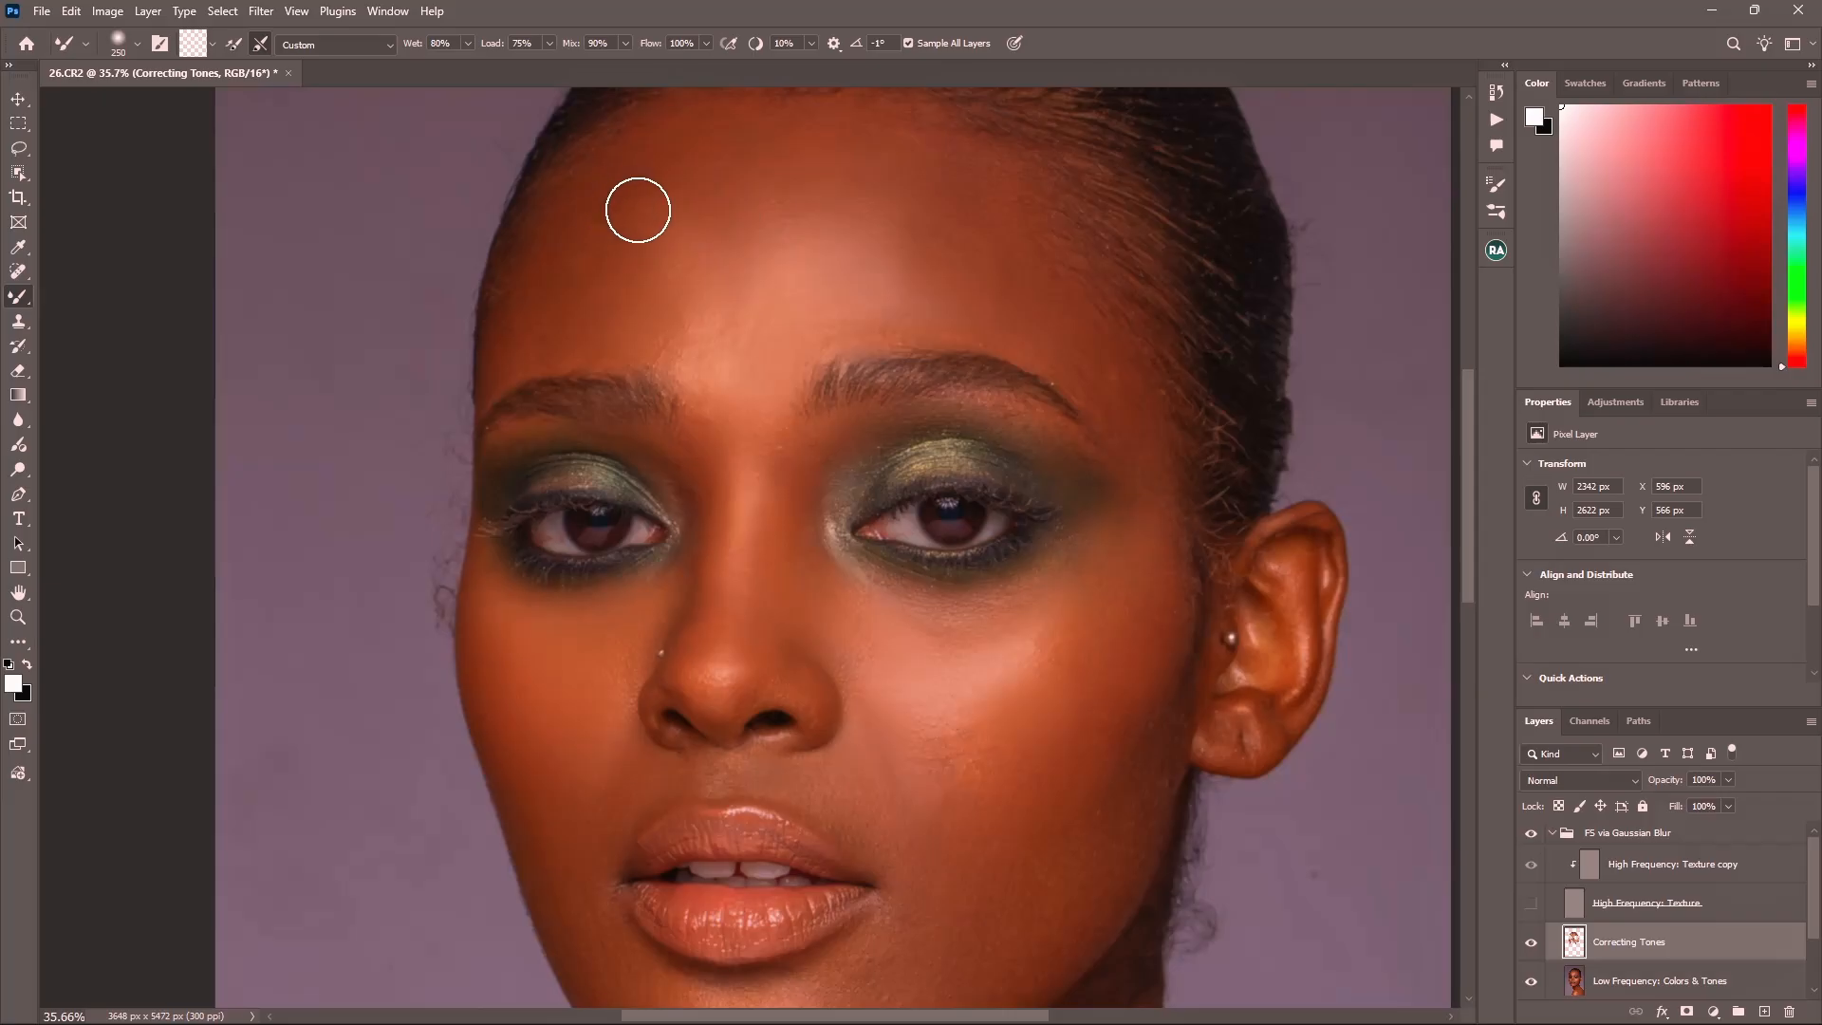
{"action": "scroll", "coordinate": [724, 456], "scroll_direction": "down", "scroll_amount": 3}
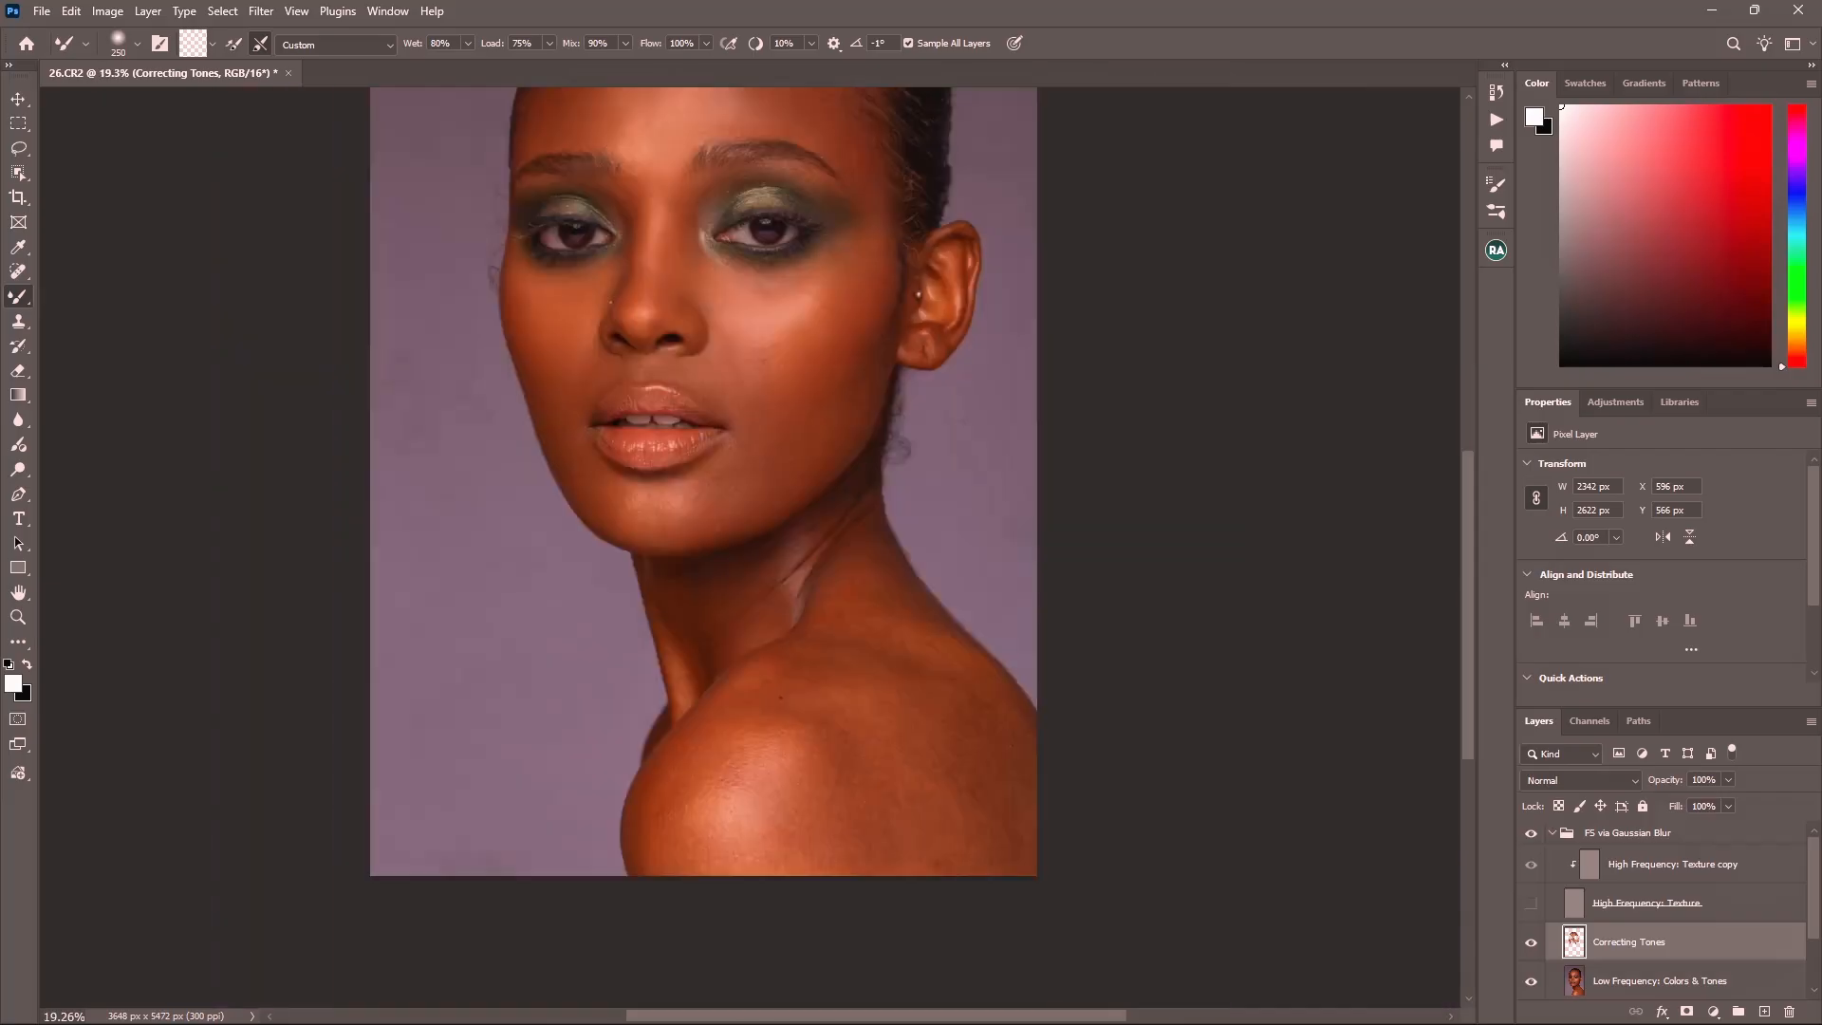
{"action": "scroll", "coordinate": [642, 516], "scroll_direction": "up", "scroll_amount": 4}
{"action": "mouse_move", "coordinate": [925, 216]}
{"action": "left_mouse_down"}
{"action": "mouse_move", "coordinate": [994, 353]}
{"action": "mouse_move", "coordinate": [1095, 327]}
{"action": "mouse_move", "coordinate": [1075, 435]}
{"action": "mouse_move", "coordinate": [845, 559]}
{"action": "mouse_move", "coordinate": [781, 509]}
{"action": "mouse_move", "coordinate": [848, 400]}
{"action": "mouse_move", "coordinate": [712, 547]}
{"action": "mouse_move", "coordinate": [611, 540]}
{"action": "mouse_move", "coordinate": [553, 477]}
{"action": "left_mouse_up"}
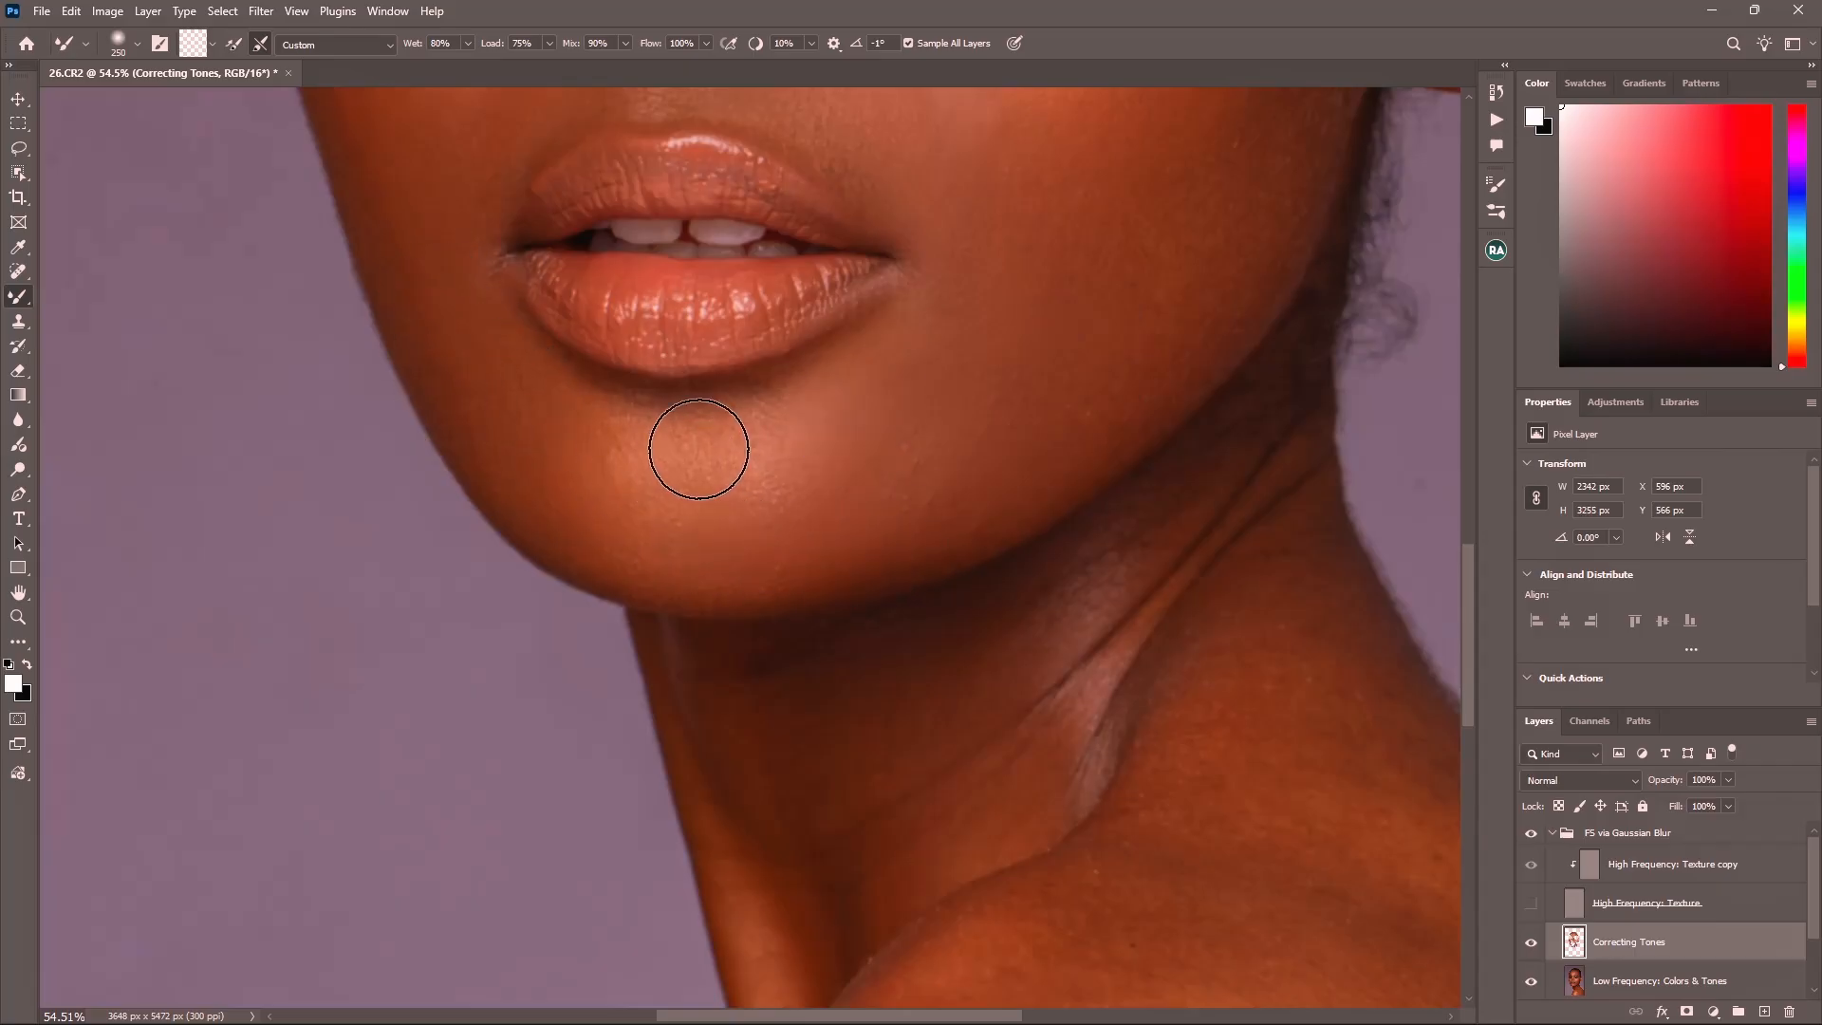
- Reduce the Mixer Brush to size 175 and blend the tones around the mouth and nose, working up toward the eyes
{"action": "scroll", "coordinate": [882, 387], "scroll_direction": "up", "scroll_amount": 4}
{"action": "key", "text": "bracketleft"}
{"action": "key", "text": "bracketleft"}
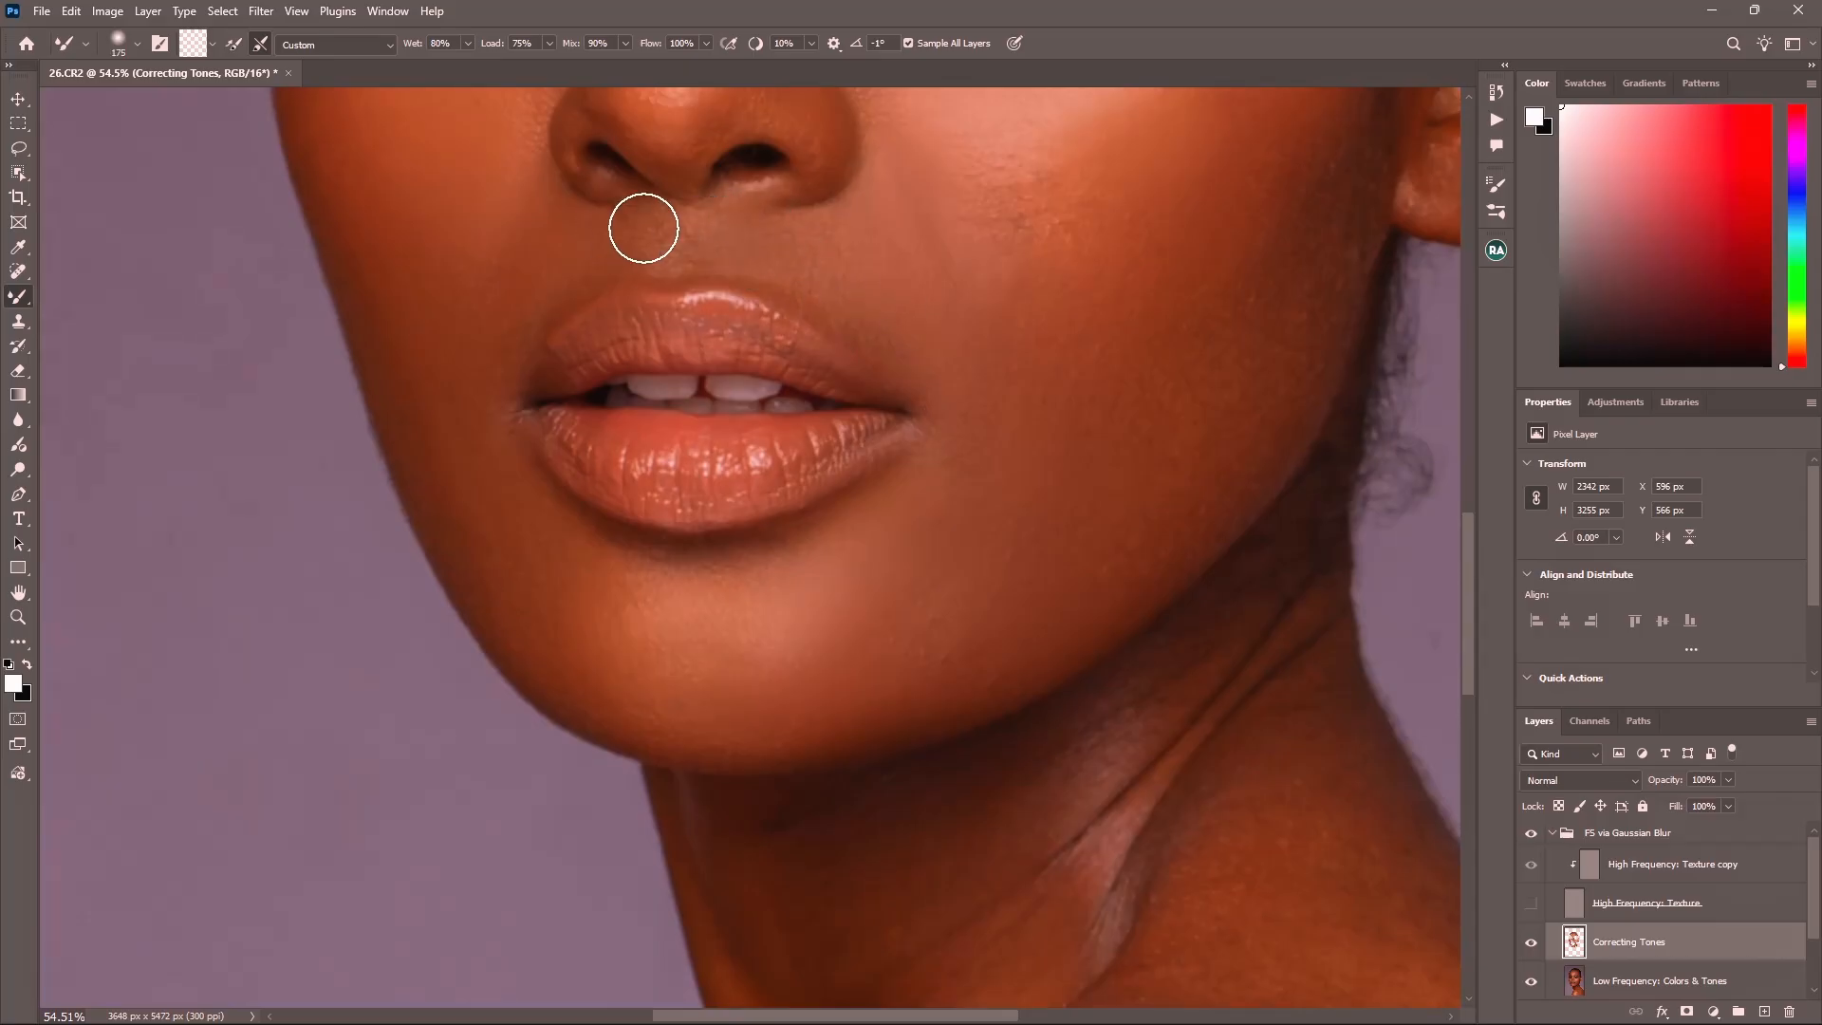
{"action": "scroll", "coordinate": [533, 155], "scroll_direction": "up", "scroll_amount": 6}
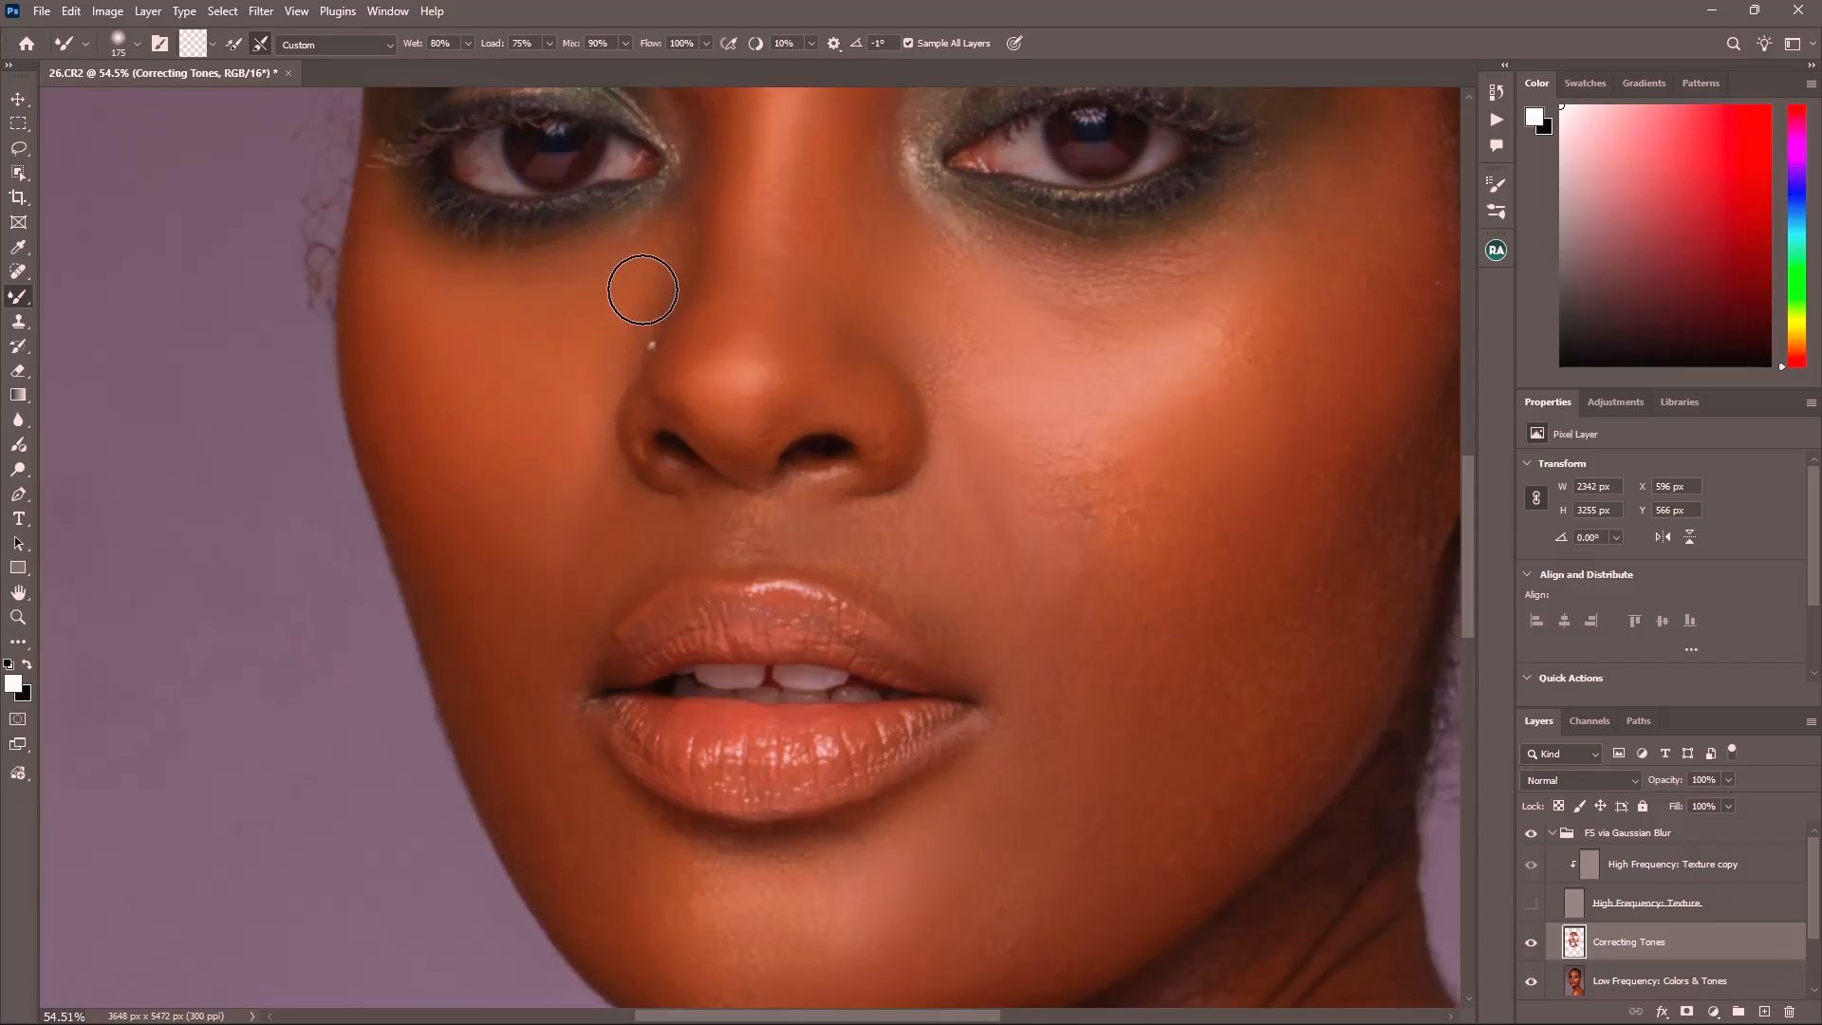
{"action": "scroll", "coordinate": [683, 203], "scroll_direction": "up", "scroll_amount": 6}
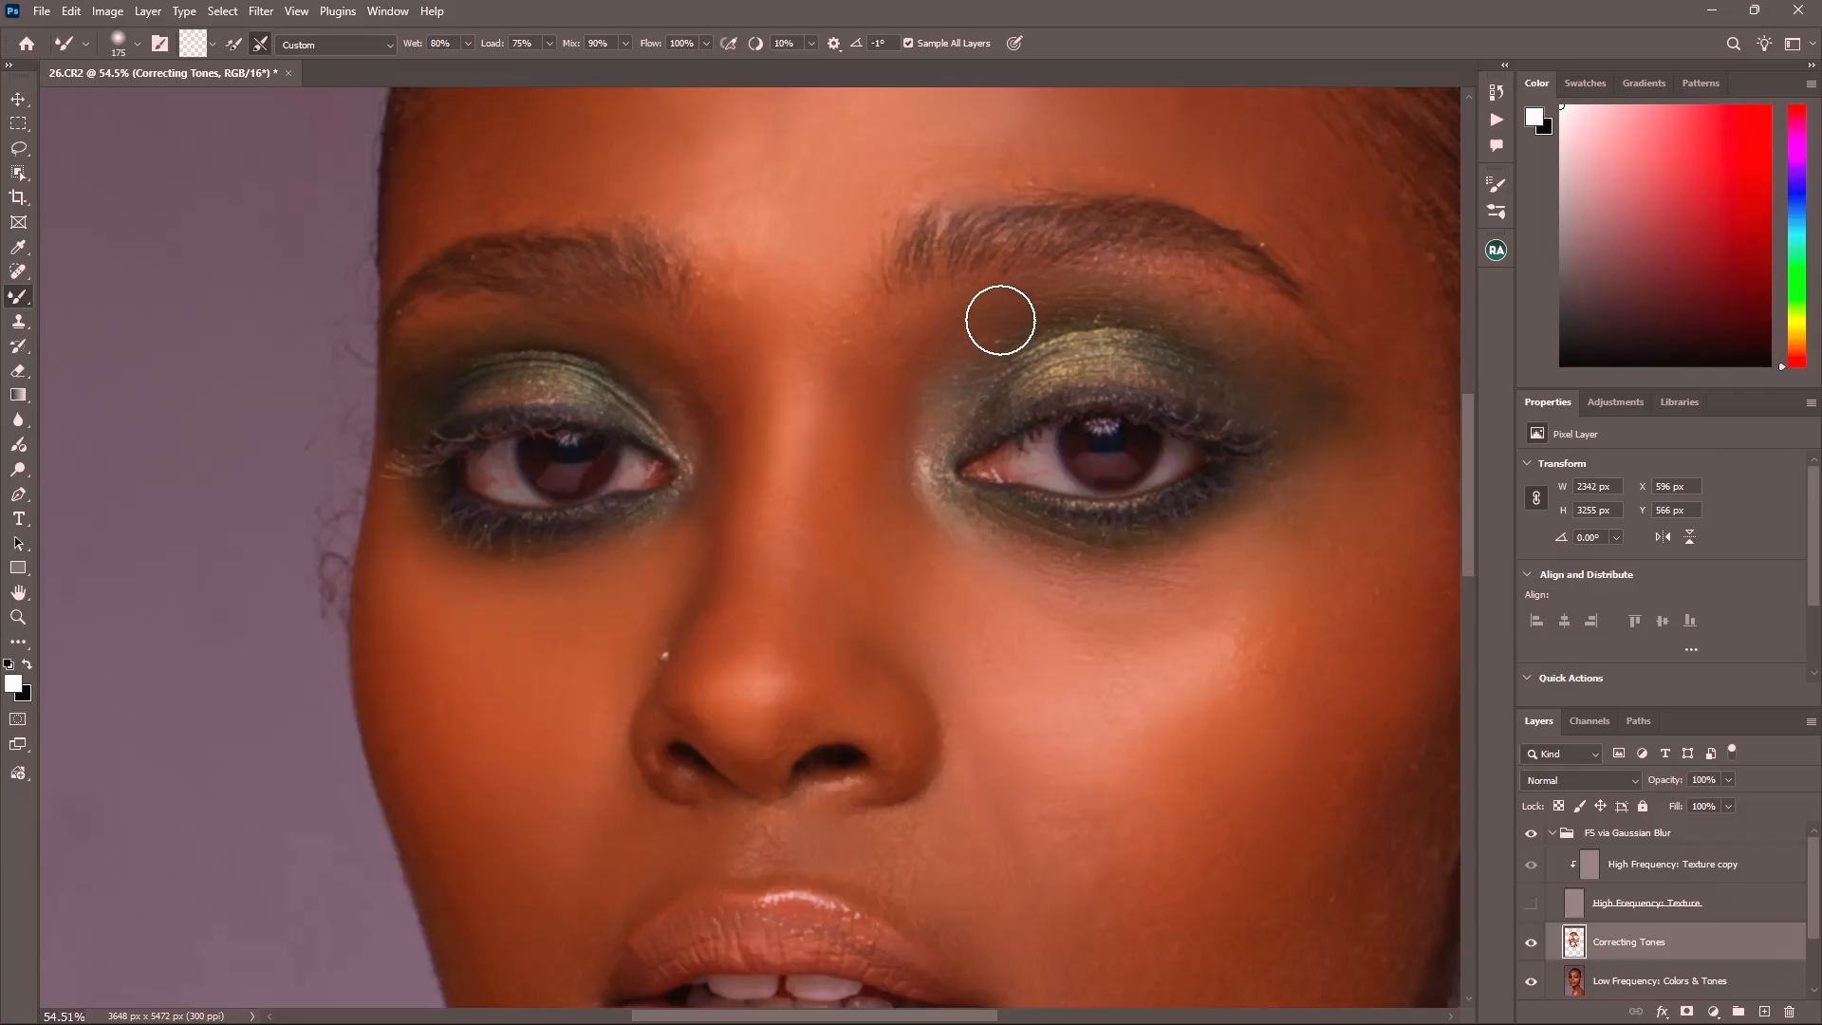
- Enlarge the Mixer Brush to size 300 and blend the tones on the neck below the jaw
{"action": "scroll", "coordinate": [996, 317], "scroll_direction": "down", "scroll_amount": 8}
{"action": "scroll", "coordinate": [643, 497], "scroll_direction": "up", "scroll_amount": 6}
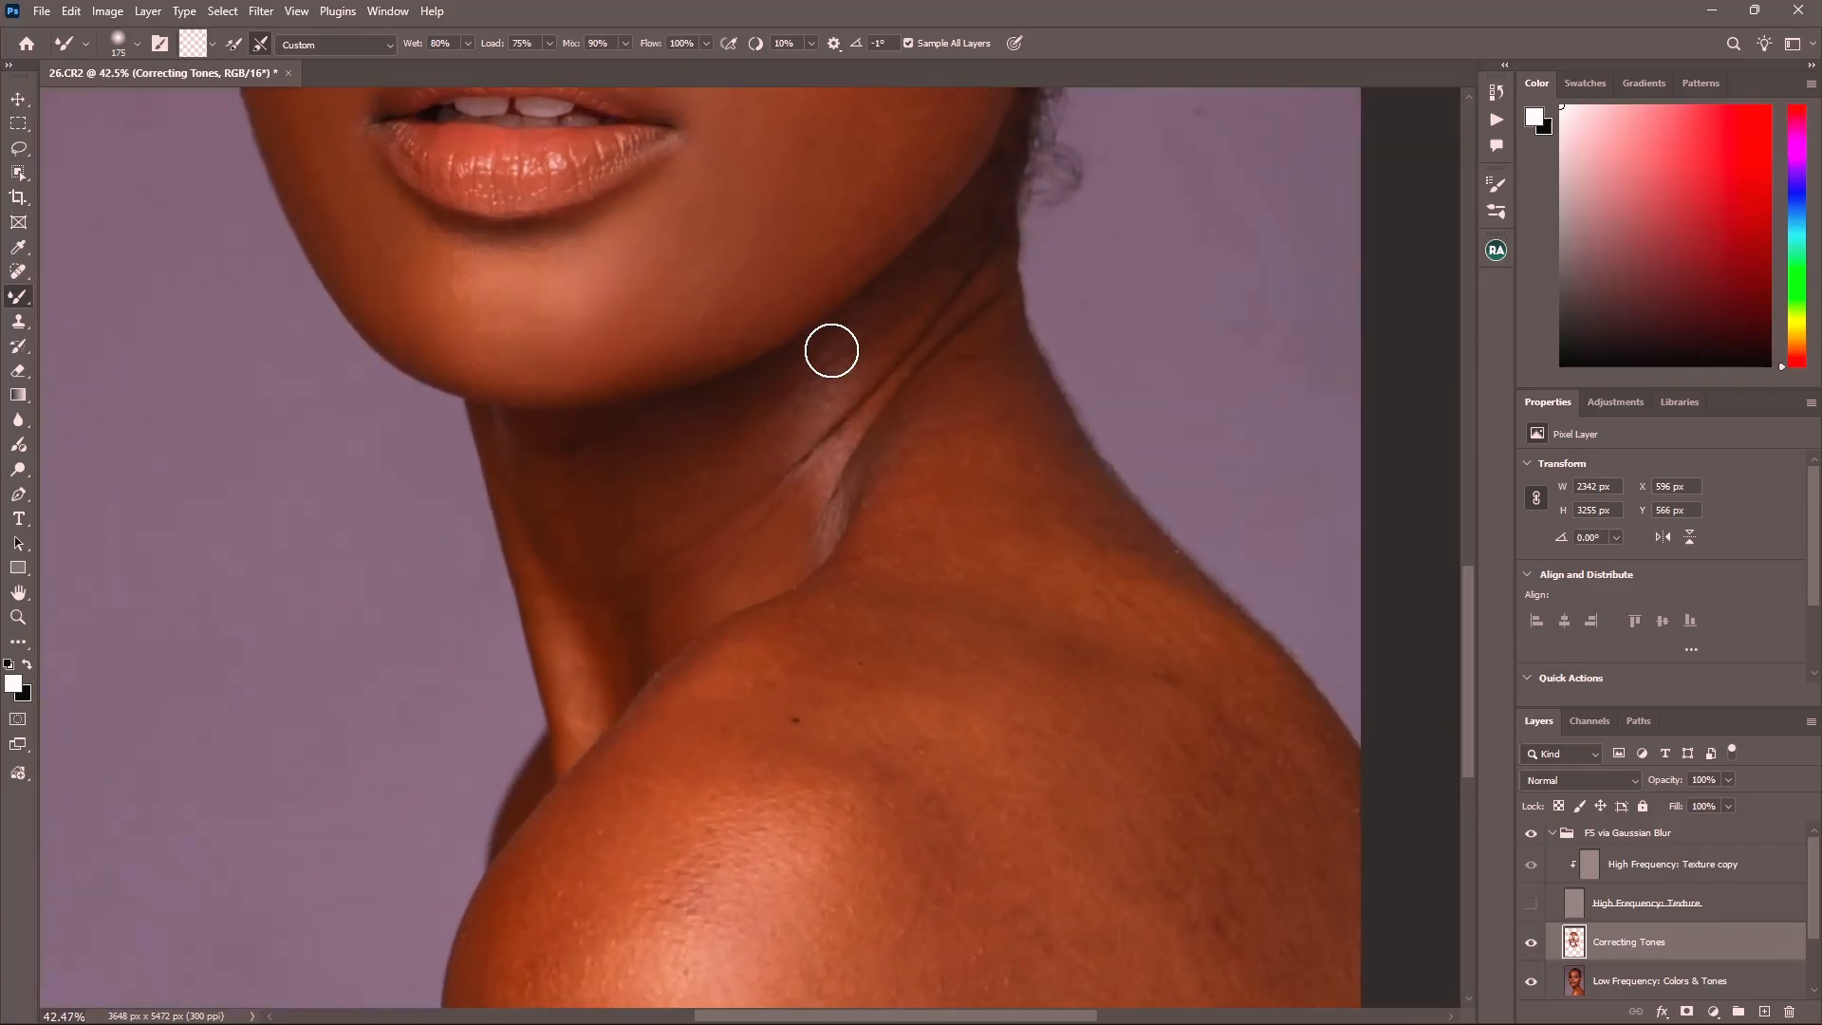
{"action": "key", "text": "bracketright"}
{"action": "key", "text": "bracketright"}
{"action": "key", "text": "bracketright"}
{"action": "mouse_move", "coordinate": [675, 552]}
{"action": "left_mouse_down"}
{"action": "mouse_move", "coordinate": [651, 591]}
{"action": "mouse_move", "coordinate": [624, 582]}
{"action": "mouse_move", "coordinate": [582, 490]}
{"action": "mouse_move", "coordinate": [551, 478]}
{"action": "mouse_move", "coordinate": [786, 386]}
{"action": "mouse_move", "coordinate": [835, 486]}
{"action": "left_mouse_up"}
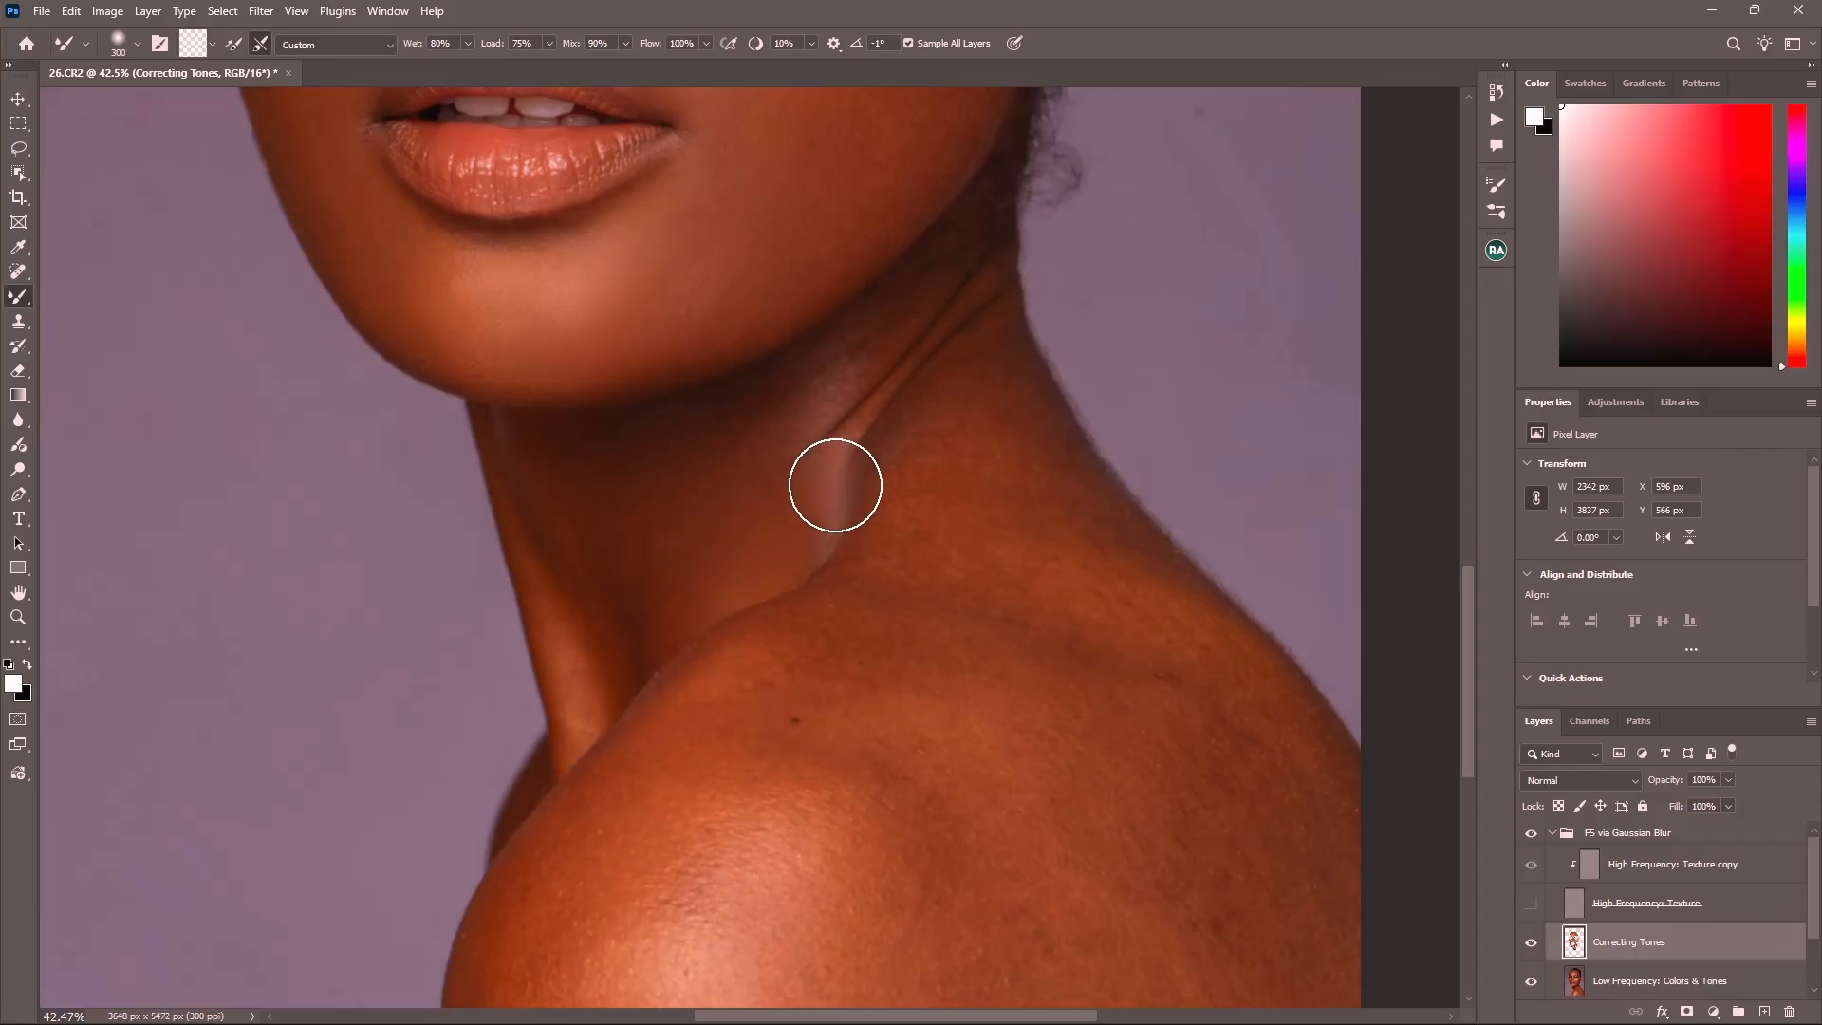
- Smooth out the neck creases and blend the front edge of the neck with the Mixer Brush at size 200
{"action": "key", "text": "bracketleft"}
{"action": "key", "text": "bracketleft"}
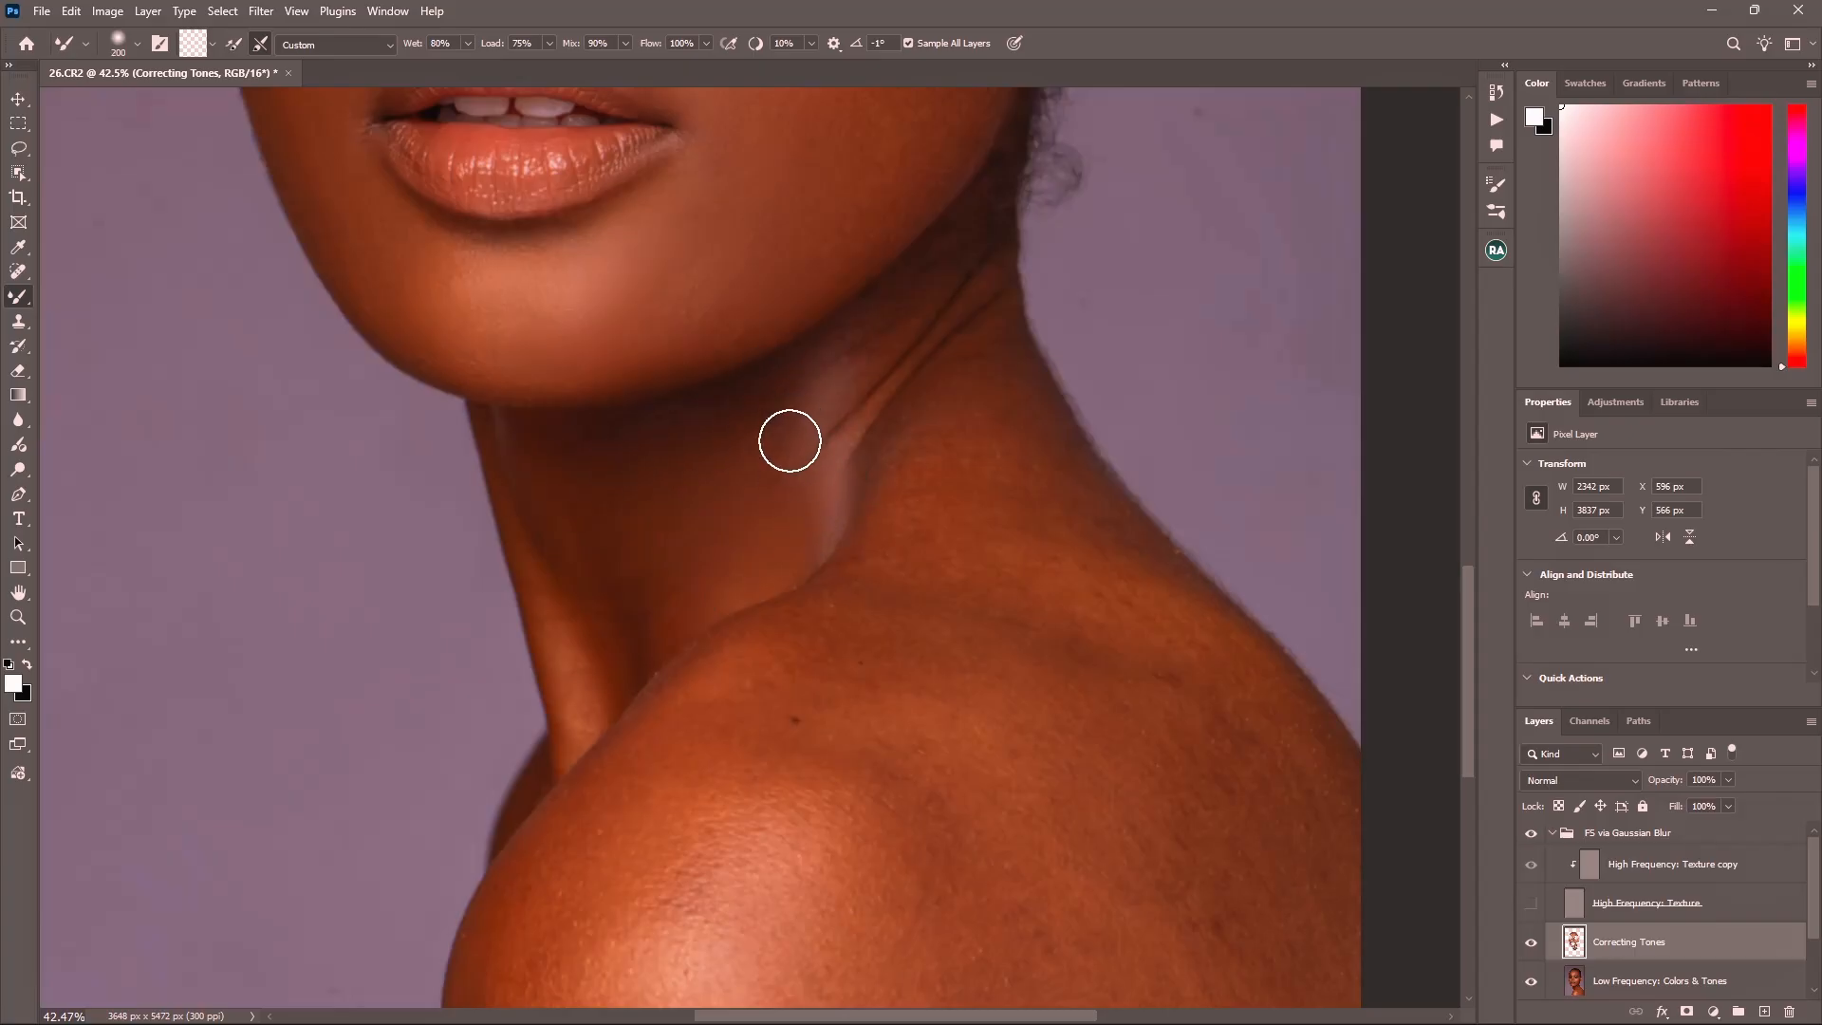
{"action": "mouse_move", "coordinate": [973, 305]}
{"action": "left_mouse_down"}
{"action": "mouse_move", "coordinate": [988, 263]}
{"action": "mouse_move", "coordinate": [938, 369]}
{"action": "mouse_move", "coordinate": [928, 355]}
{"action": "mouse_move", "coordinate": [869, 413]}
{"action": "mouse_move", "coordinate": [902, 362]}
{"action": "mouse_move", "coordinate": [820, 432]}
{"action": "mouse_move", "coordinate": [817, 462]}
{"action": "mouse_move", "coordinate": [853, 409]}
{"action": "left_mouse_up"}
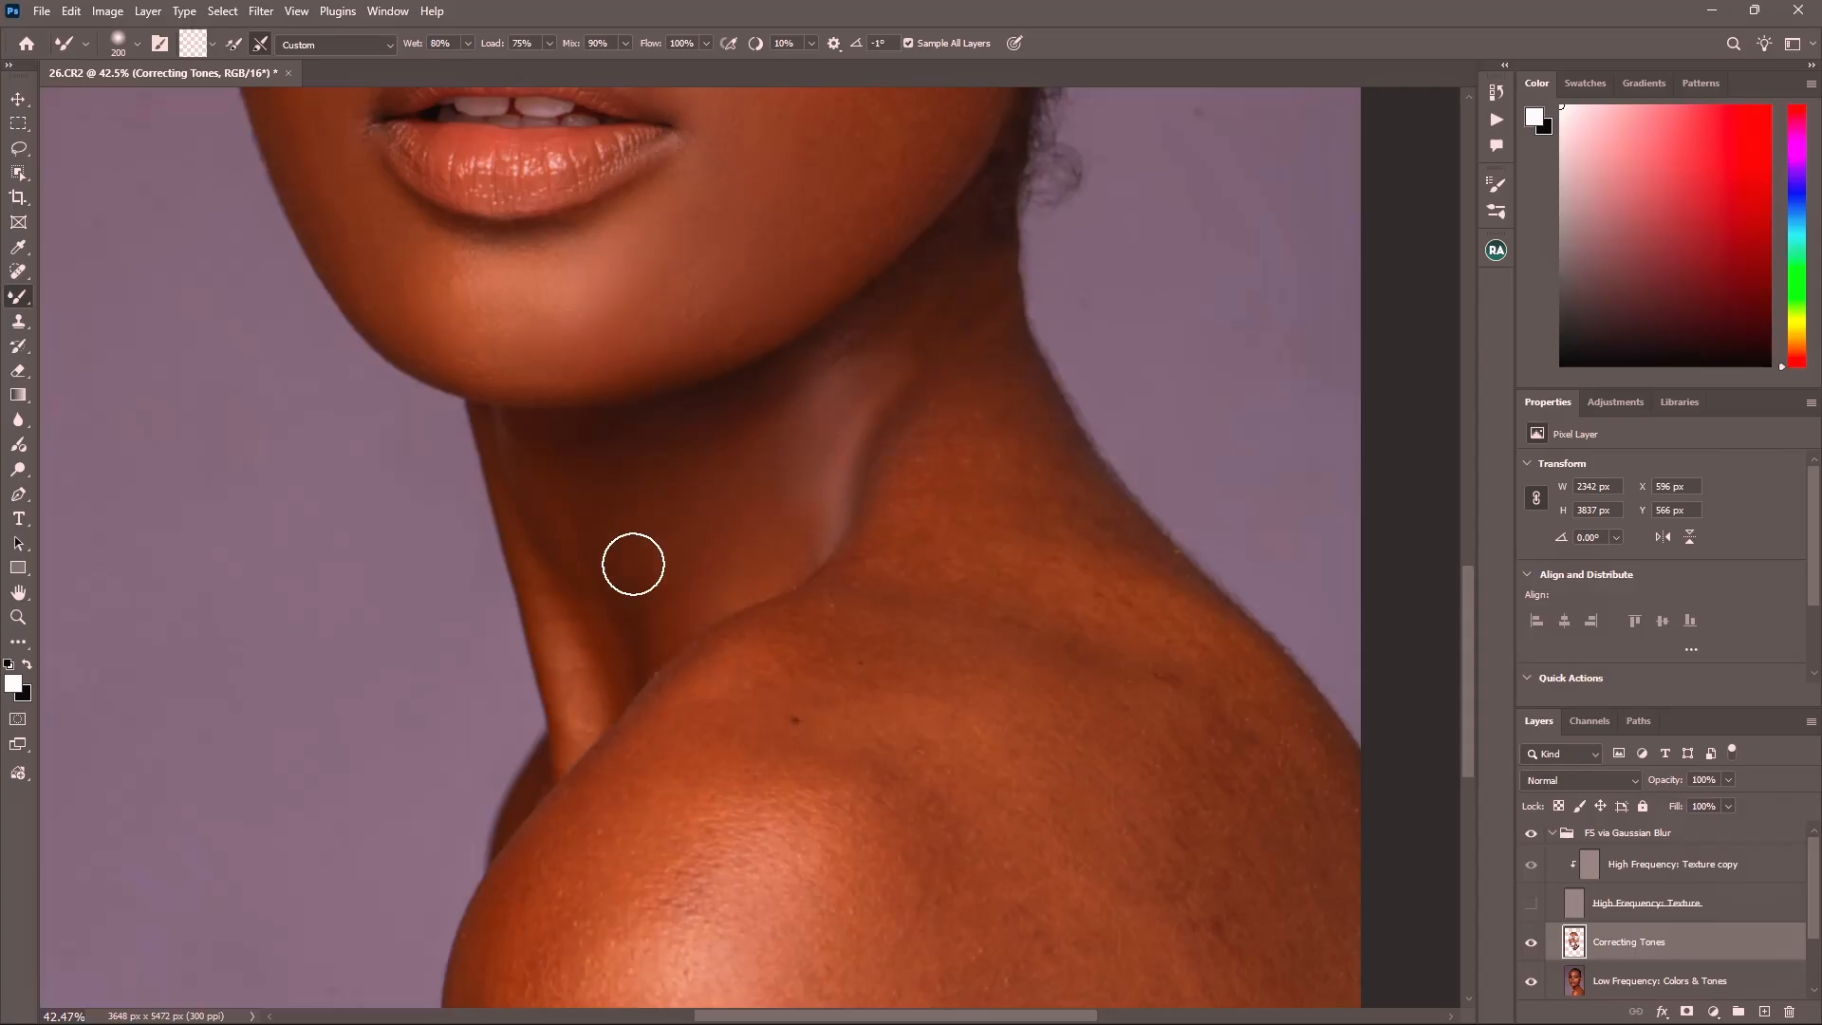
{"action": "left_click_drag", "start_coordinate": [546, 567], "coordinate": [564, 659]}
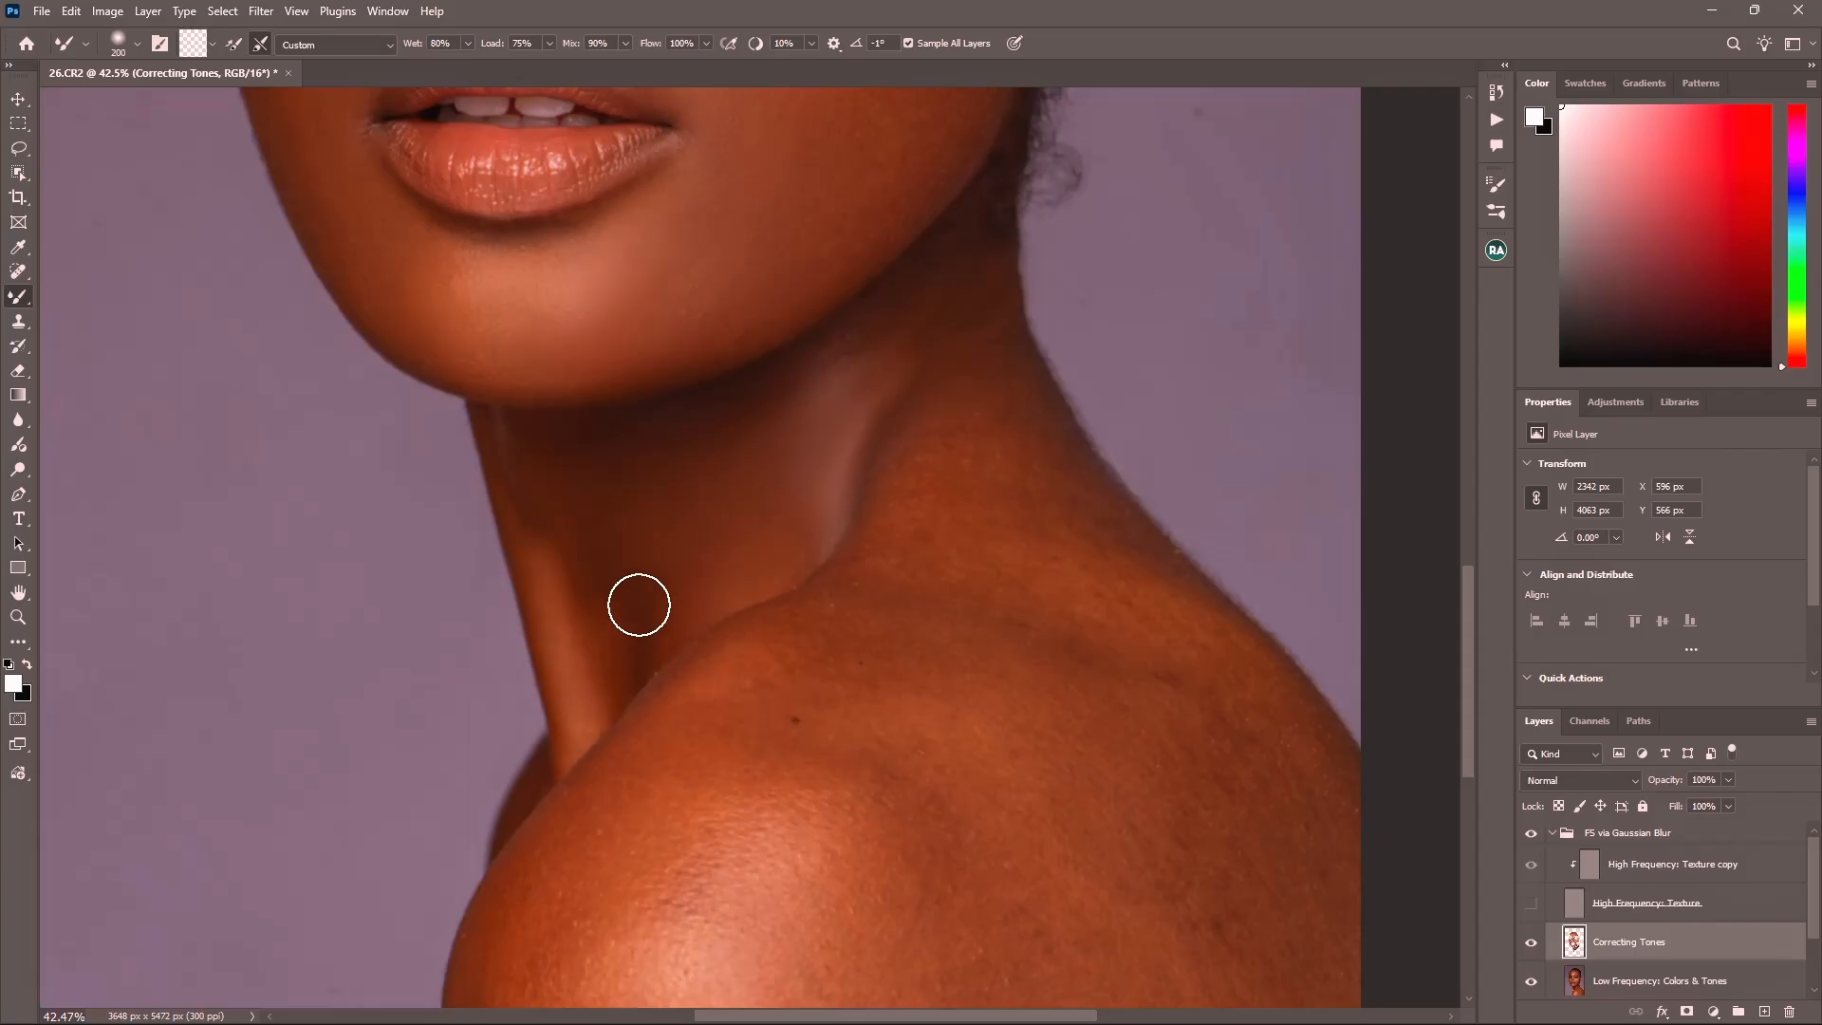
- Blend the tones from the base of the neck across the top of the shoulder with the Mixer Brush
{"action": "mouse_move", "coordinate": [769, 696]}
{"action": "left_mouse_down"}
{"action": "mouse_move", "coordinate": [931, 532]}
{"action": "mouse_move", "coordinate": [985, 418]}
{"action": "left_mouse_up"}
{"action": "mouse_move", "coordinate": [787, 721]}
{"action": "left_mouse_down"}
{"action": "mouse_move", "coordinate": [807, 651]}
{"action": "mouse_move", "coordinate": [917, 546]}
{"action": "mouse_move", "coordinate": [925, 506]}
{"action": "mouse_move", "coordinate": [941, 533]}
{"action": "mouse_move", "coordinate": [1072, 540]}
{"action": "mouse_move", "coordinate": [1192, 648]}
{"action": "mouse_move", "coordinate": [972, 628]}
{"action": "mouse_move", "coordinate": [1034, 618]}
{"action": "mouse_move", "coordinate": [939, 631]}
{"action": "mouse_move", "coordinate": [796, 793]}
{"action": "mouse_move", "coordinate": [671, 781]}
{"action": "mouse_move", "coordinate": [725, 692]}
{"action": "left_mouse_up"}
{"action": "key", "text": "bracketleft"}
{"action": "key", "text": "bracketleft"}
{"action": "key", "text": "bracketleft"}
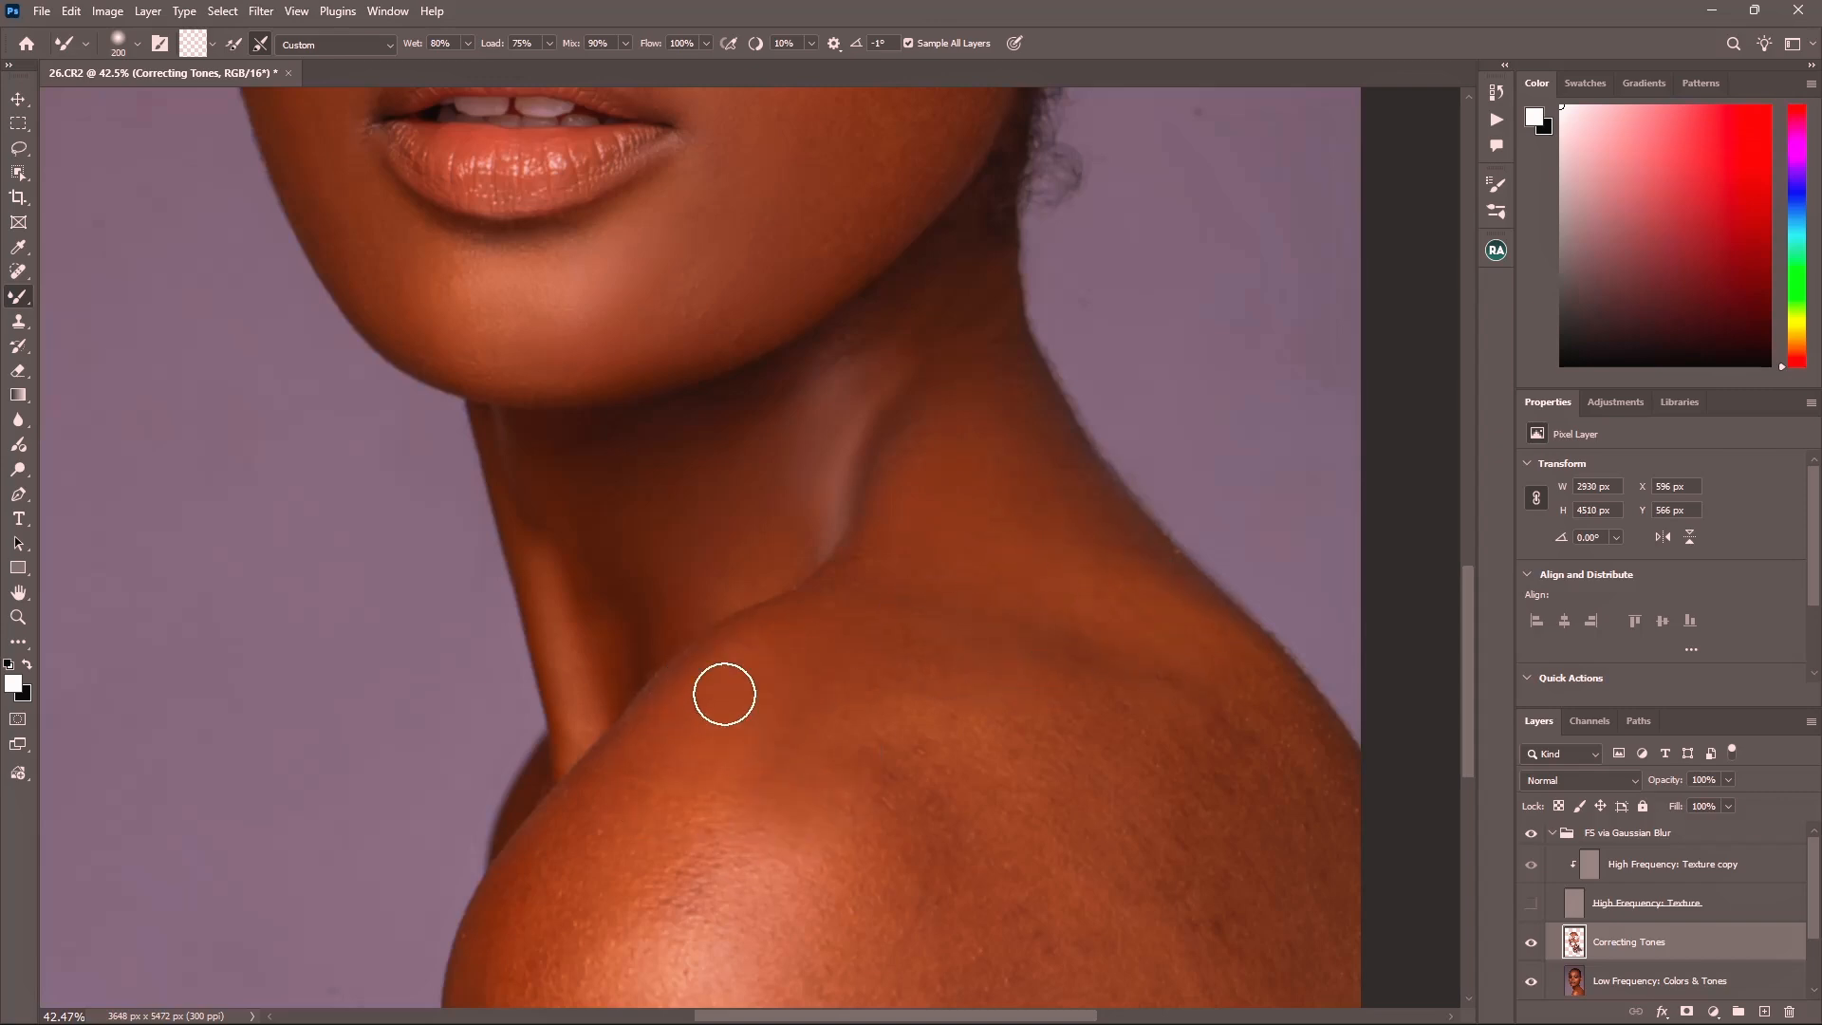
- Smooth the shoulder highlight and the adjoining back tones with the Mixer Brush, increasing the brush size from 250 to 400
{"action": "scroll", "coordinate": [492, 959], "scroll_direction": "down", "scroll_amount": 4}
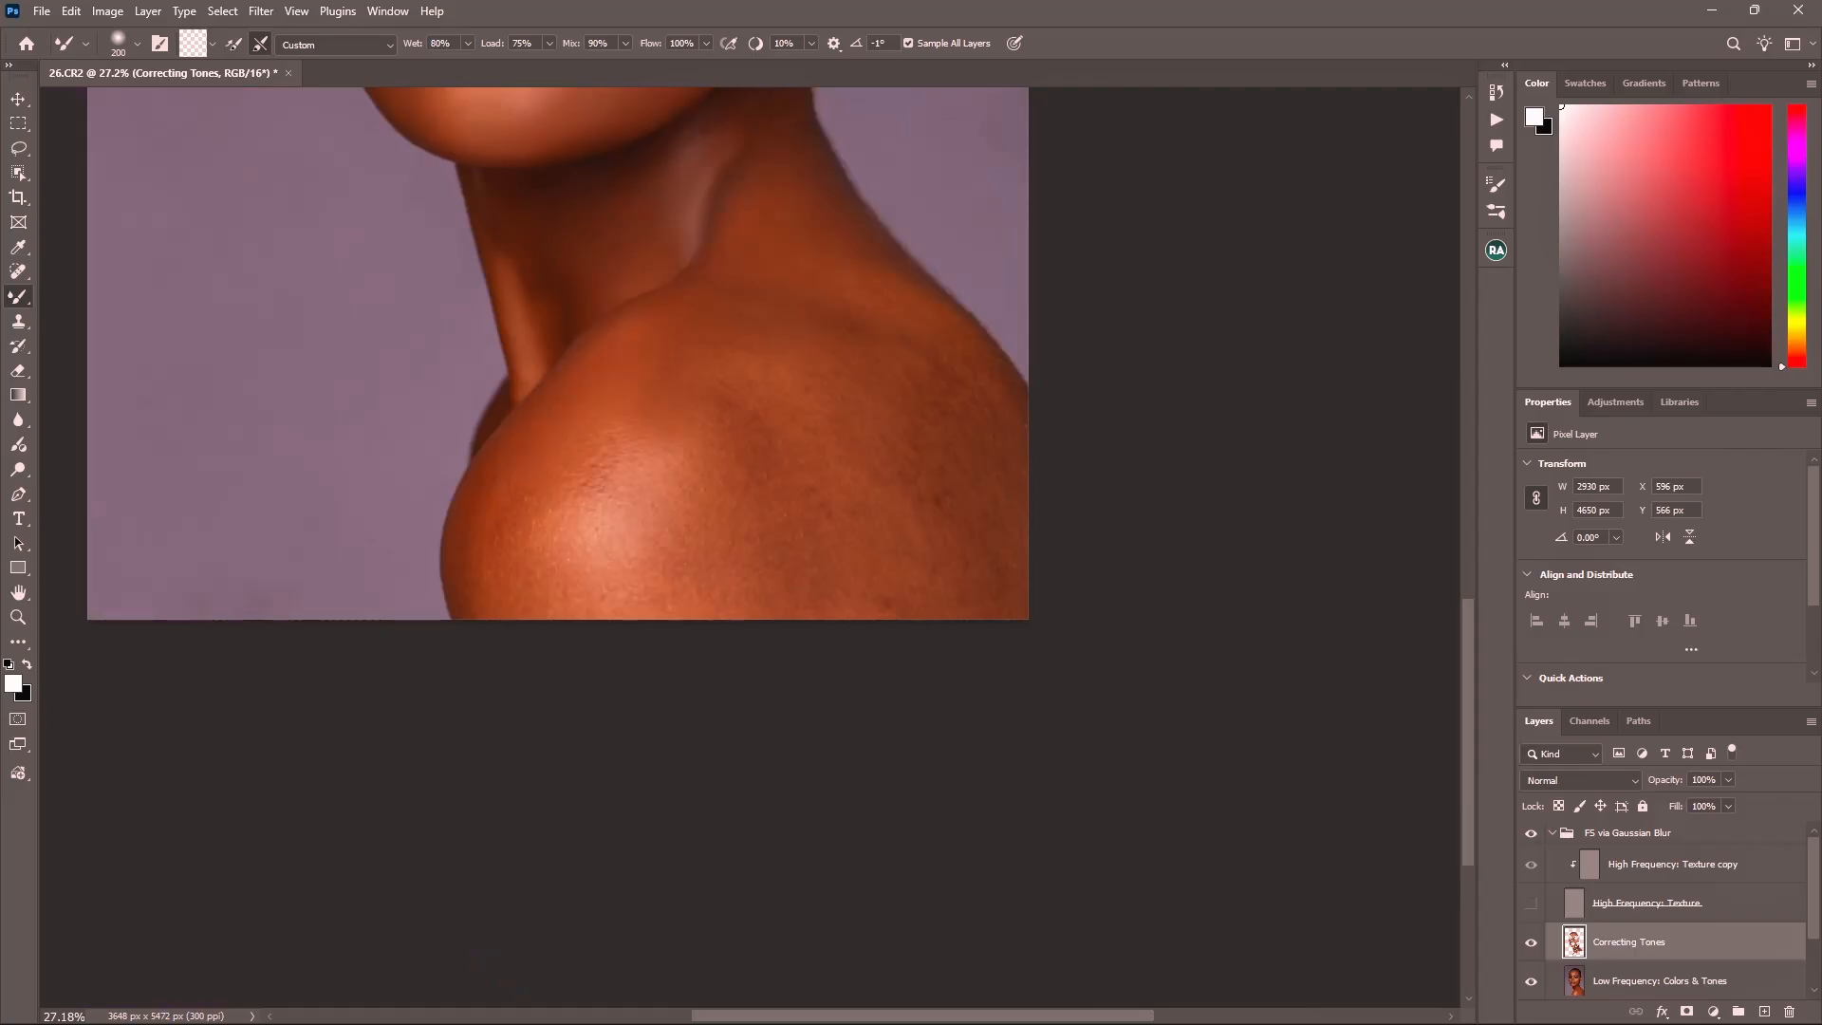
{"action": "scroll", "coordinate": [527, 551], "scroll_direction": "up", "scroll_amount": 6}
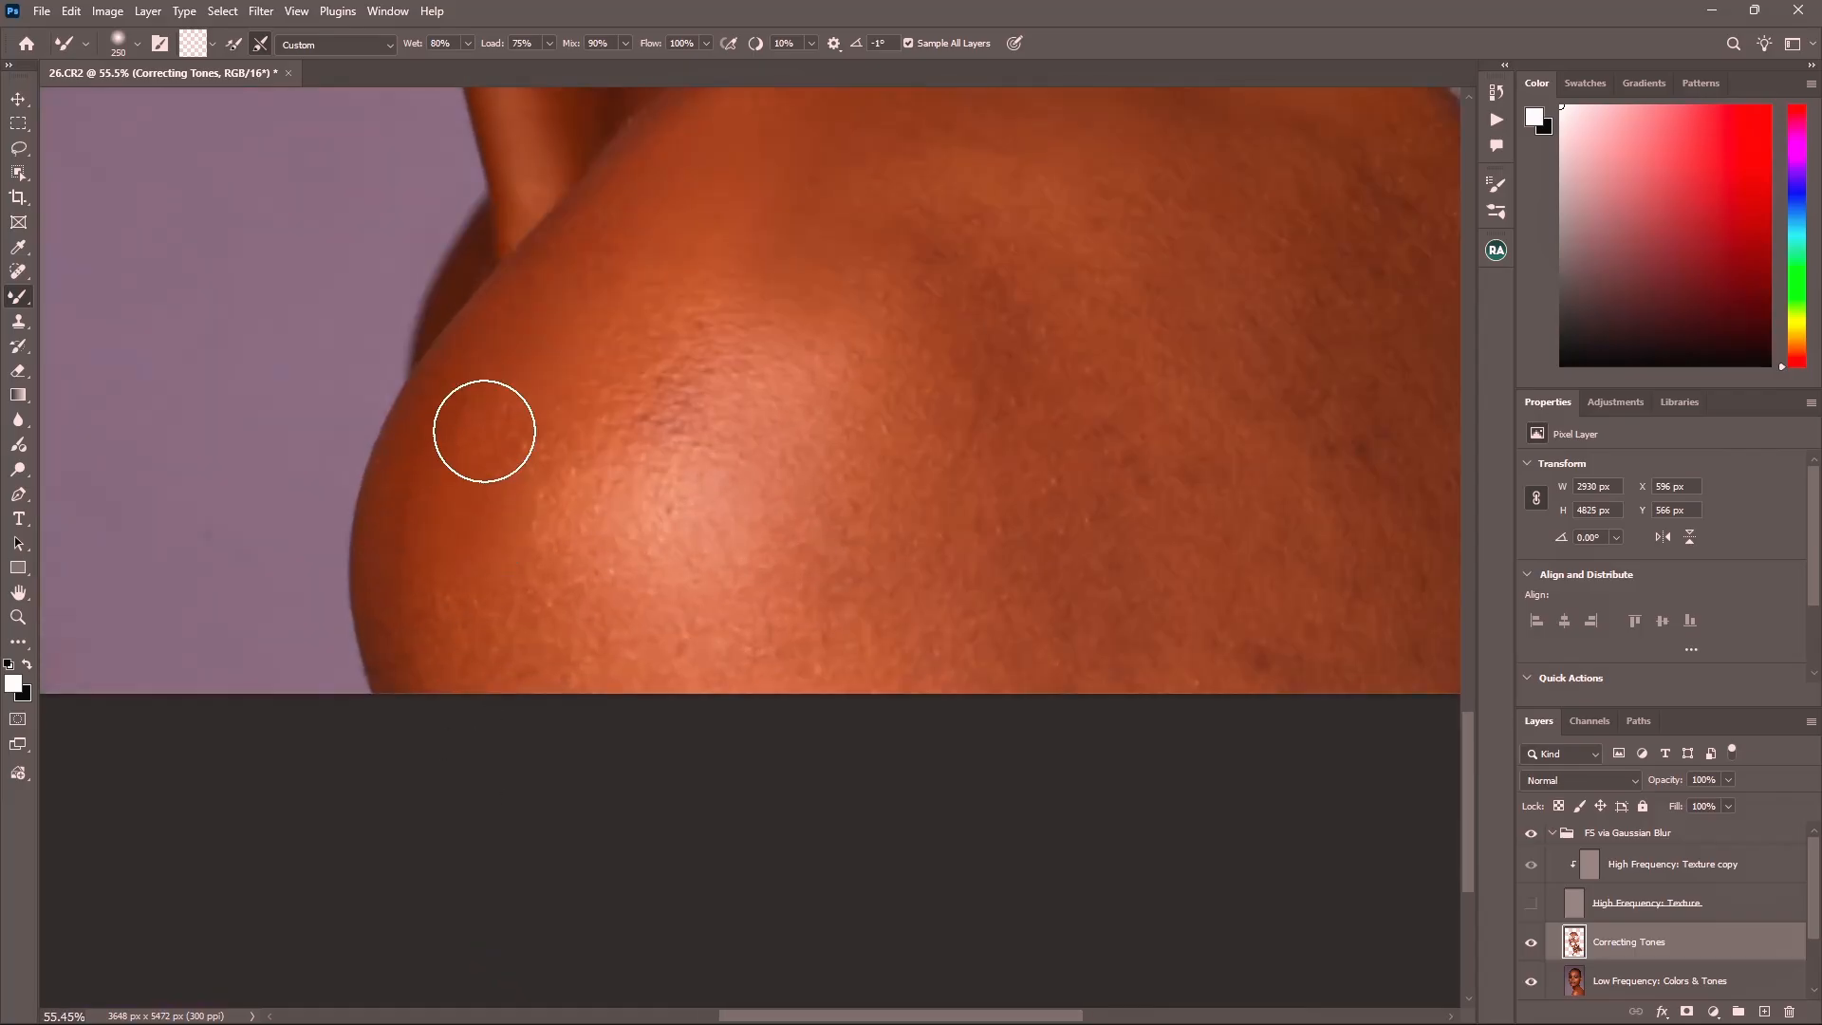
{"action": "mouse_move", "coordinate": [485, 555]}
{"action": "left_mouse_down"}
{"action": "mouse_move", "coordinate": [456, 587]}
{"action": "mouse_move", "coordinate": [385, 578]}
{"action": "mouse_move", "coordinate": [495, 652]}
{"action": "left_mouse_up"}
{"action": "mouse_move", "coordinate": [631, 518]}
{"action": "left_mouse_down"}
{"action": "mouse_move", "coordinate": [703, 377]}
{"action": "mouse_move", "coordinate": [686, 401]}
{"action": "mouse_move", "coordinate": [676, 341]}
{"action": "mouse_move", "coordinate": [635, 298]}
{"action": "mouse_move", "coordinate": [575, 285]}
{"action": "mouse_move", "coordinate": [608, 245]}
{"action": "mouse_move", "coordinate": [732, 332]}
{"action": "mouse_move", "coordinate": [810, 422]}
{"action": "mouse_move", "coordinate": [793, 507]}
{"action": "mouse_move", "coordinate": [648, 642]}
{"action": "mouse_move", "coordinate": [694, 637]}
{"action": "left_mouse_up"}
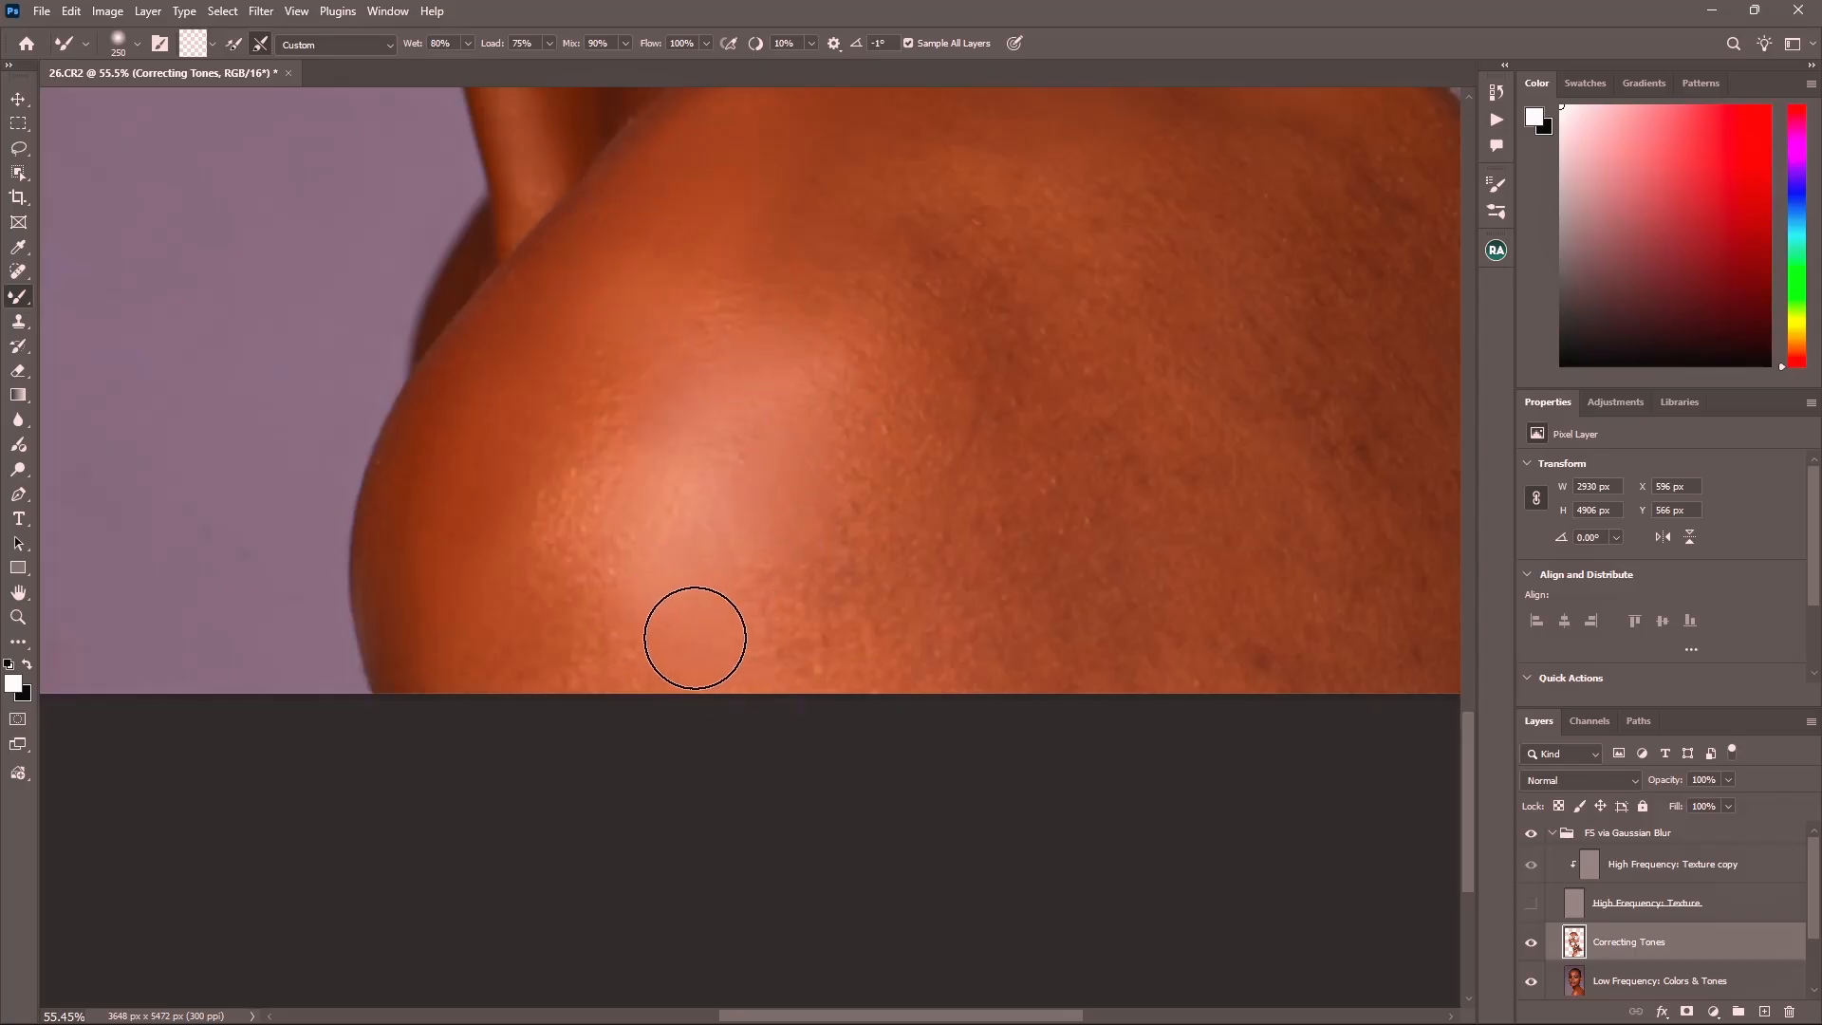
{"action": "key", "text": "bracketright"}
{"action": "key", "text": "bracketright"}
{"action": "mouse_move", "coordinate": [818, 524]}
{"action": "left_mouse_down"}
{"action": "mouse_move", "coordinate": [883, 528]}
{"action": "mouse_move", "coordinate": [809, 620]}
{"action": "mouse_move", "coordinate": [858, 623]}
{"action": "mouse_move", "coordinate": [743, 620]}
{"action": "mouse_move", "coordinate": [641, 575]}
{"action": "mouse_move", "coordinate": [724, 450]}
{"action": "left_mouse_up"}
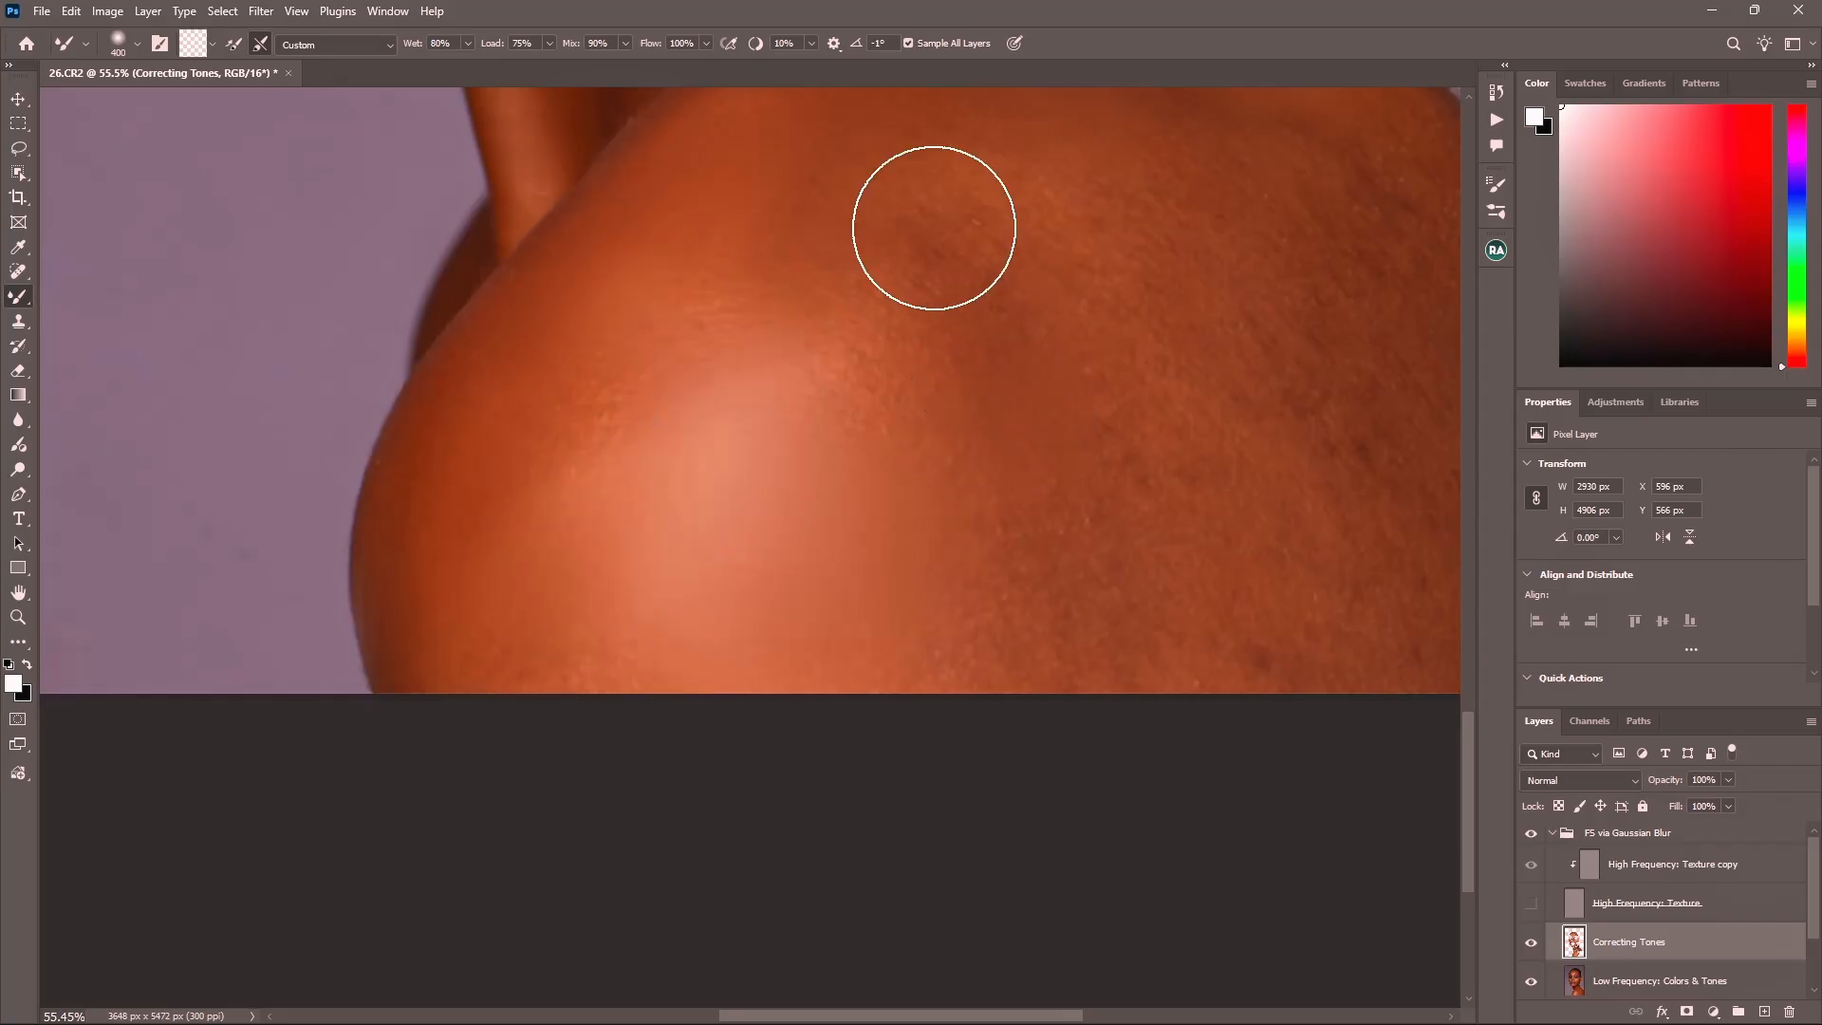
{"action": "mouse_move", "coordinate": [1102, 592]}
{"action": "left_mouse_down"}
{"action": "mouse_move", "coordinate": [991, 654]}
{"action": "mouse_move", "coordinate": [1199, 620]}
{"action": "mouse_move", "coordinate": [1366, 640]}
{"action": "mouse_move", "coordinate": [1302, 465]}
{"action": "mouse_move", "coordinate": [1247, 404]}
{"action": "mouse_move", "coordinate": [1187, 436]}
{"action": "mouse_move", "coordinate": [1152, 408]}
{"action": "mouse_move", "coordinate": [1078, 230]}
{"action": "mouse_move", "coordinate": [1111, 247]}
{"action": "mouse_move", "coordinate": [1254, 164]}
{"action": "mouse_move", "coordinate": [1383, 530]}
{"action": "mouse_move", "coordinate": [1434, 441]}
{"action": "mouse_move", "coordinate": [1370, 209]}
{"action": "mouse_move", "coordinate": [1384, 155]}
{"action": "mouse_move", "coordinate": [1350, 300]}
{"action": "mouse_move", "coordinate": [1422, 625]}
{"action": "mouse_move", "coordinate": [1036, 640]}
{"action": "mouse_move", "coordinate": [1055, 645]}
{"action": "mouse_move", "coordinate": [982, 418]}
{"action": "mouse_move", "coordinate": [907, 397]}
{"action": "mouse_move", "coordinate": [788, 279]}
{"action": "mouse_move", "coordinate": [628, 432]}
{"action": "mouse_move", "coordinate": [624, 412]}
{"action": "mouse_move", "coordinate": [592, 426]}
{"action": "mouse_move", "coordinate": [591, 397]}
{"action": "mouse_move", "coordinate": [483, 668]}
{"action": "mouse_move", "coordinate": [801, 651]}
{"action": "left_mouse_up"}
- Blend the remaining upper back tones, reducing the Mixer Brush to size 250, and show the High Frequency: Texture layer again
{"action": "scroll", "coordinate": [716, 504], "scroll_direction": "up", "scroll_amount": 5}
{"action": "scroll", "coordinate": [717, 504], "scroll_direction": "right", "scroll_amount": 3}
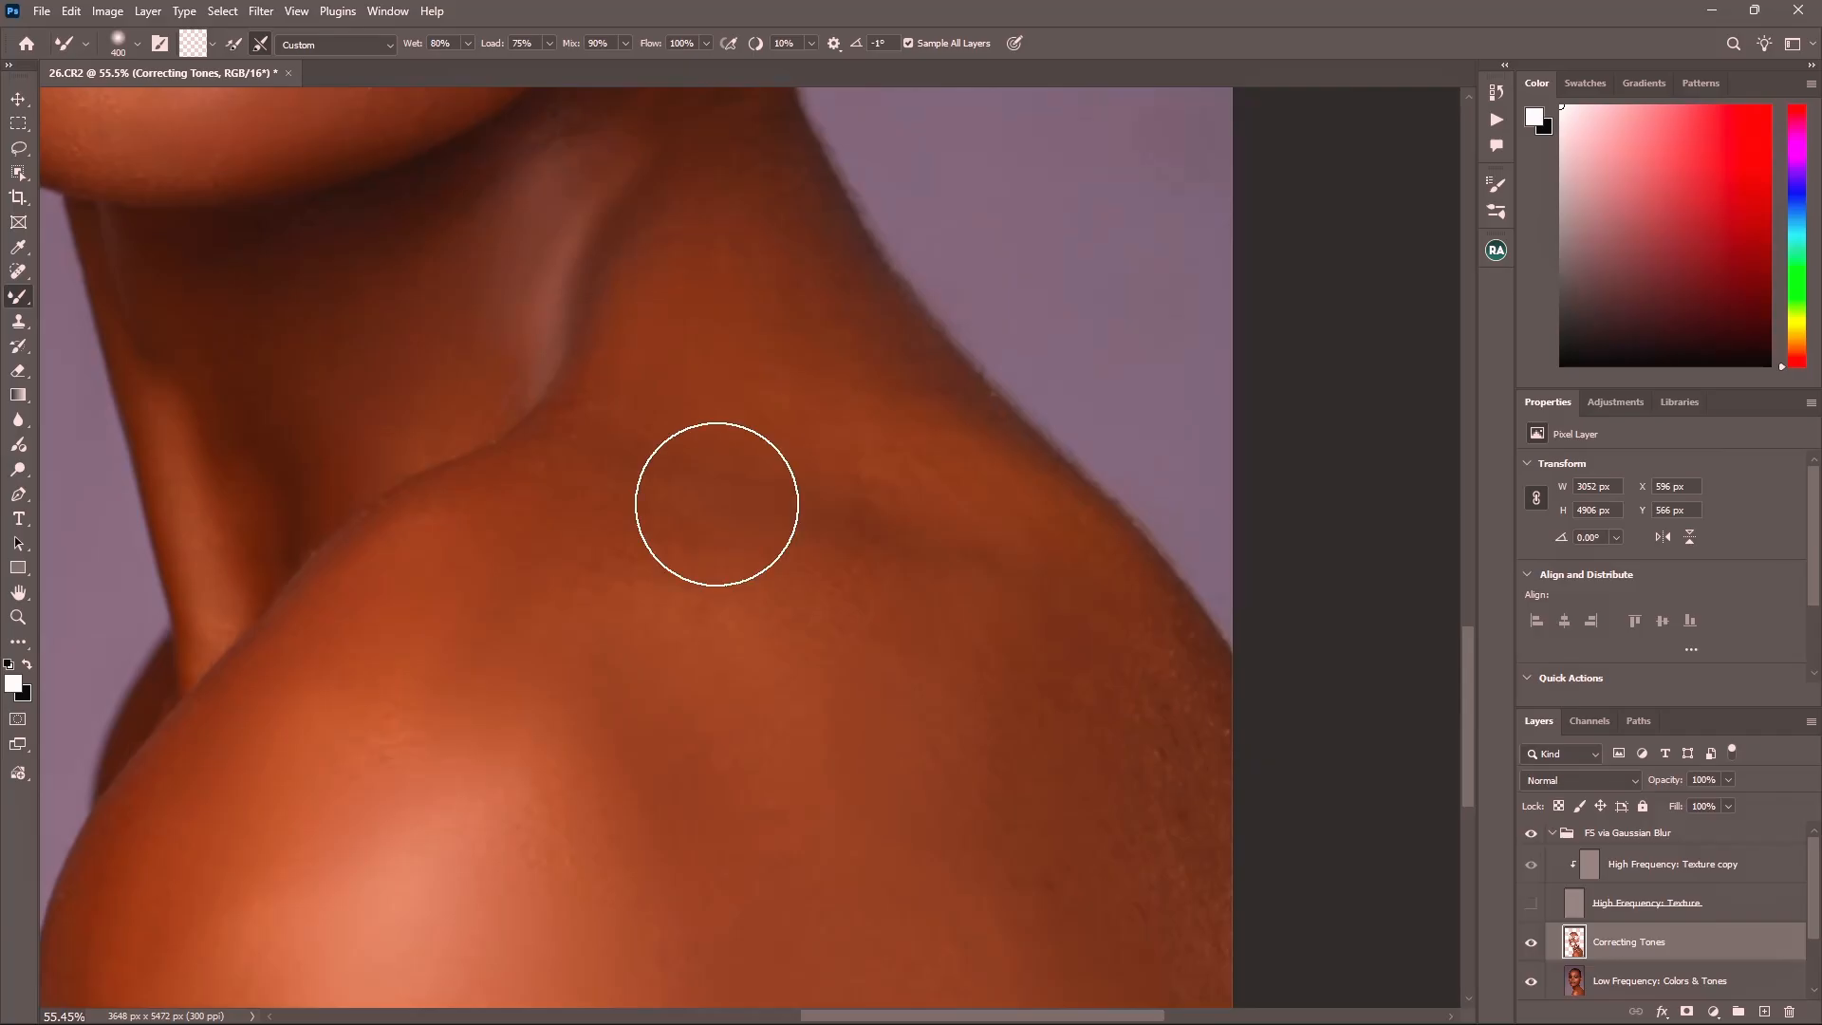
{"action": "key", "text": "bracketleft"}
{"action": "key", "text": "bracketleft"}
{"action": "key", "text": "bracketleft"}
{"action": "key", "text": "bracketleft"}
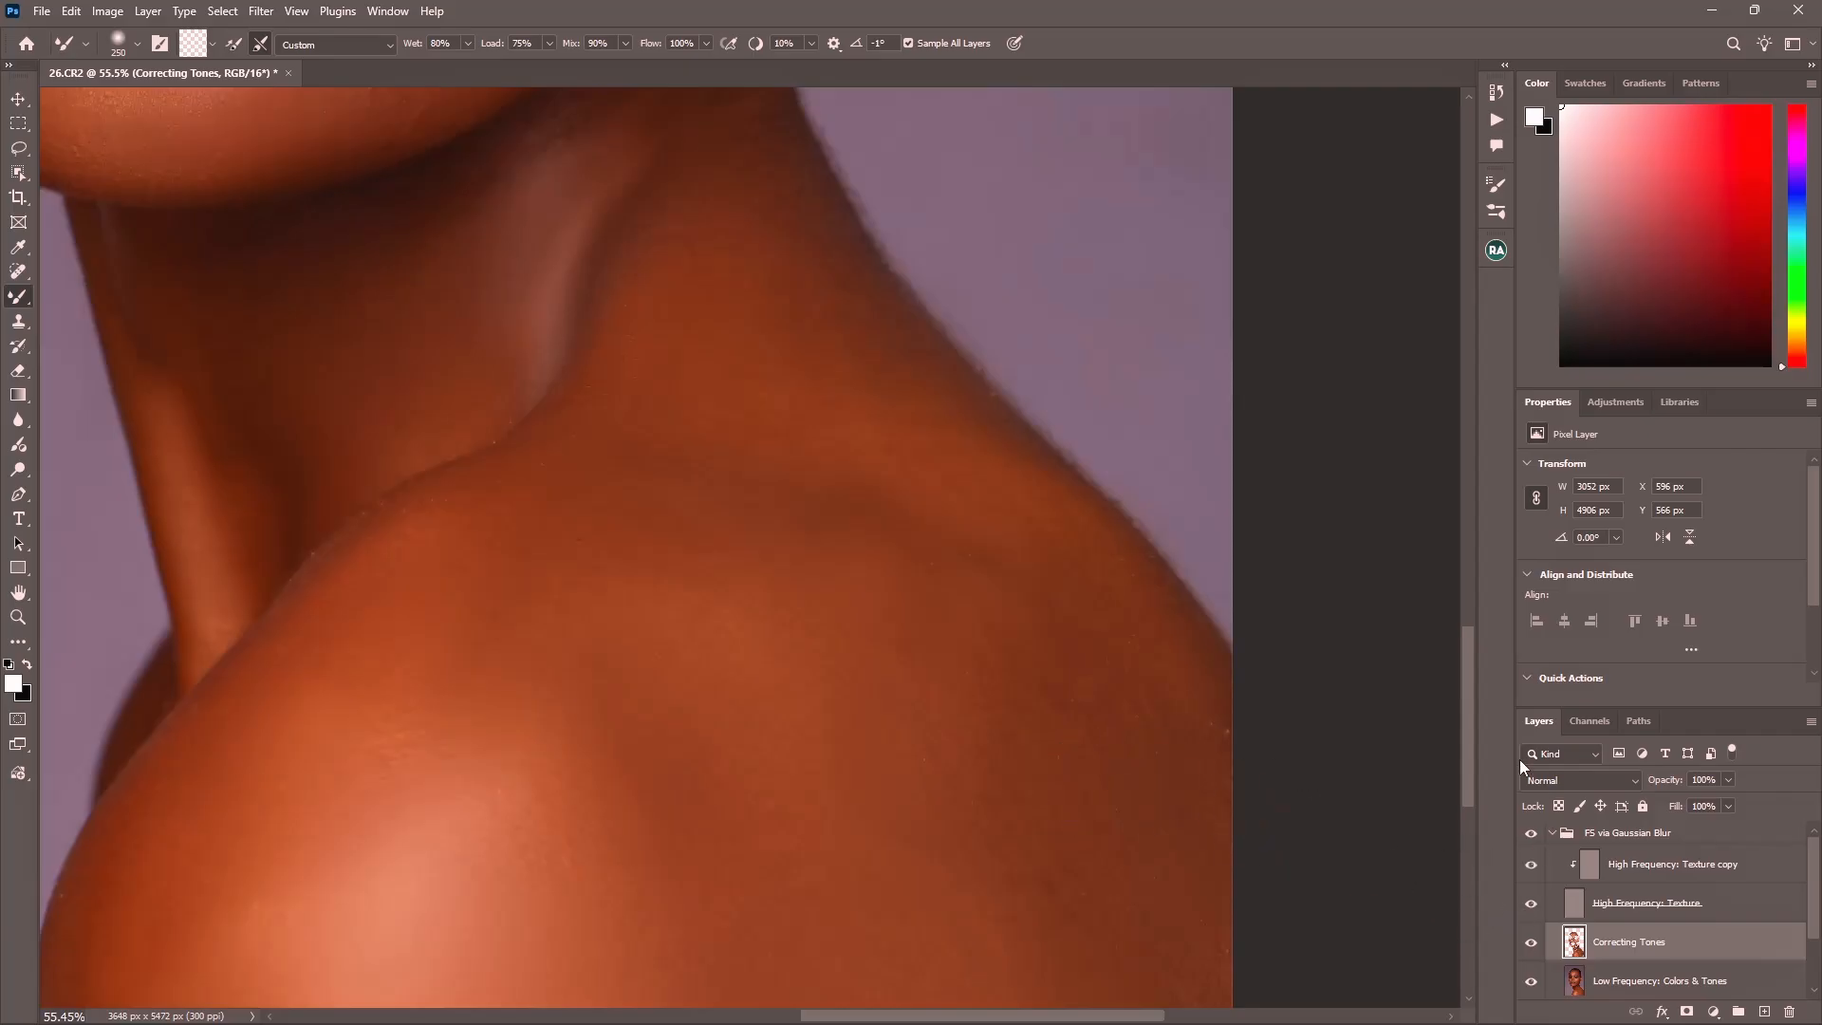
- Collapse the FS via Gaussian Blur group and toggle its visibility to compare the face before and after retouching
{"action": "scroll", "coordinate": [545, 570], "scroll_direction": "down", "scroll_amount": 10}
{"action": "scroll", "coordinate": [581, 527], "scroll_direction": "up", "scroll_amount": 6}
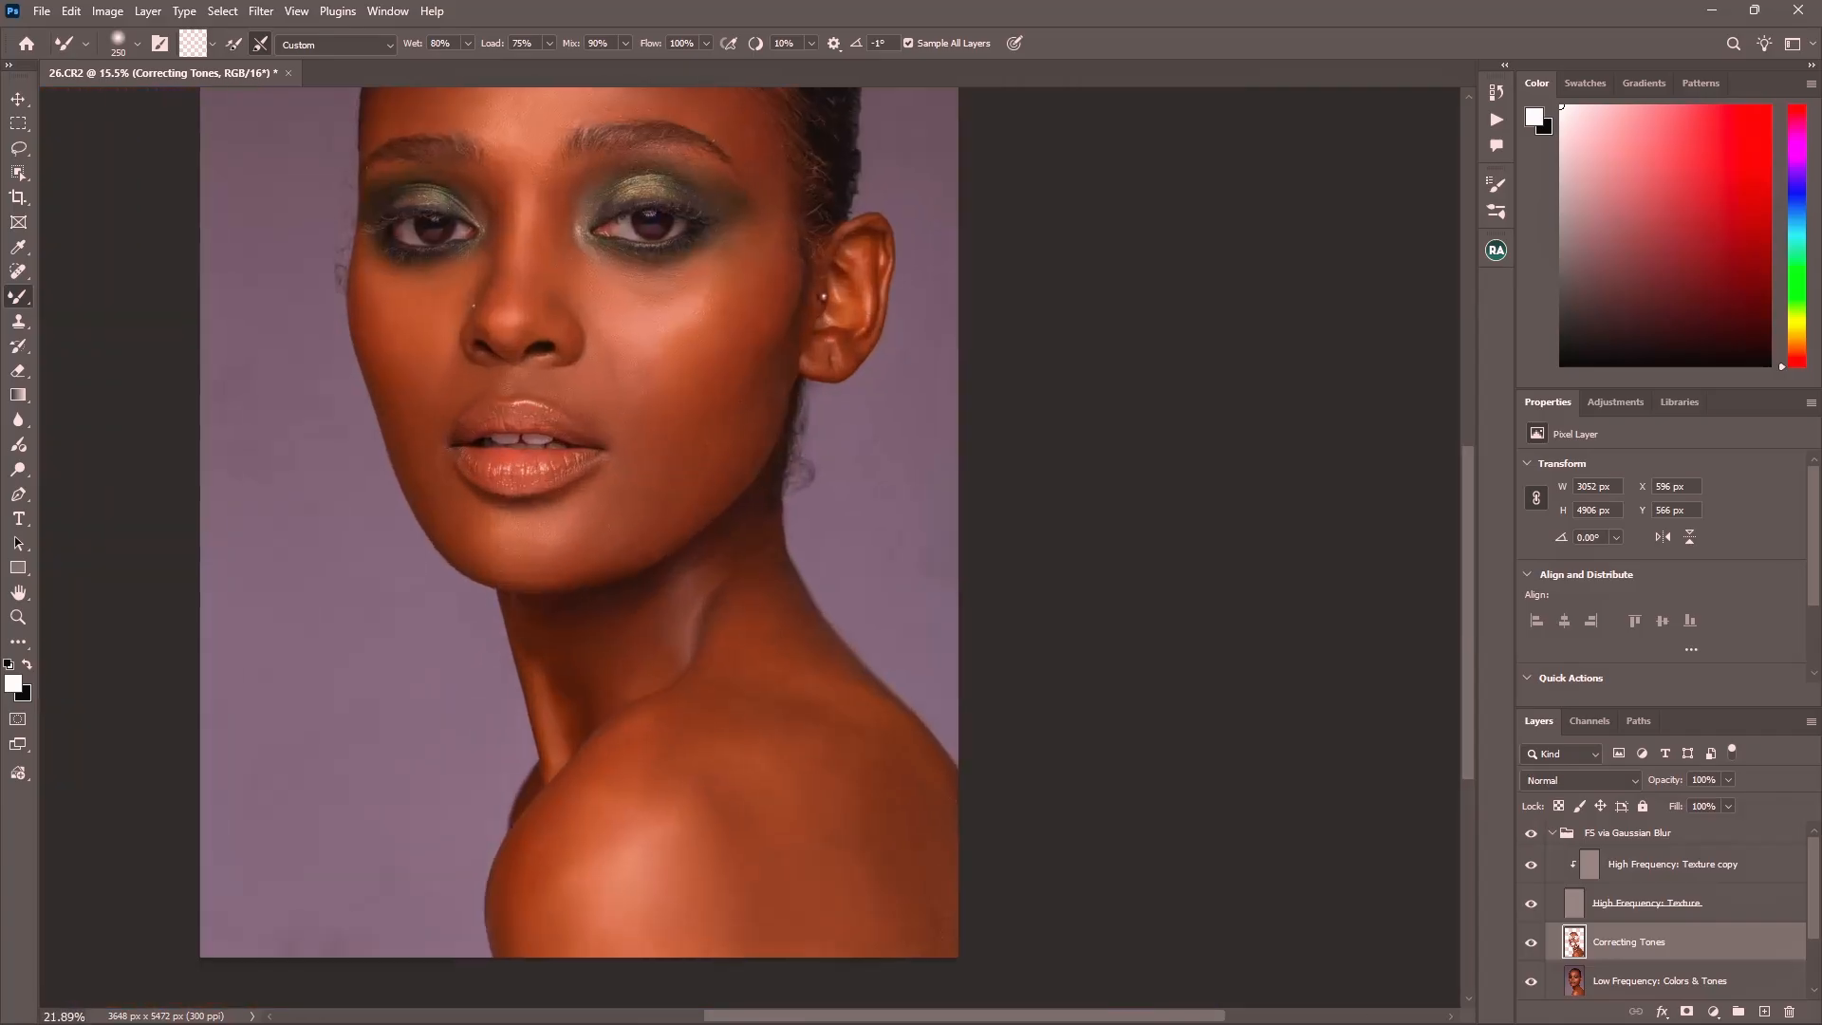
{"action": "scroll", "coordinate": [664, 588], "scroll_direction": "down", "scroll_amount": 2}
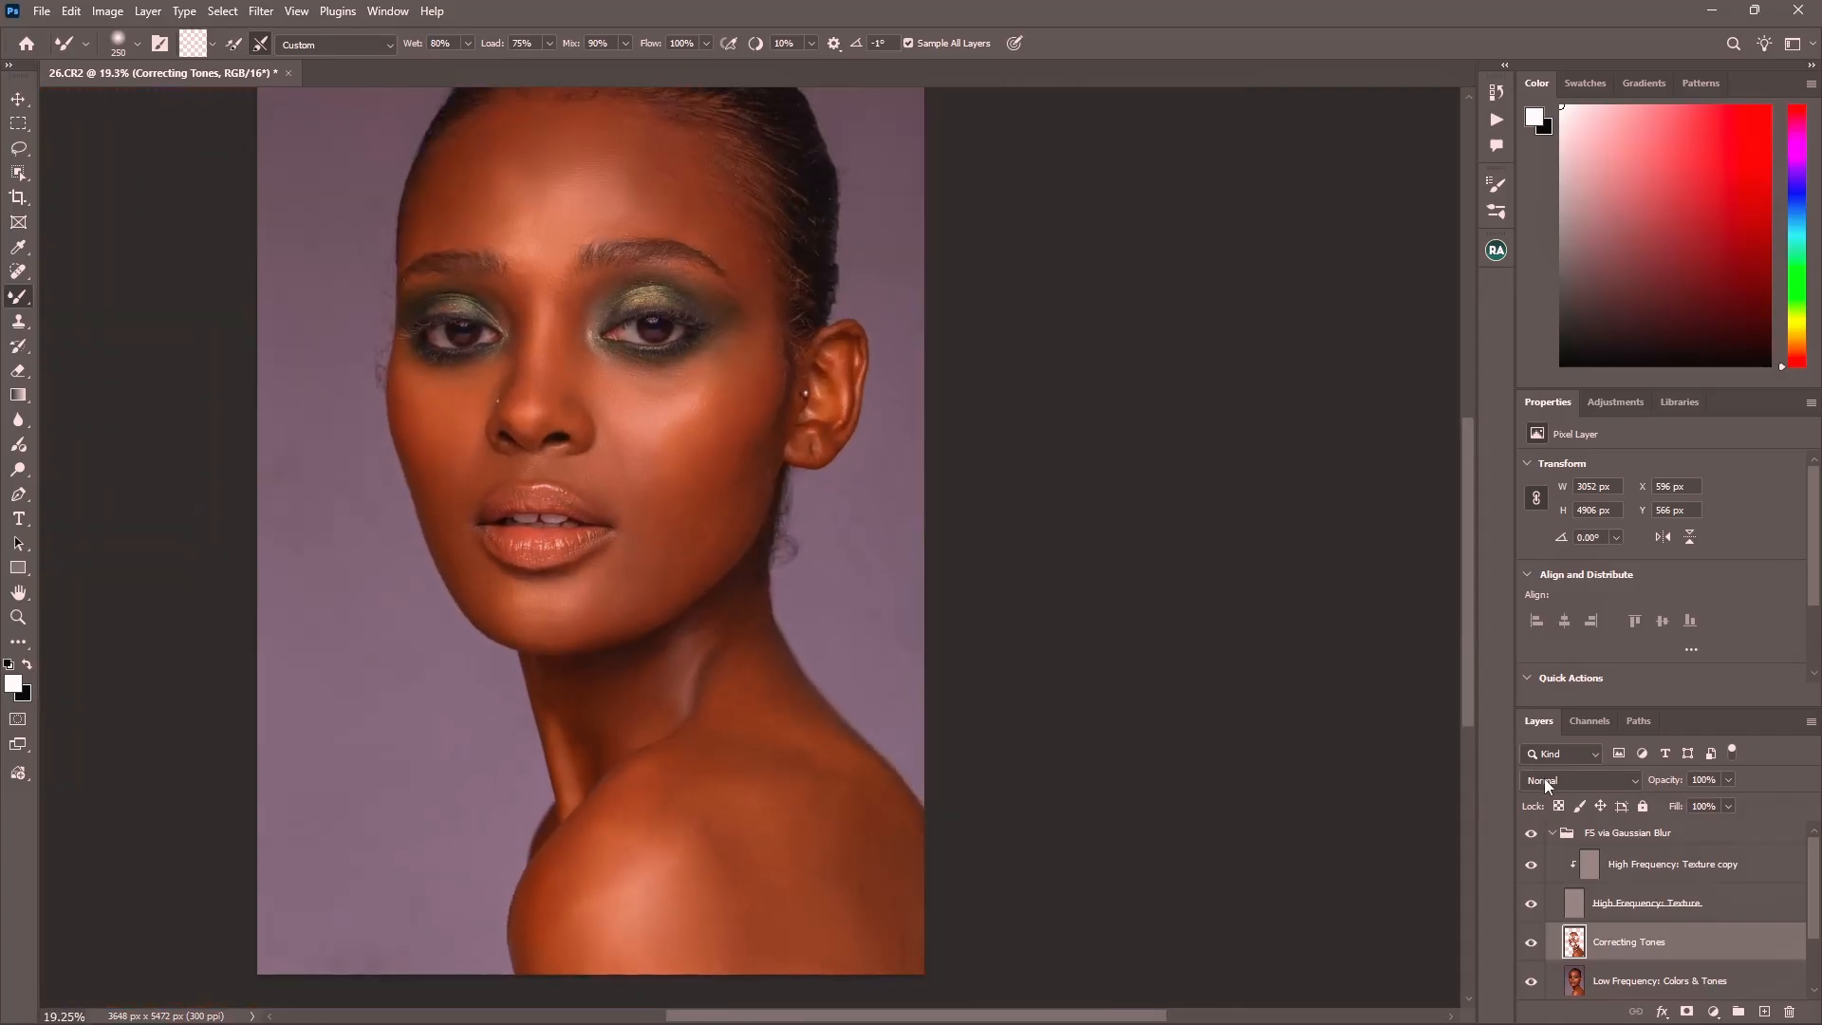
{"action": "scroll", "coordinate": [559, 237], "scroll_direction": "up", "scroll_amount": 8}
{"action": "scroll", "coordinate": [560, 332], "scroll_direction": "down", "scroll_amount": 2}
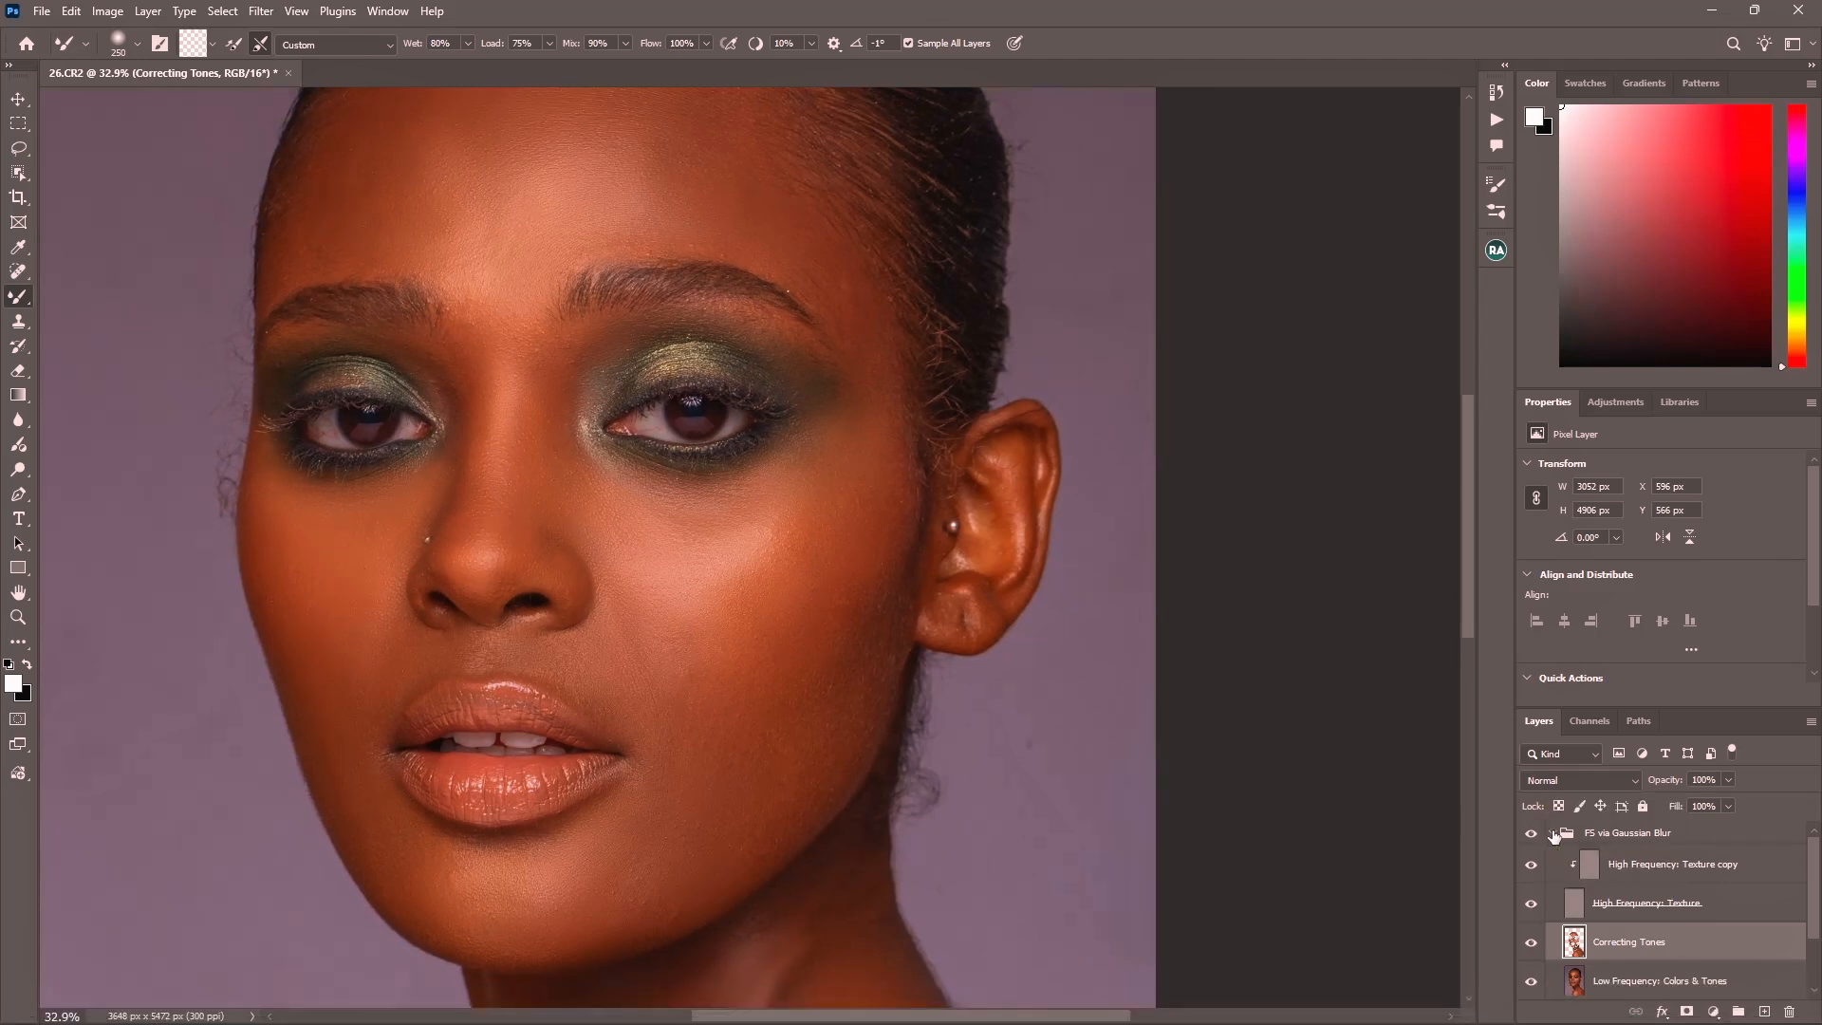
{"action": "left_click", "coordinate": [1552, 834]}
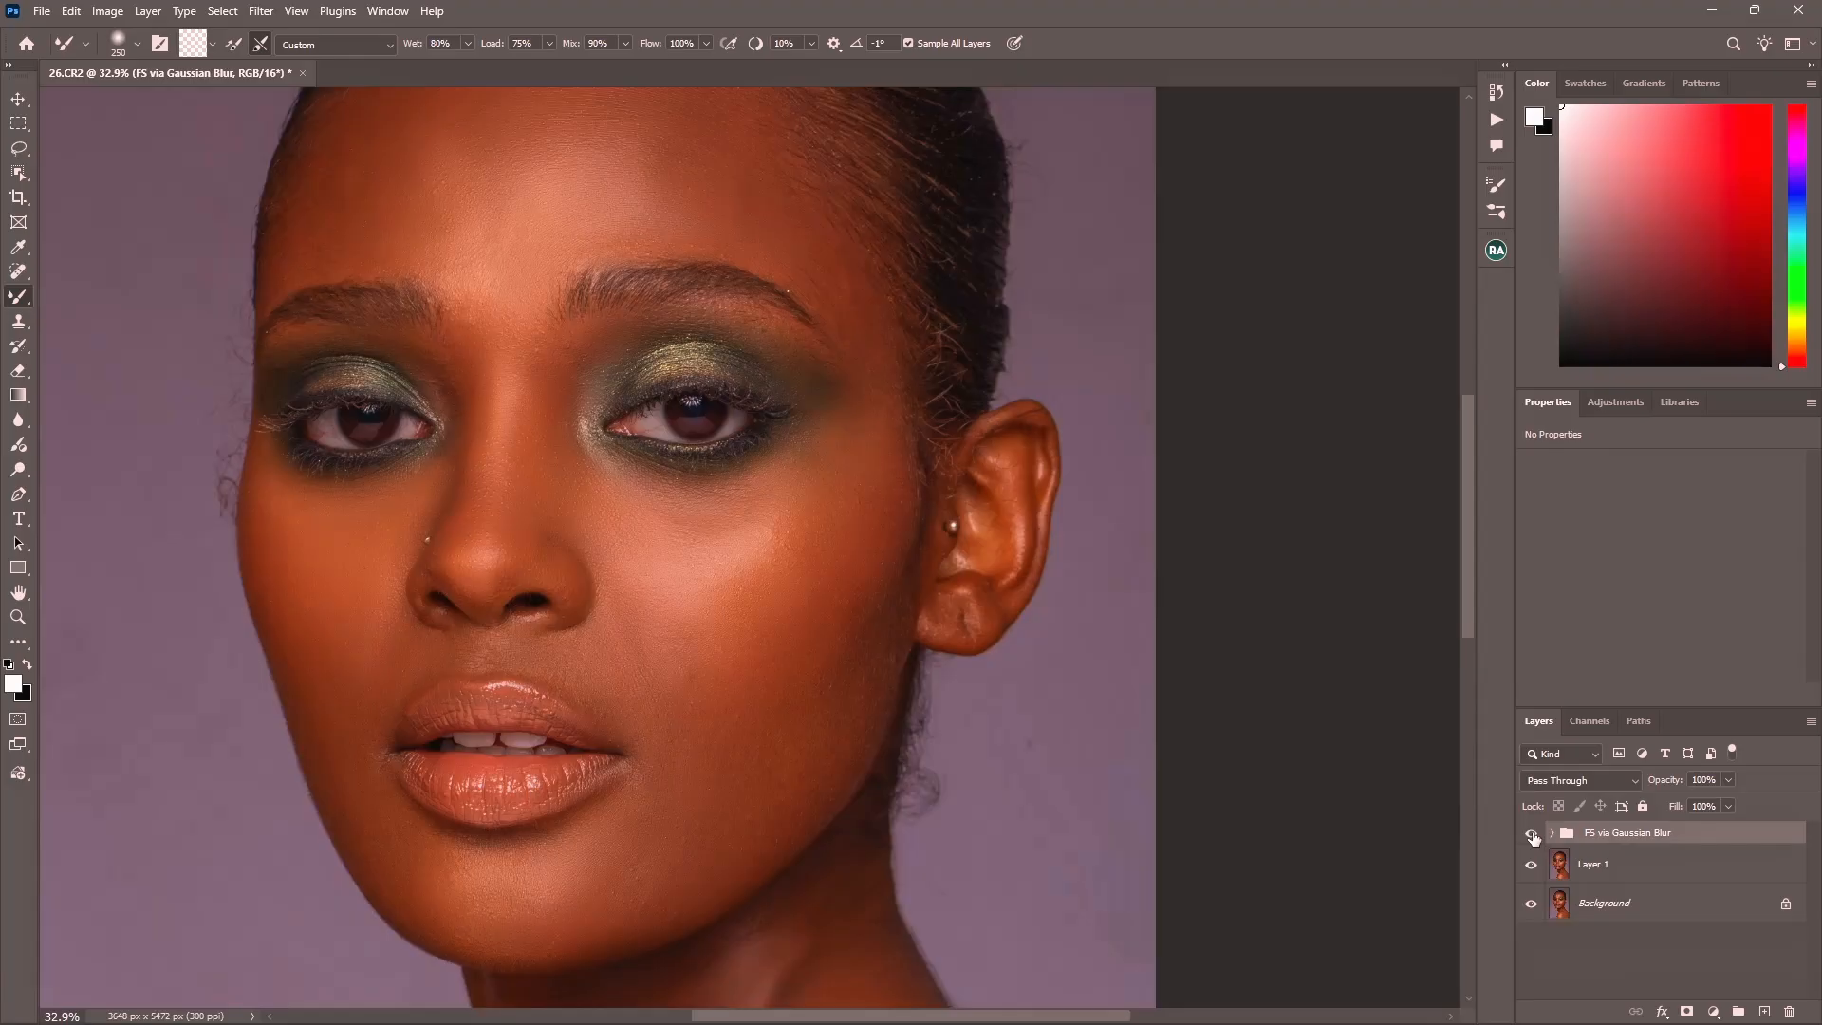
{"action": "left_click", "coordinate": [1532, 835]}
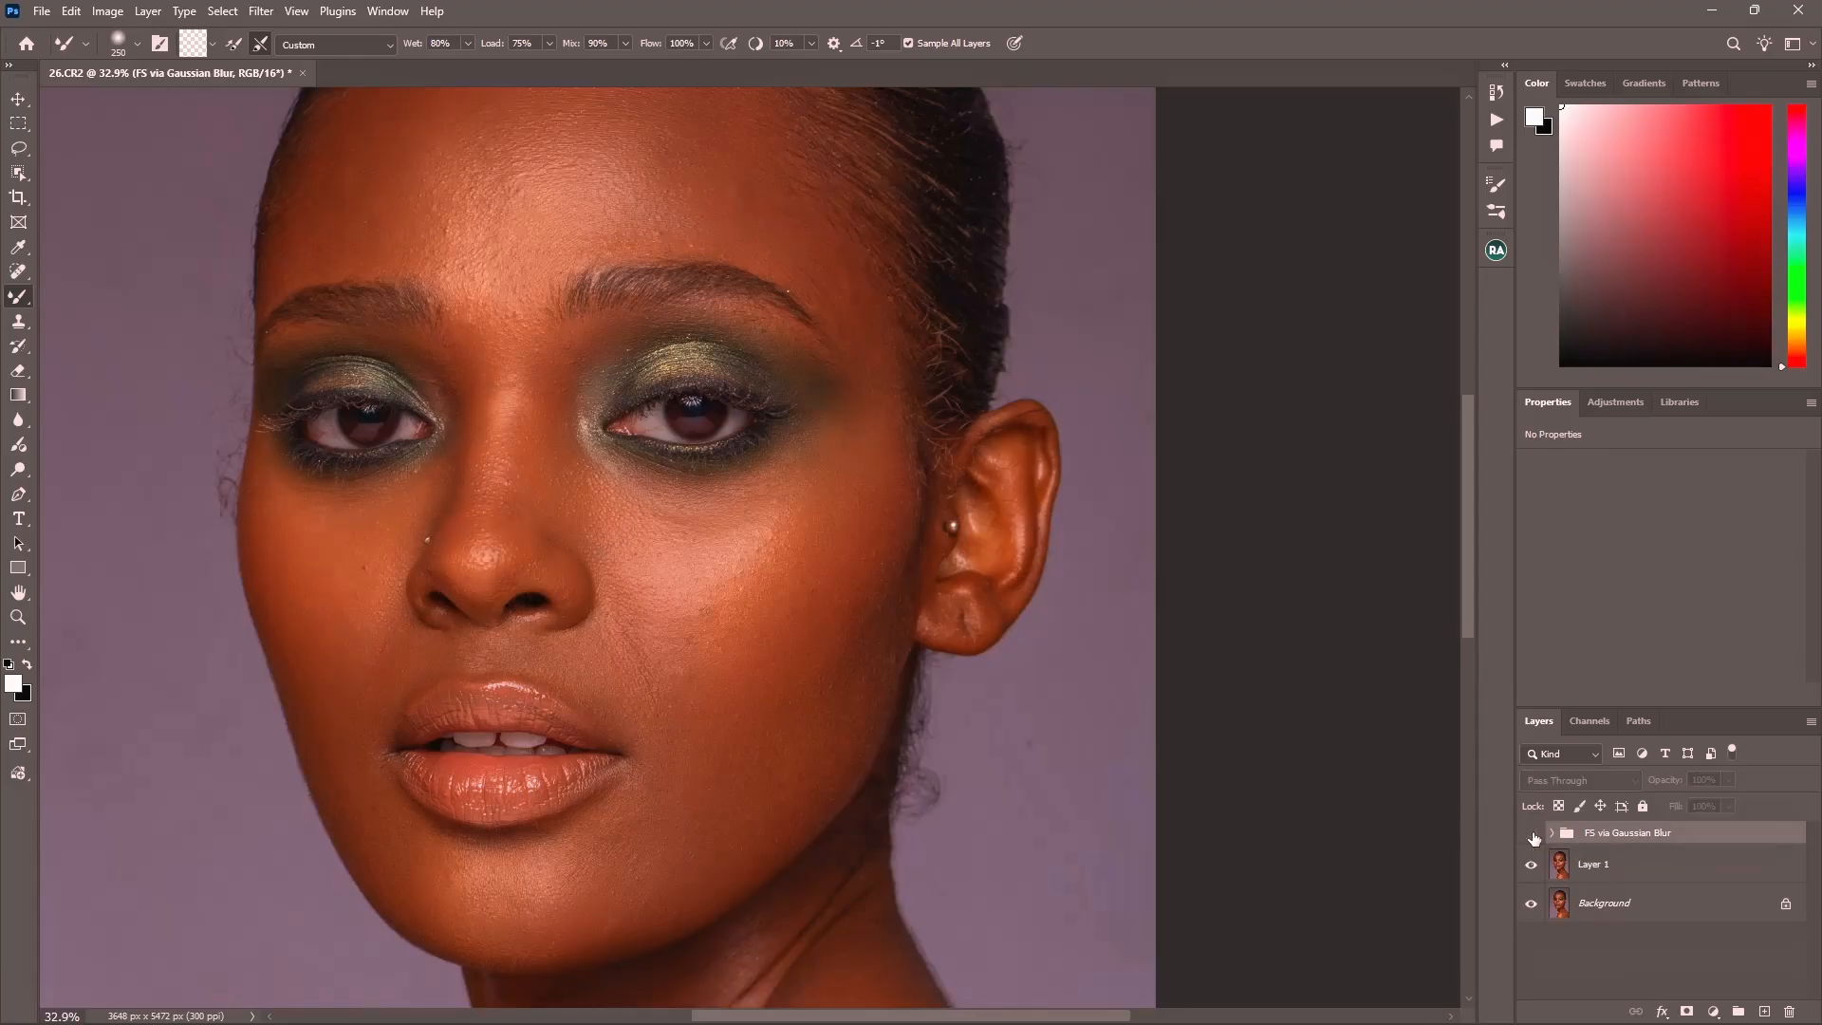
{"action": "left_click", "coordinate": [1532, 834]}
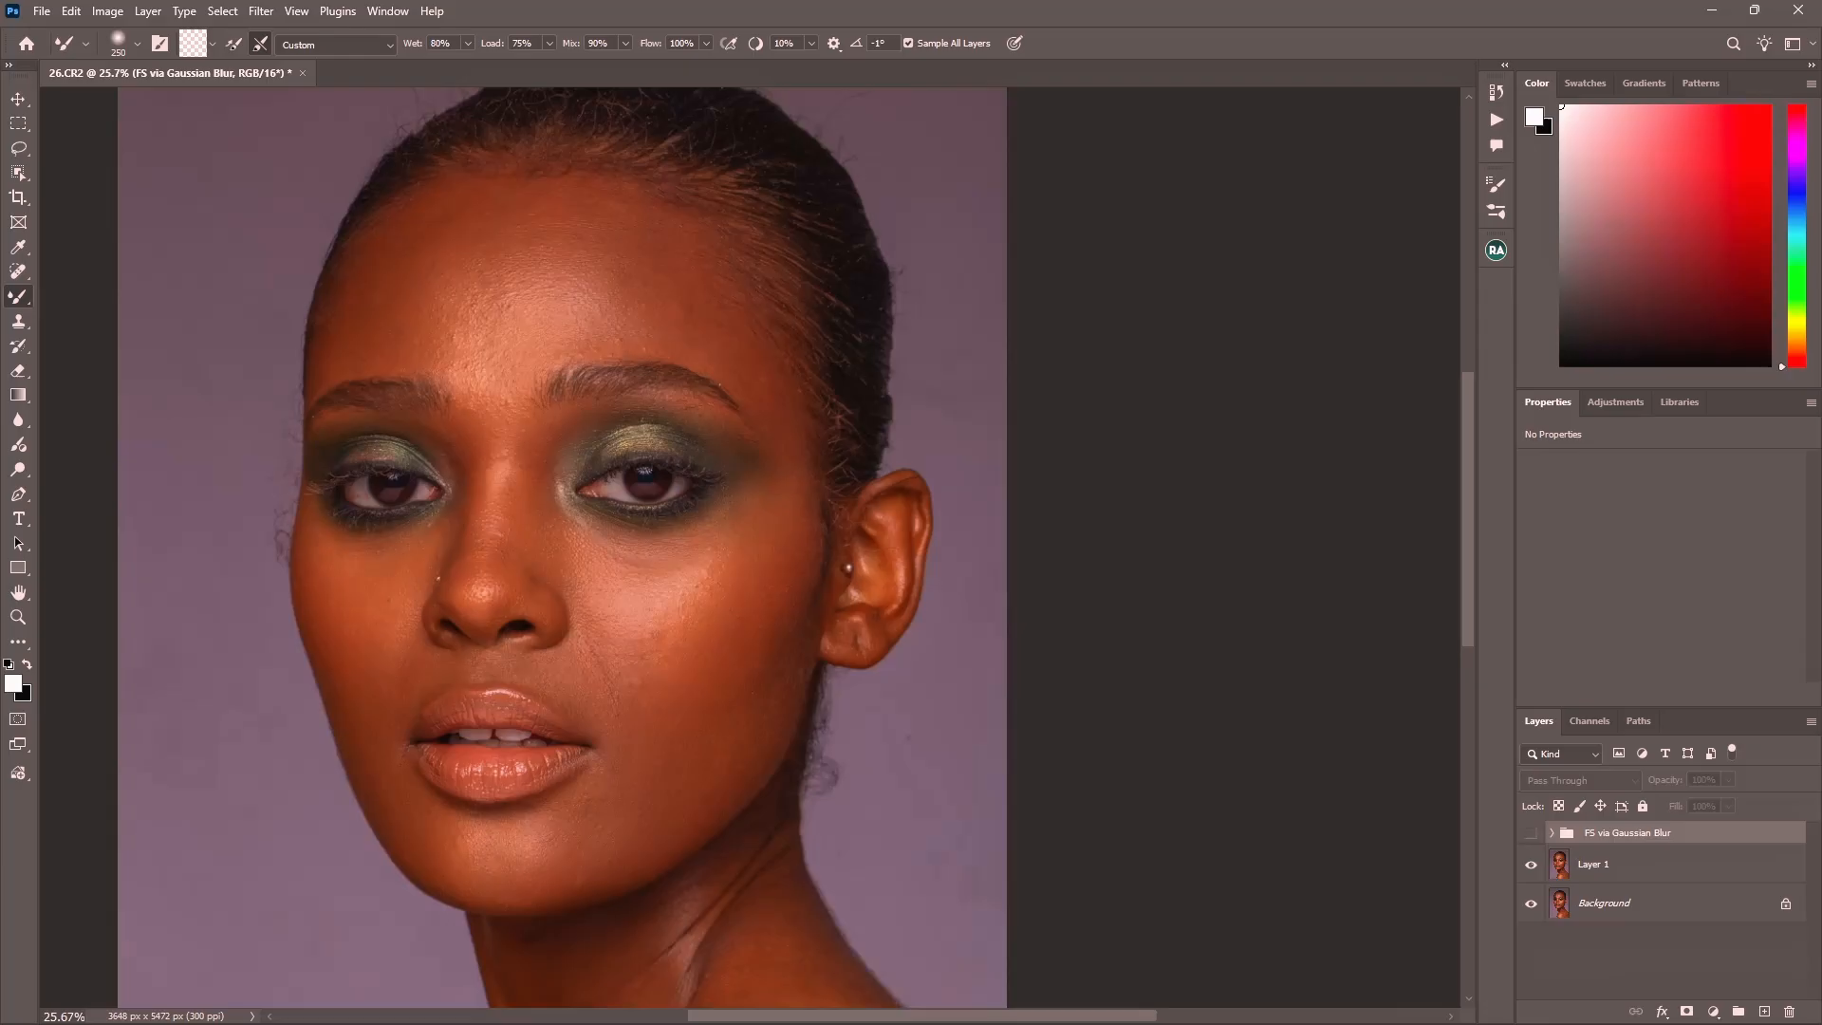
{"action": "left_click", "coordinate": [1531, 834]}
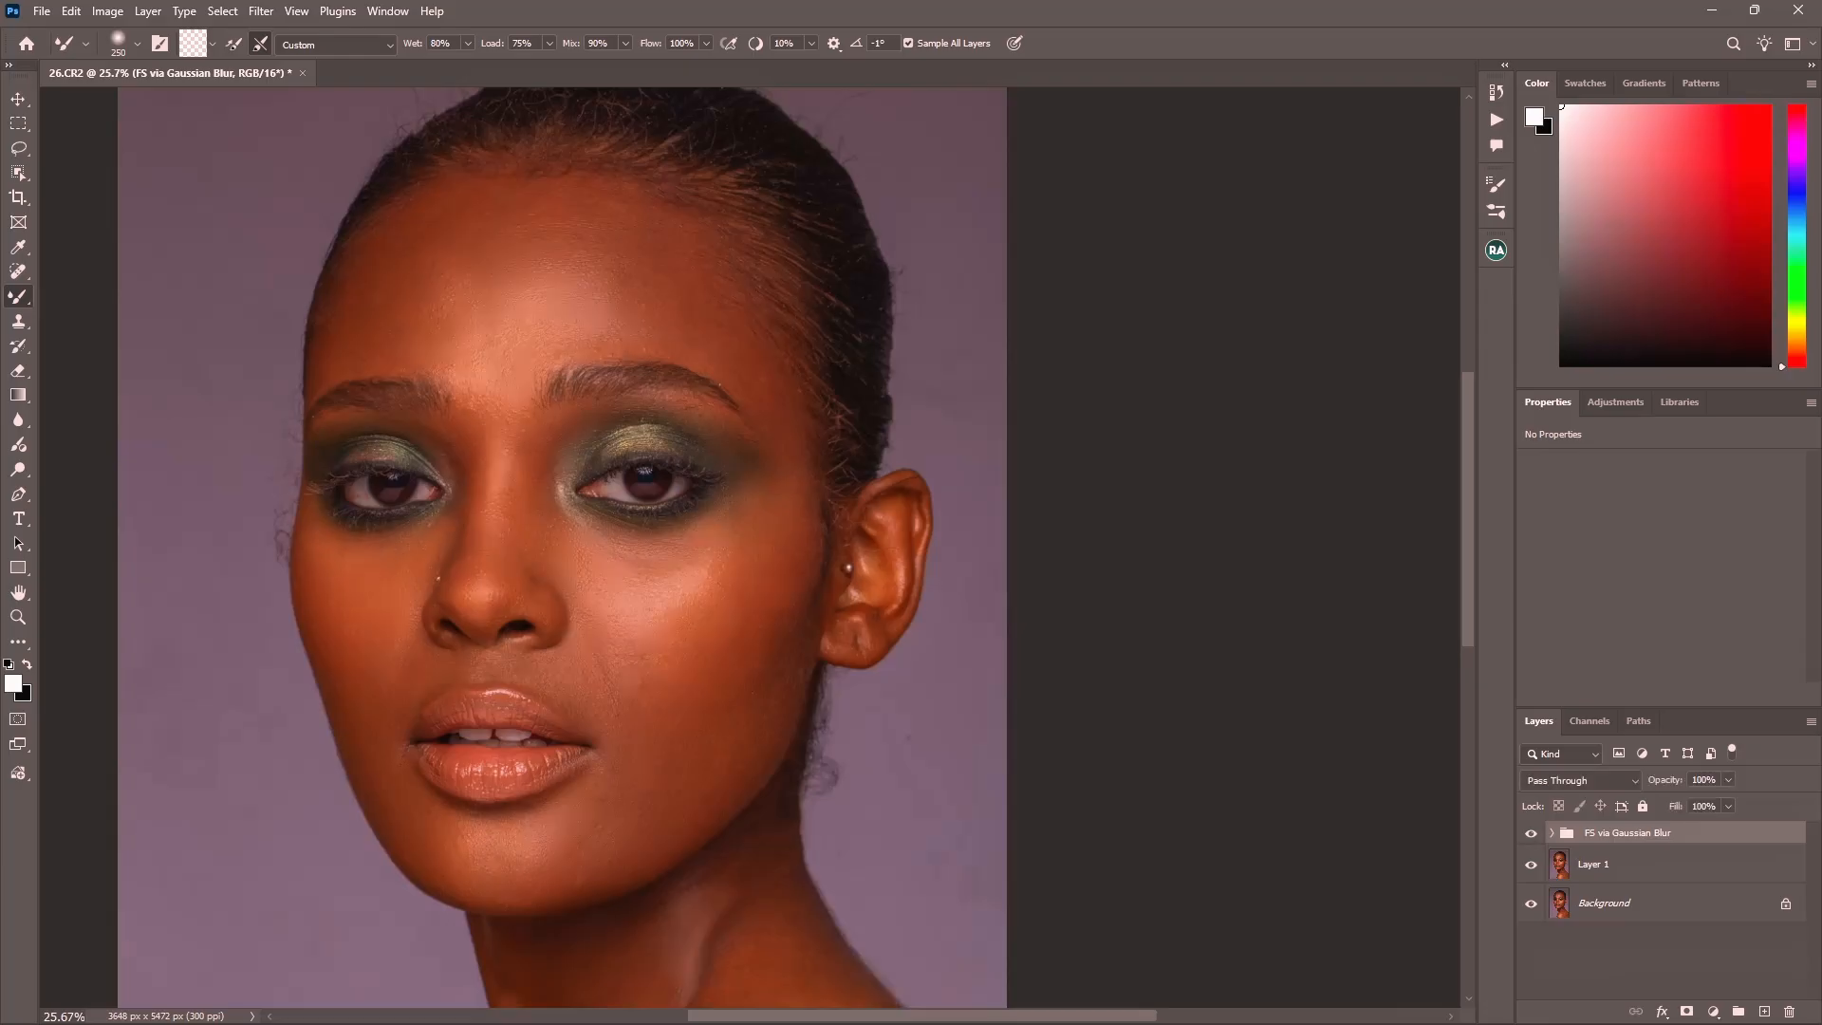
- Compare the neck and shoulder before and after retouching by hiding and showing the FS via Gaussian Blur group
{"action": "scroll", "coordinate": [569, 588], "scroll_direction": "down", "scroll_amount": 3}
{"action": "left_click_drag", "start_coordinate": [570, 607], "coordinate": [586, 380]}
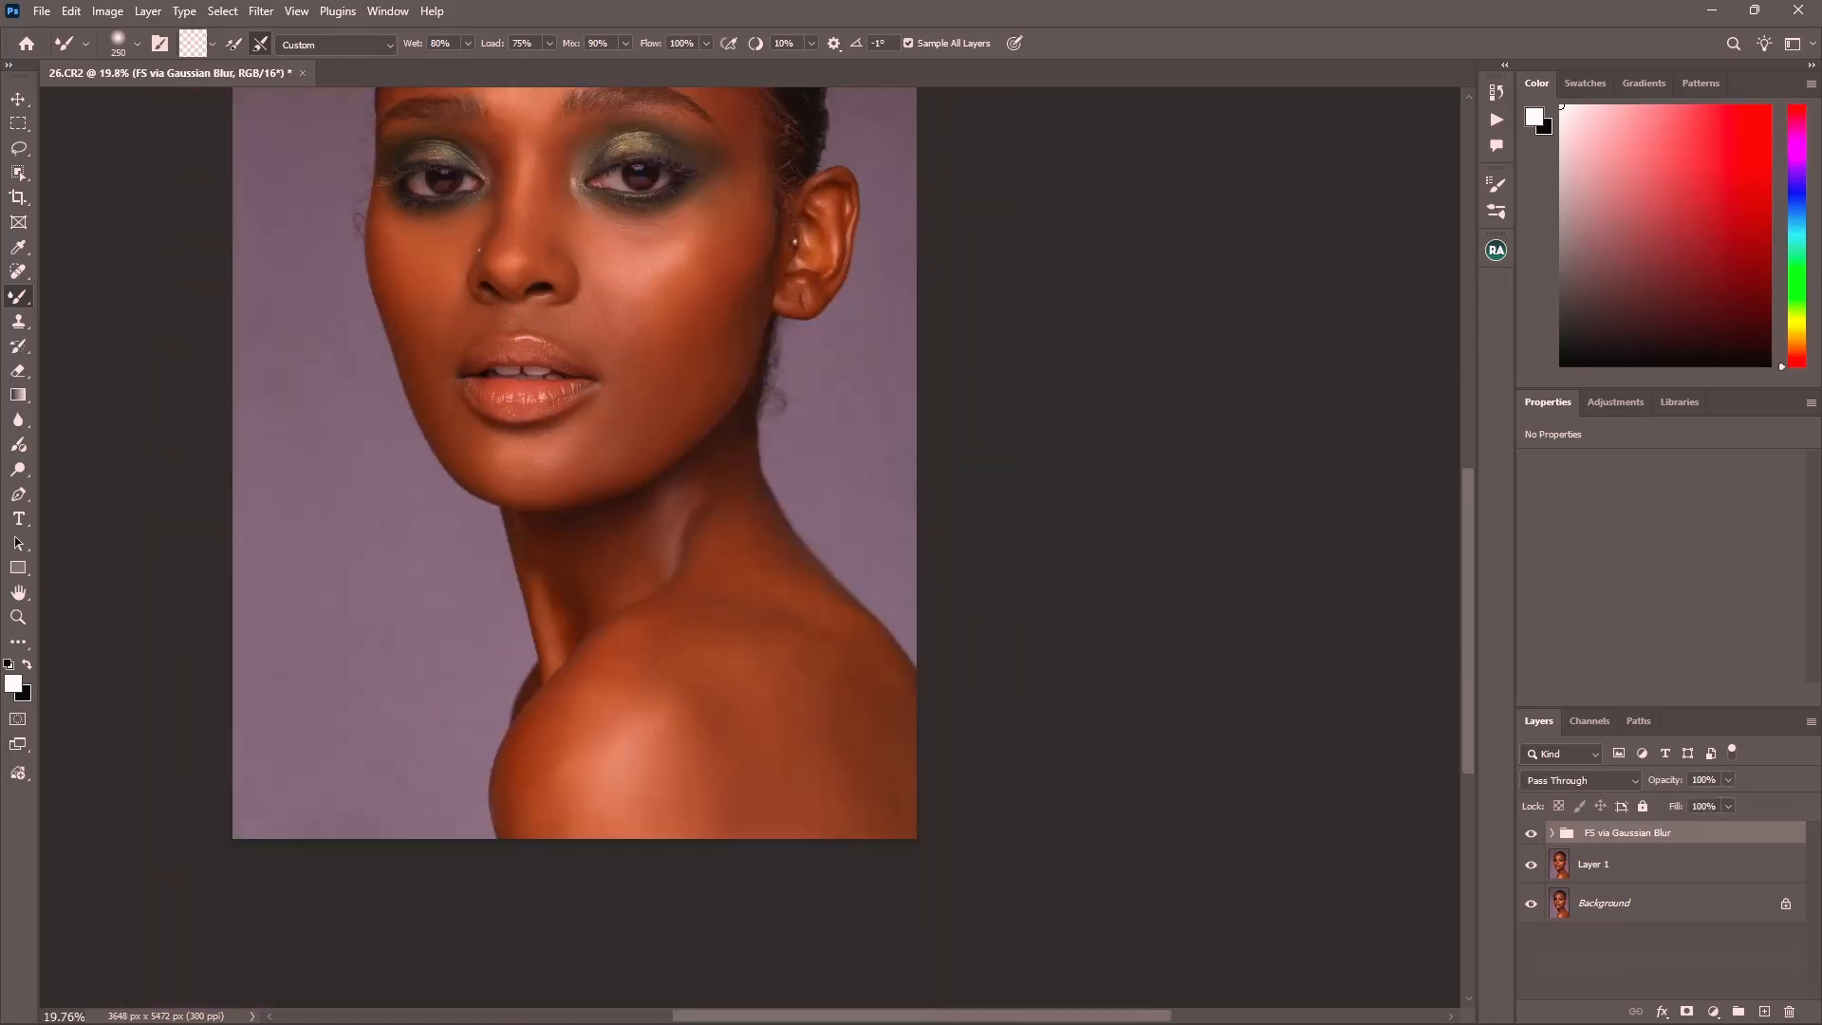
{"action": "scroll", "coordinate": [626, 664], "scroll_direction": "up", "scroll_amount": 5}
{"action": "left_click_drag", "start_coordinate": [626, 664], "coordinate": [493, 600]}
{"action": "left_click_drag", "start_coordinate": [418, 522], "coordinate": [351, 465]}
{"action": "scroll", "coordinate": [351, 465], "scroll_direction": "down", "scroll_amount": 1}
{"action": "scroll", "coordinate": [351, 465], "scroll_direction": "up", "scroll_amount": 2}
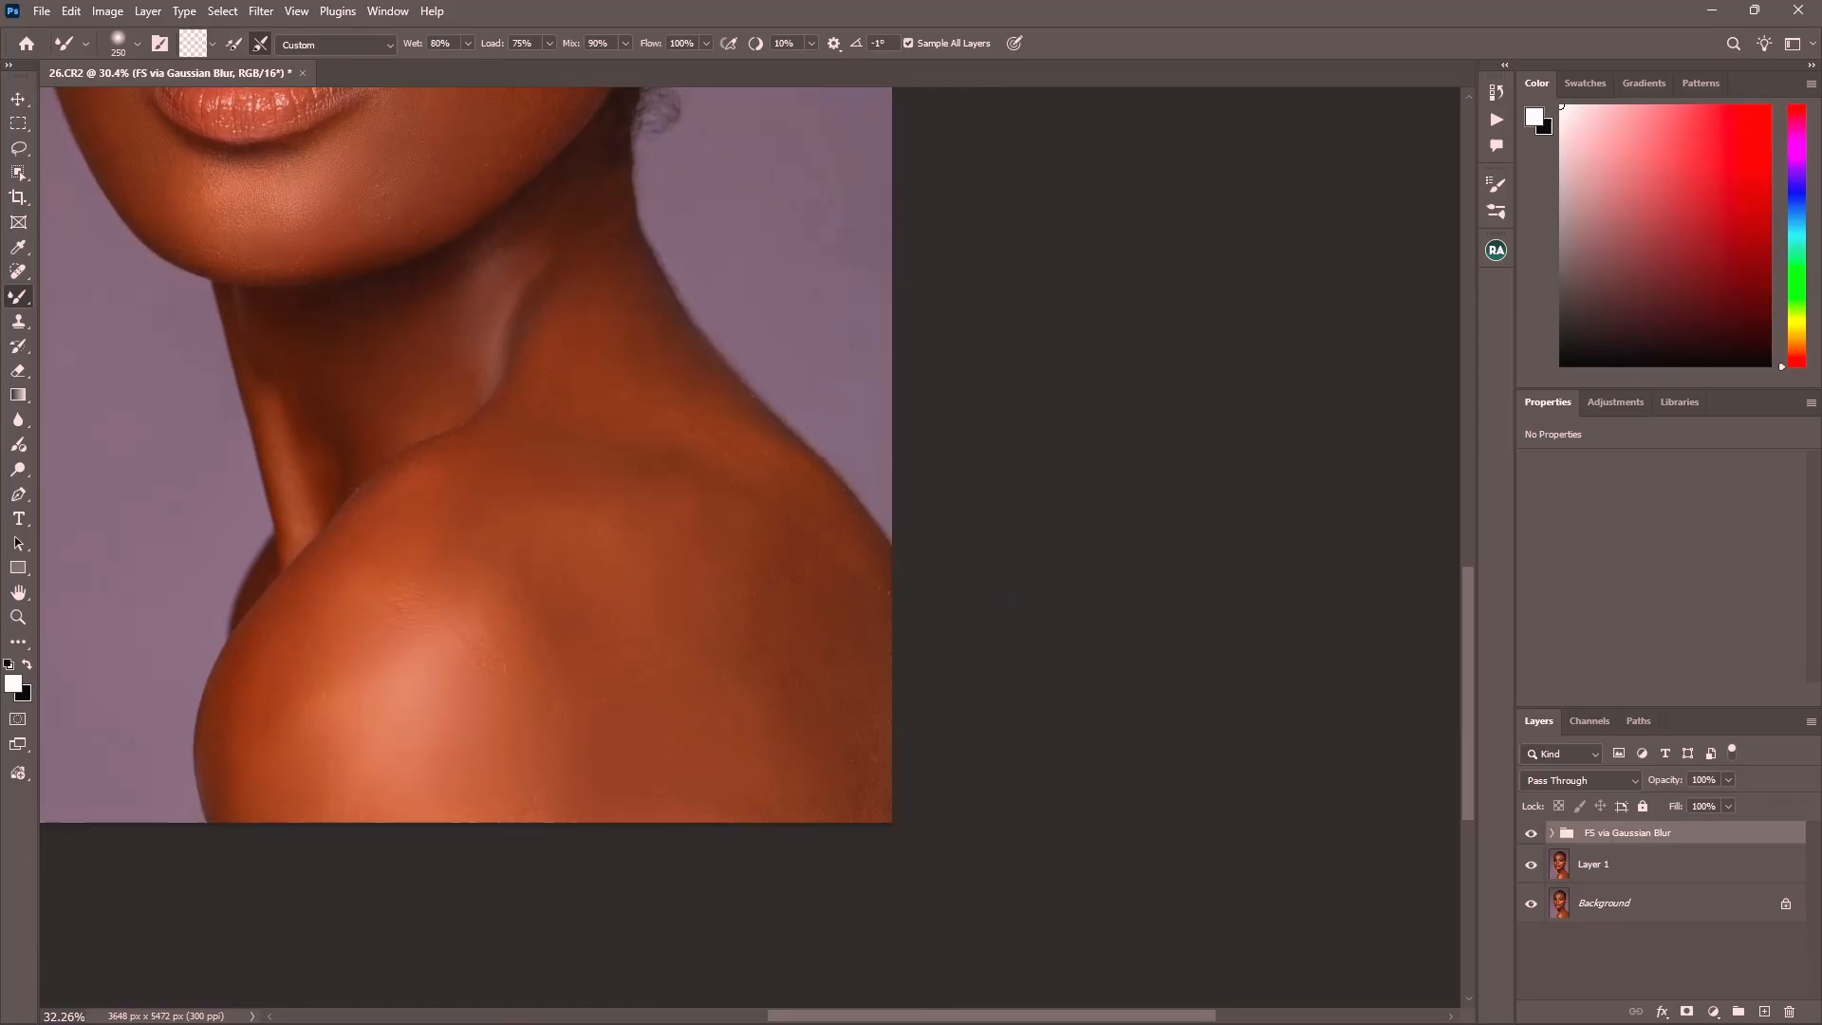
{"action": "left_click", "coordinate": [1531, 833]}
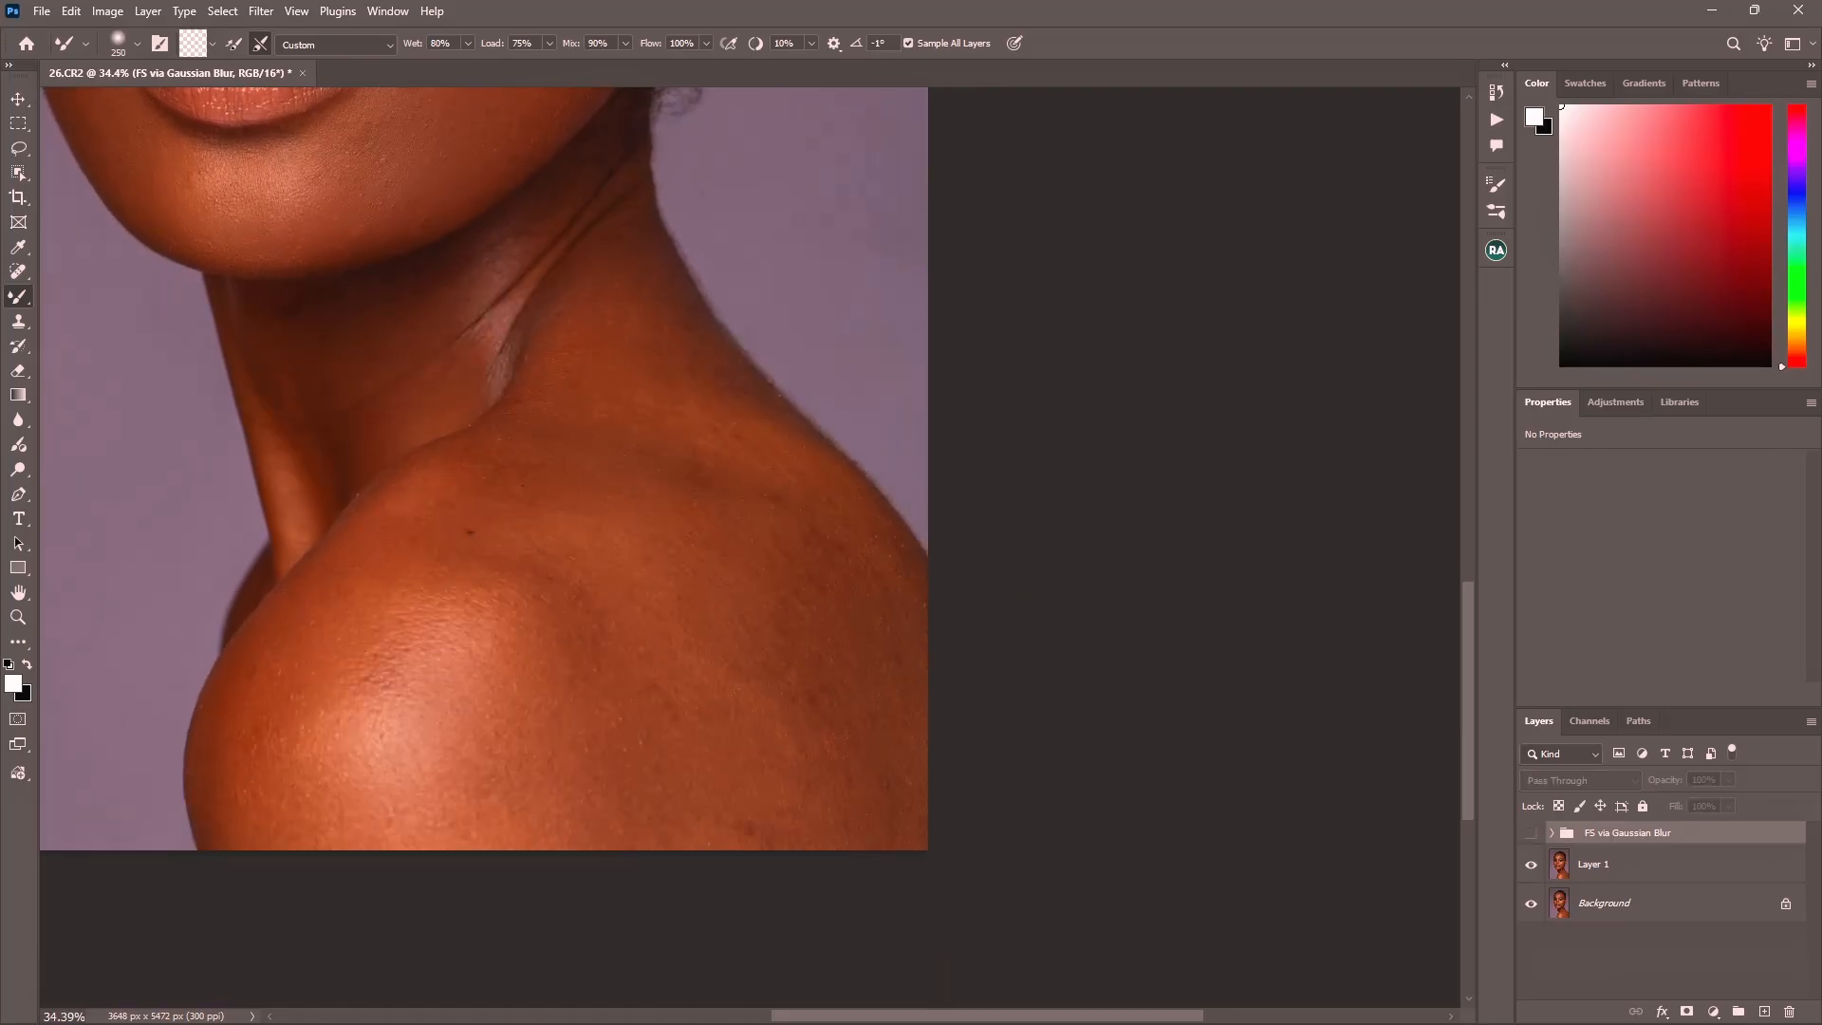
{"action": "left_click", "coordinate": [1530, 834]}
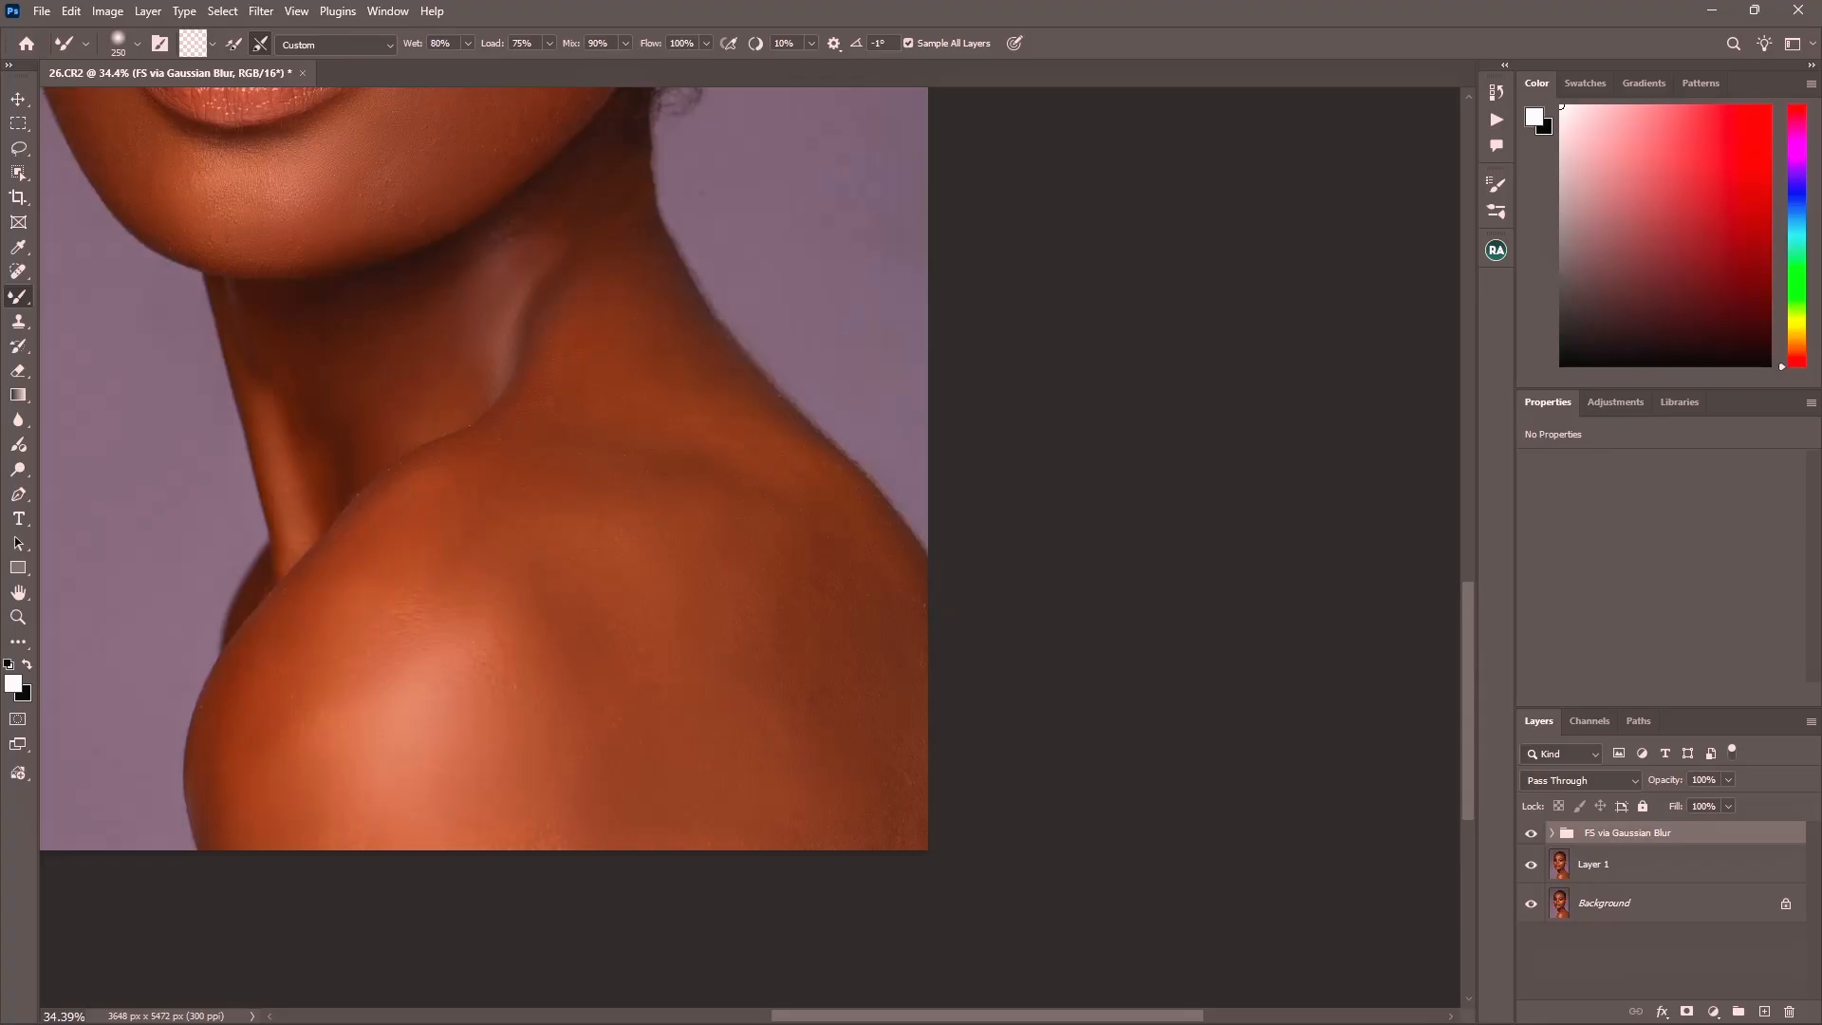
{"action": "scroll", "coordinate": [370, 482], "scroll_direction": "down", "scroll_amount": 2}
{"action": "left_click_drag", "start_coordinate": [370, 482], "coordinate": [579, 678]}
{"action": "scroll", "coordinate": [579, 678], "scroll_direction": "down", "scroll_amount": 1}
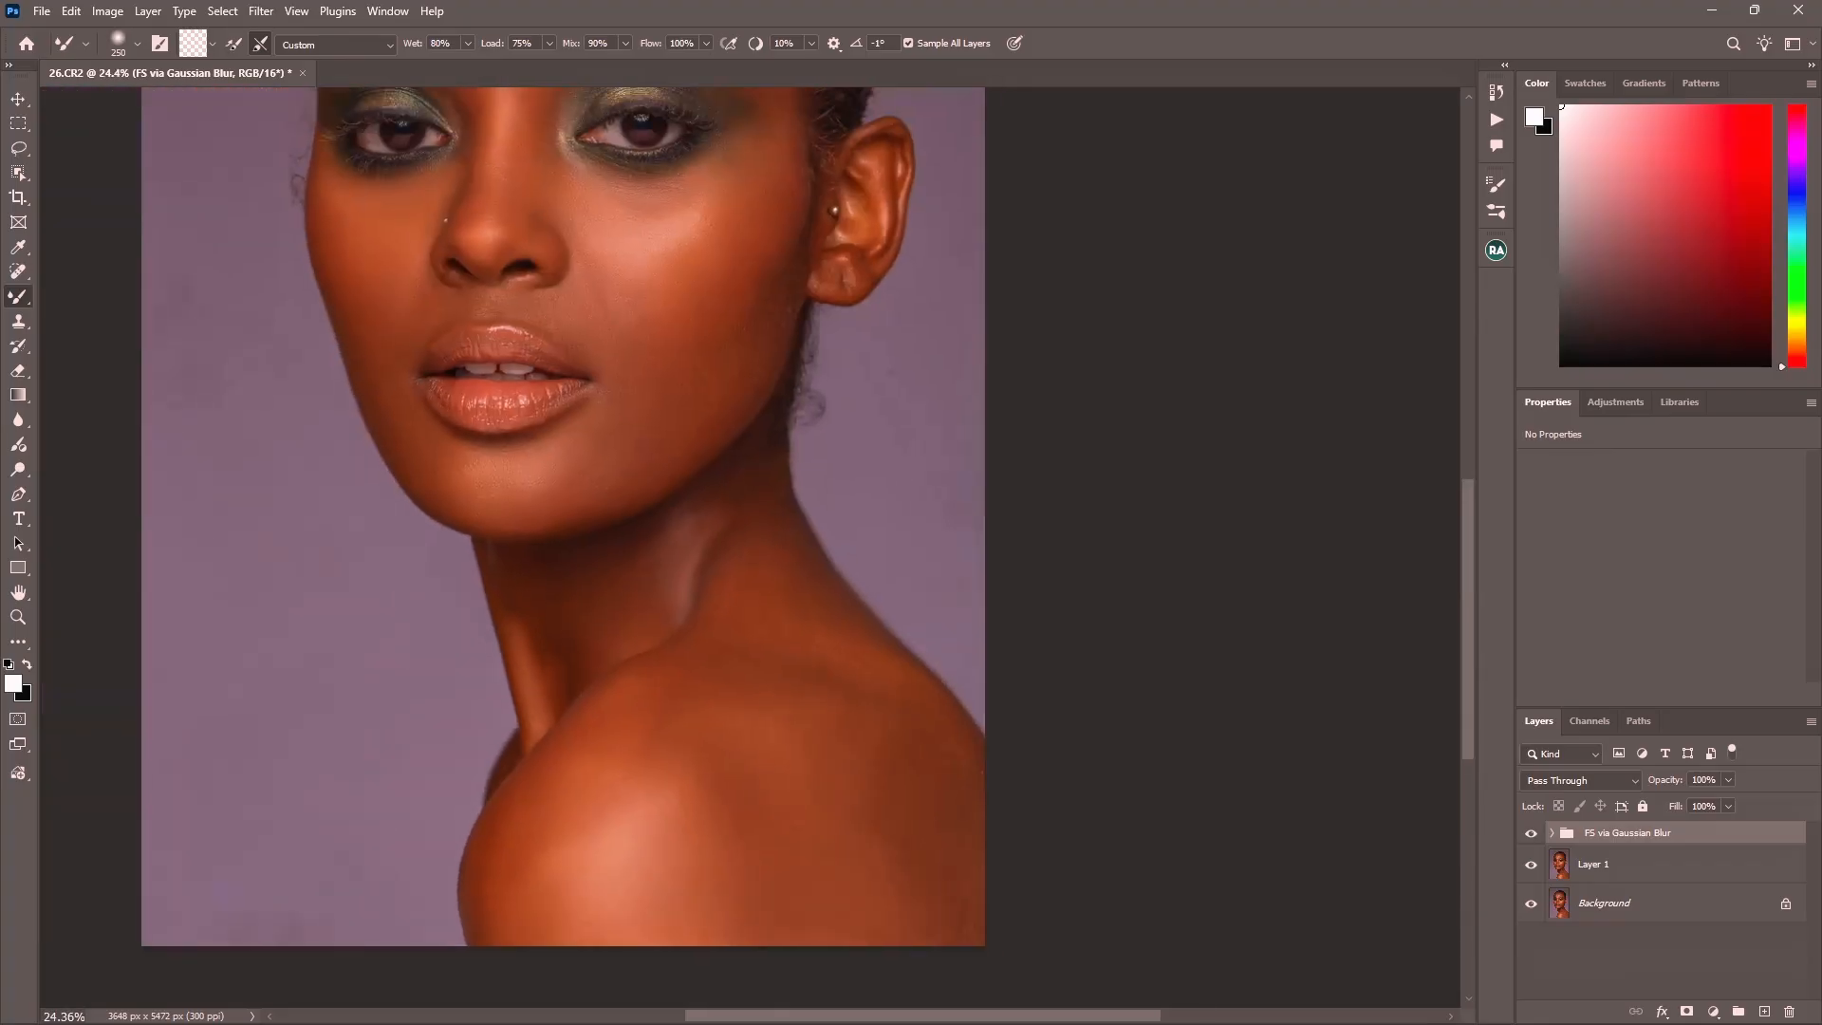